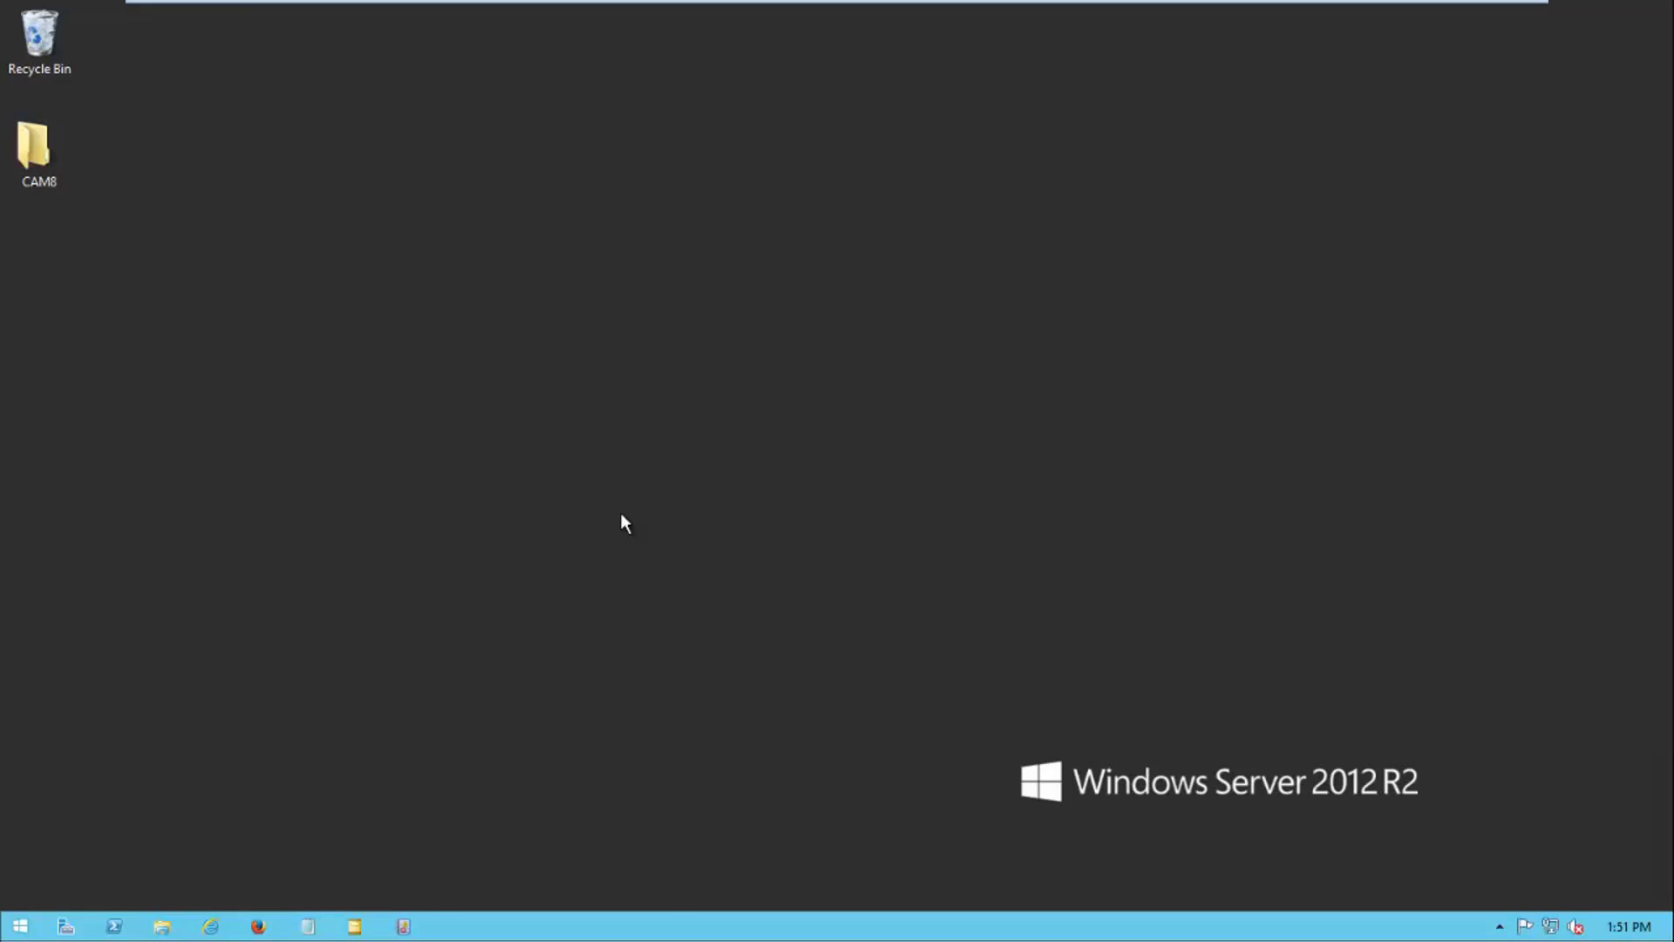
# Sign in with the user's username and password and open the Basic Auth application
pyautogui.write('joe')
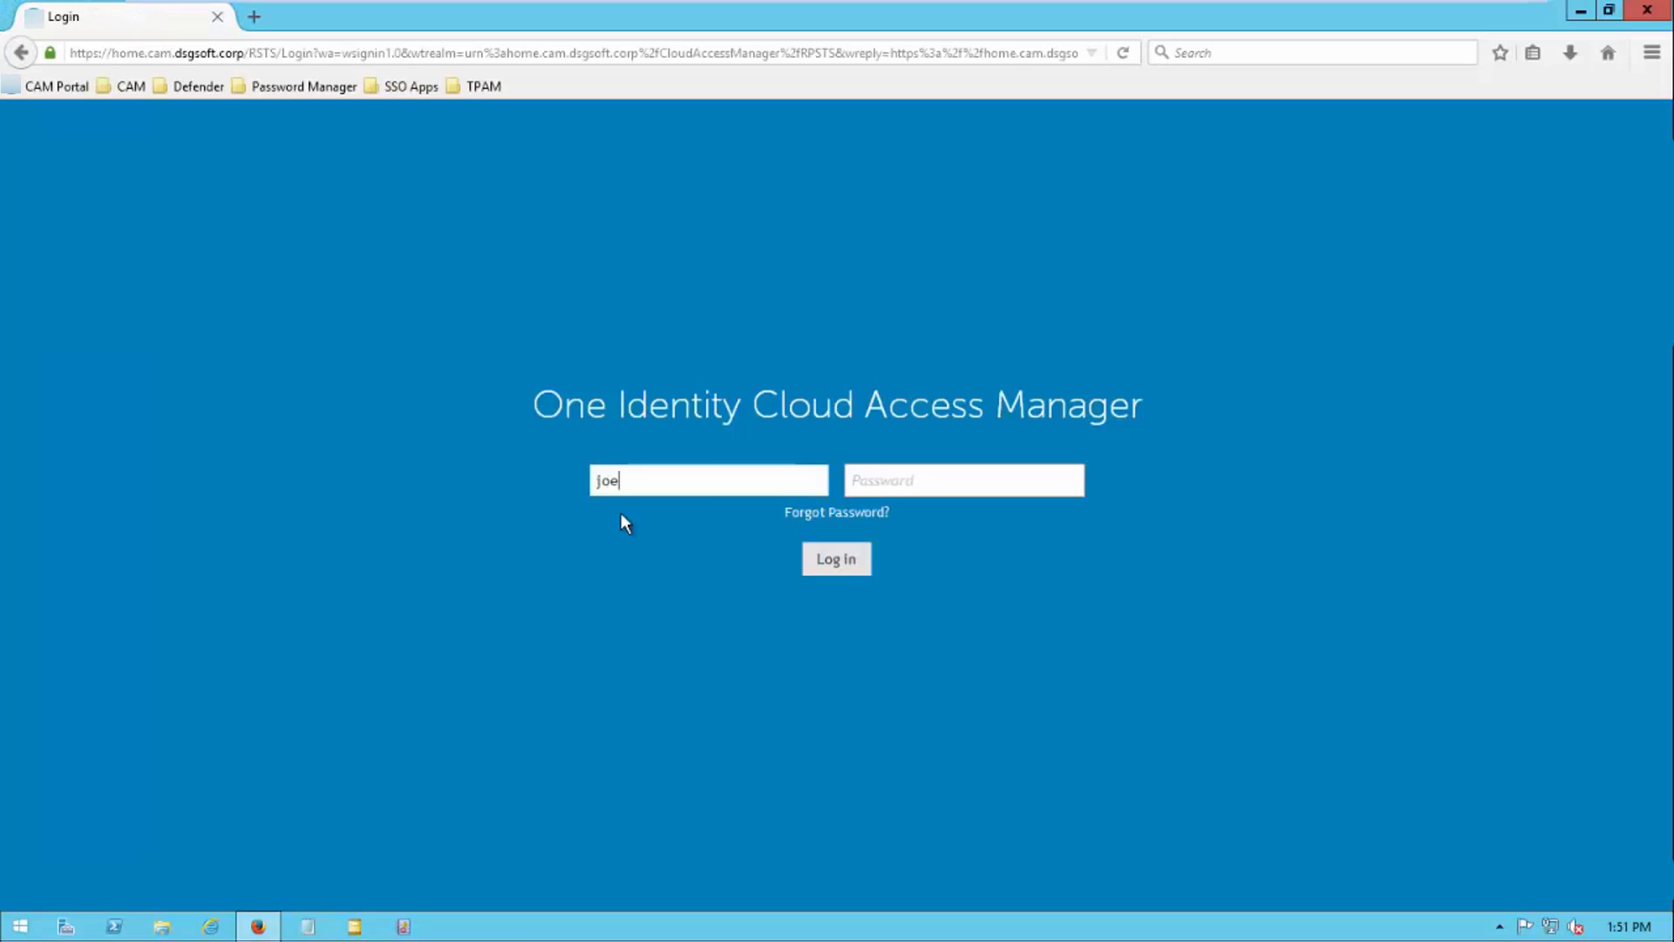
pyautogui.press('Tab')
pyautogui.write('••••••••••')
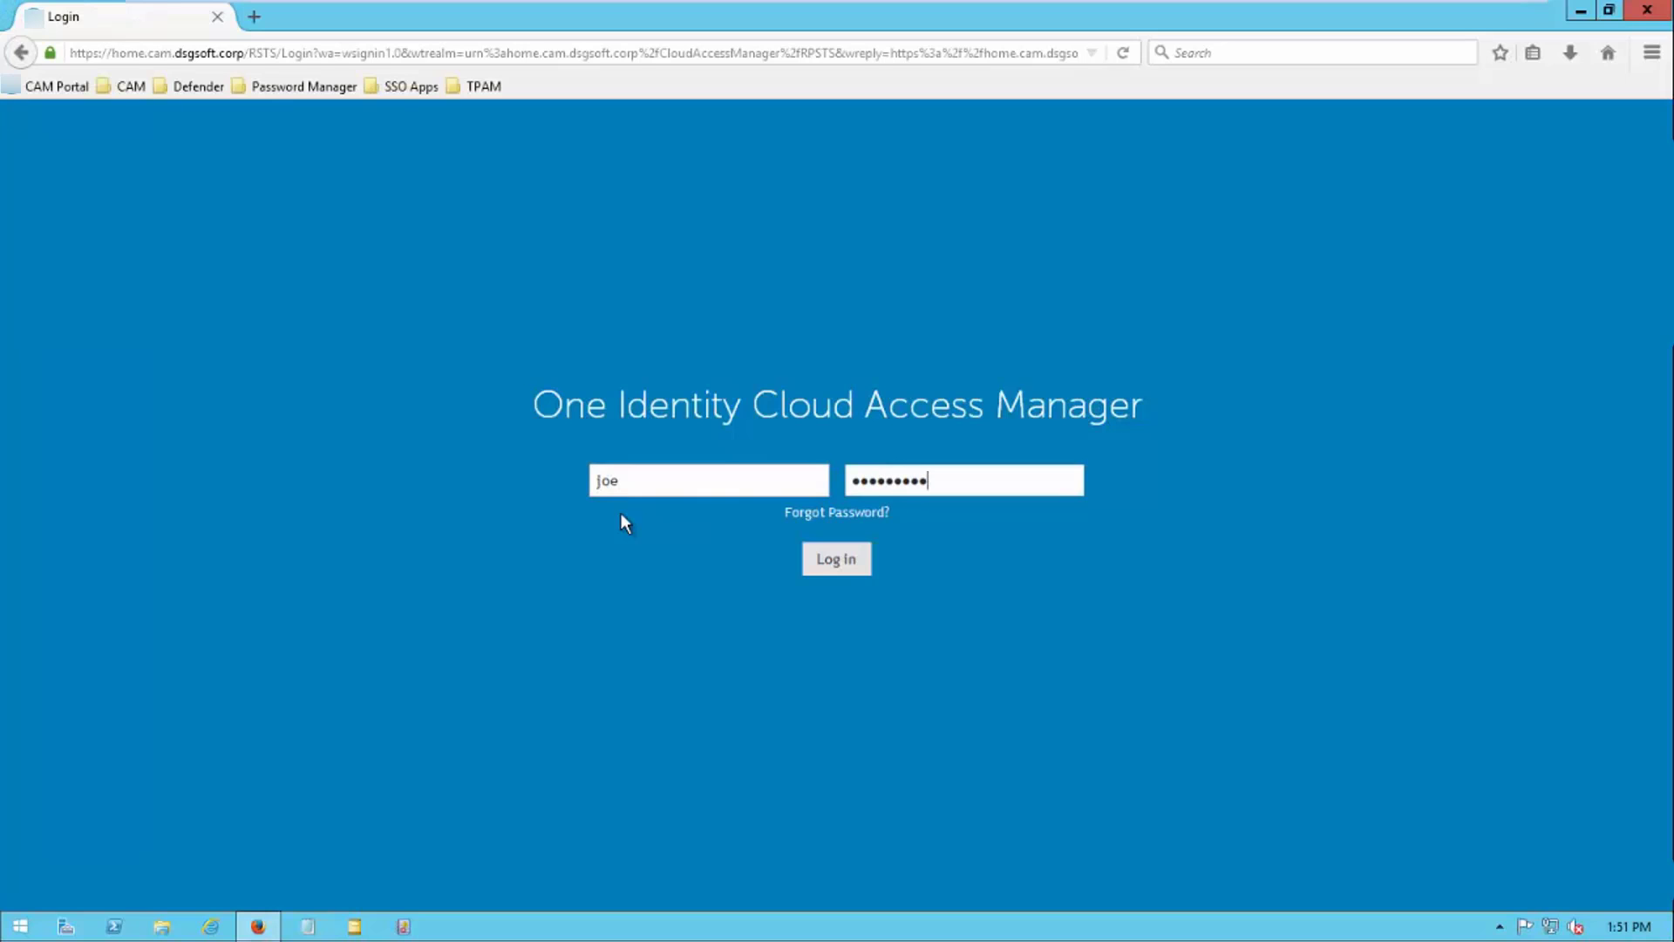
pyautogui.press('Return')
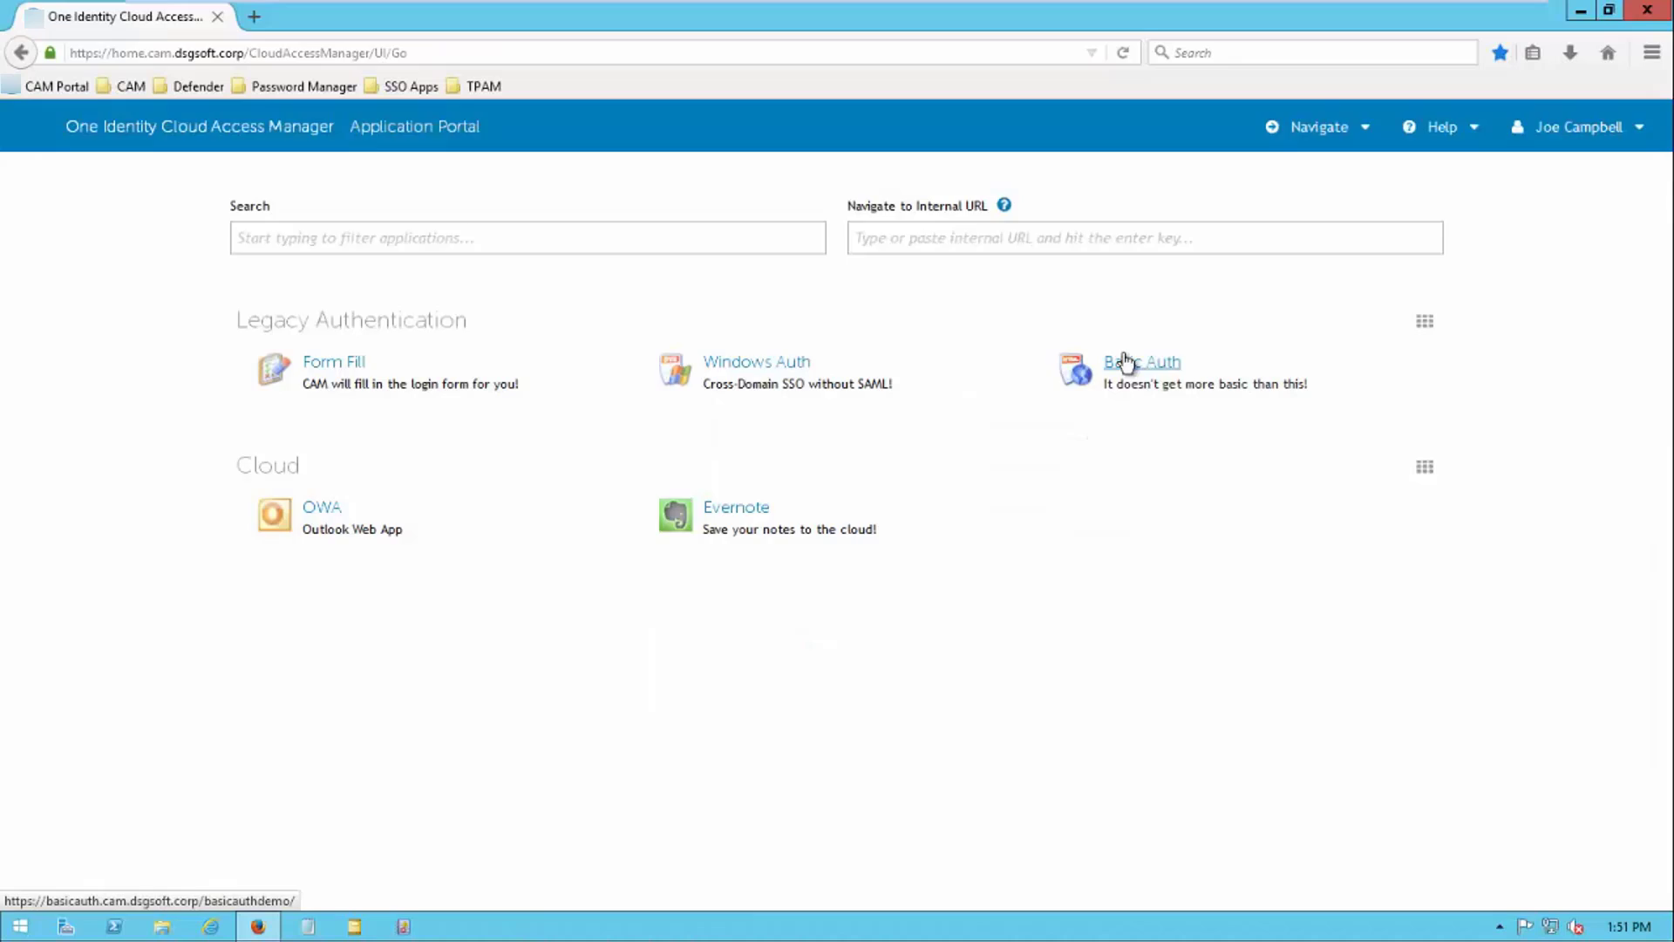
pyautogui.click(1125, 361)
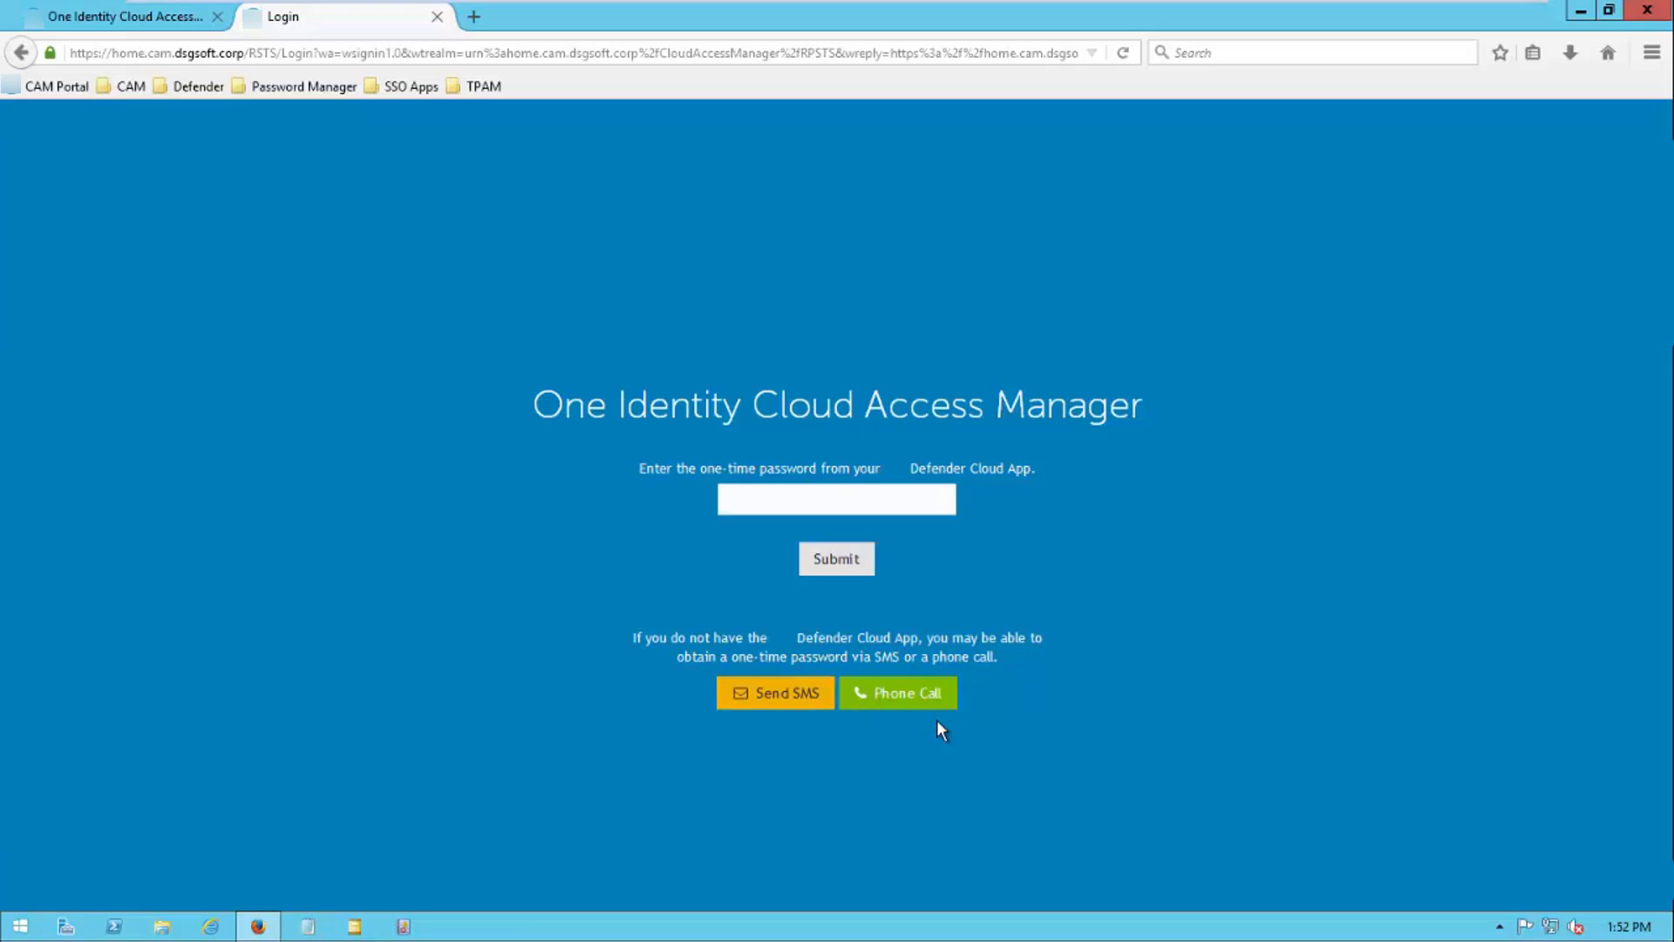
# Request the one-time password by SMS and view the received code on the projected phone screen
pyautogui.click(811, 697)
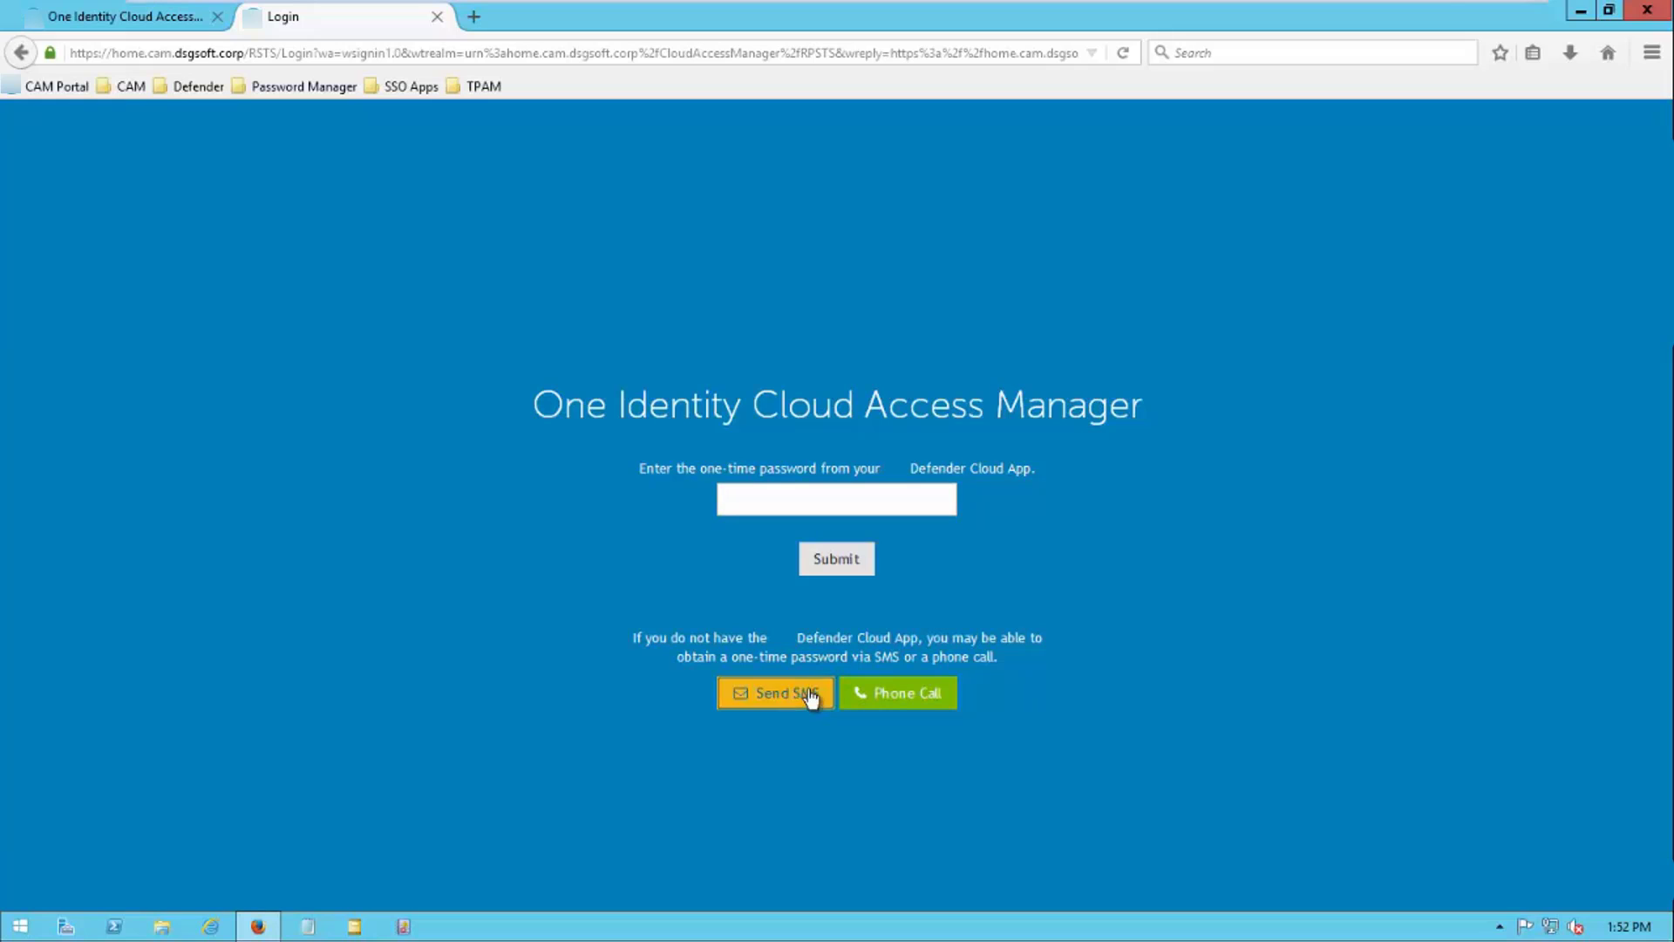
pyautogui.click(1465, 12)
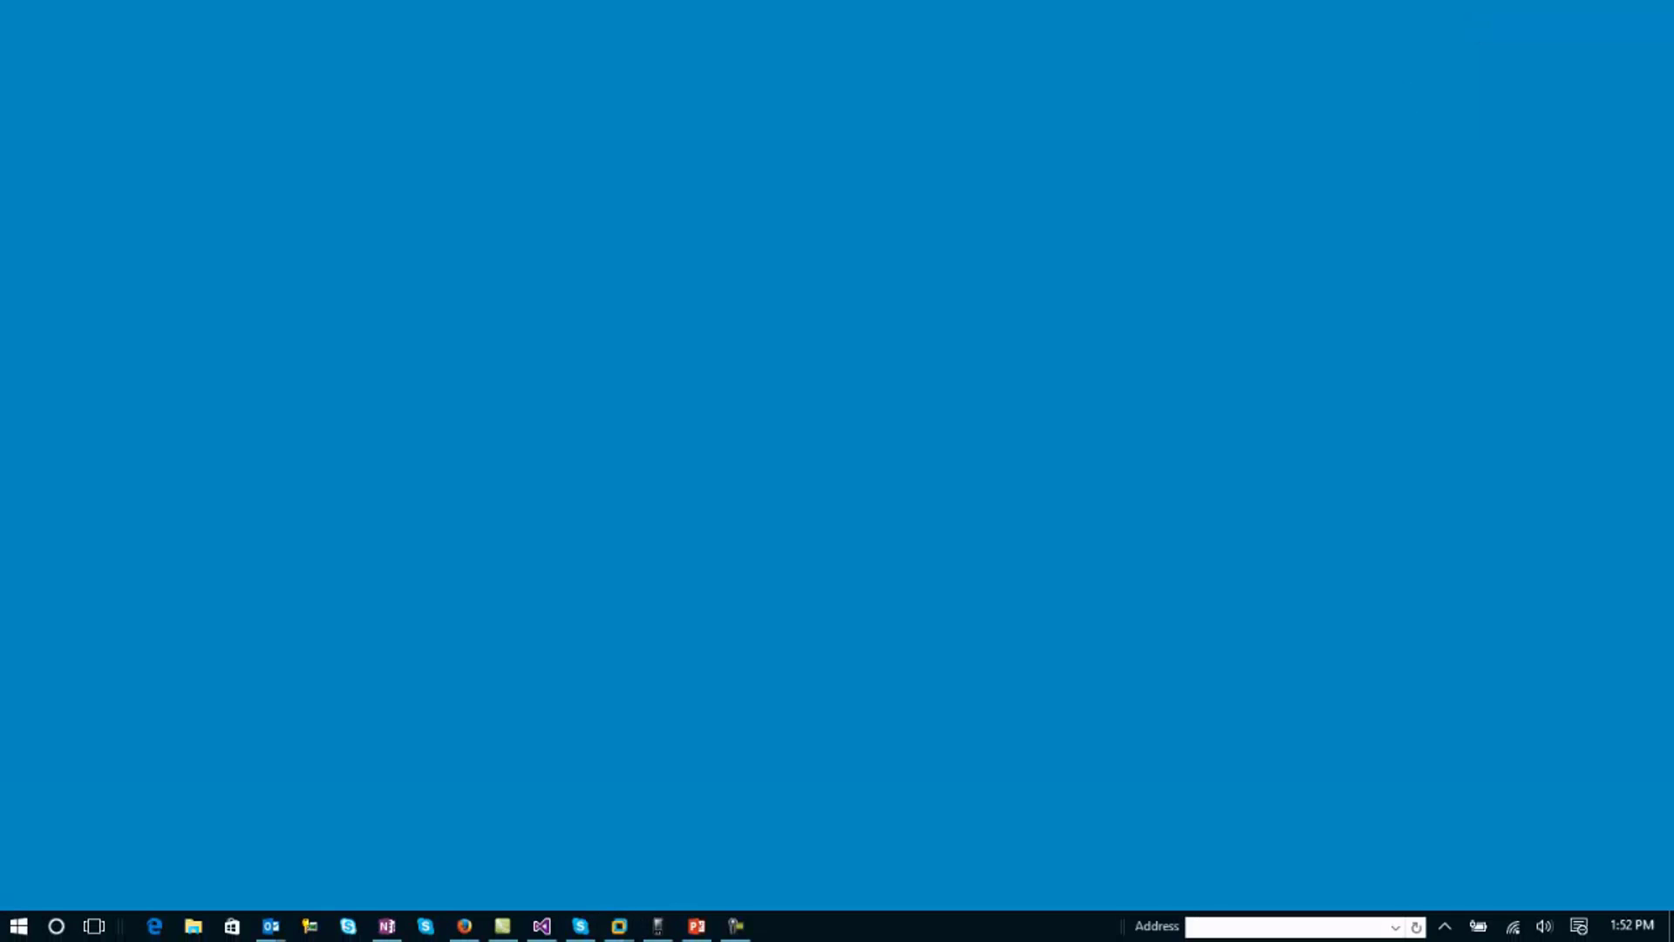
pyautogui.click(659, 926)
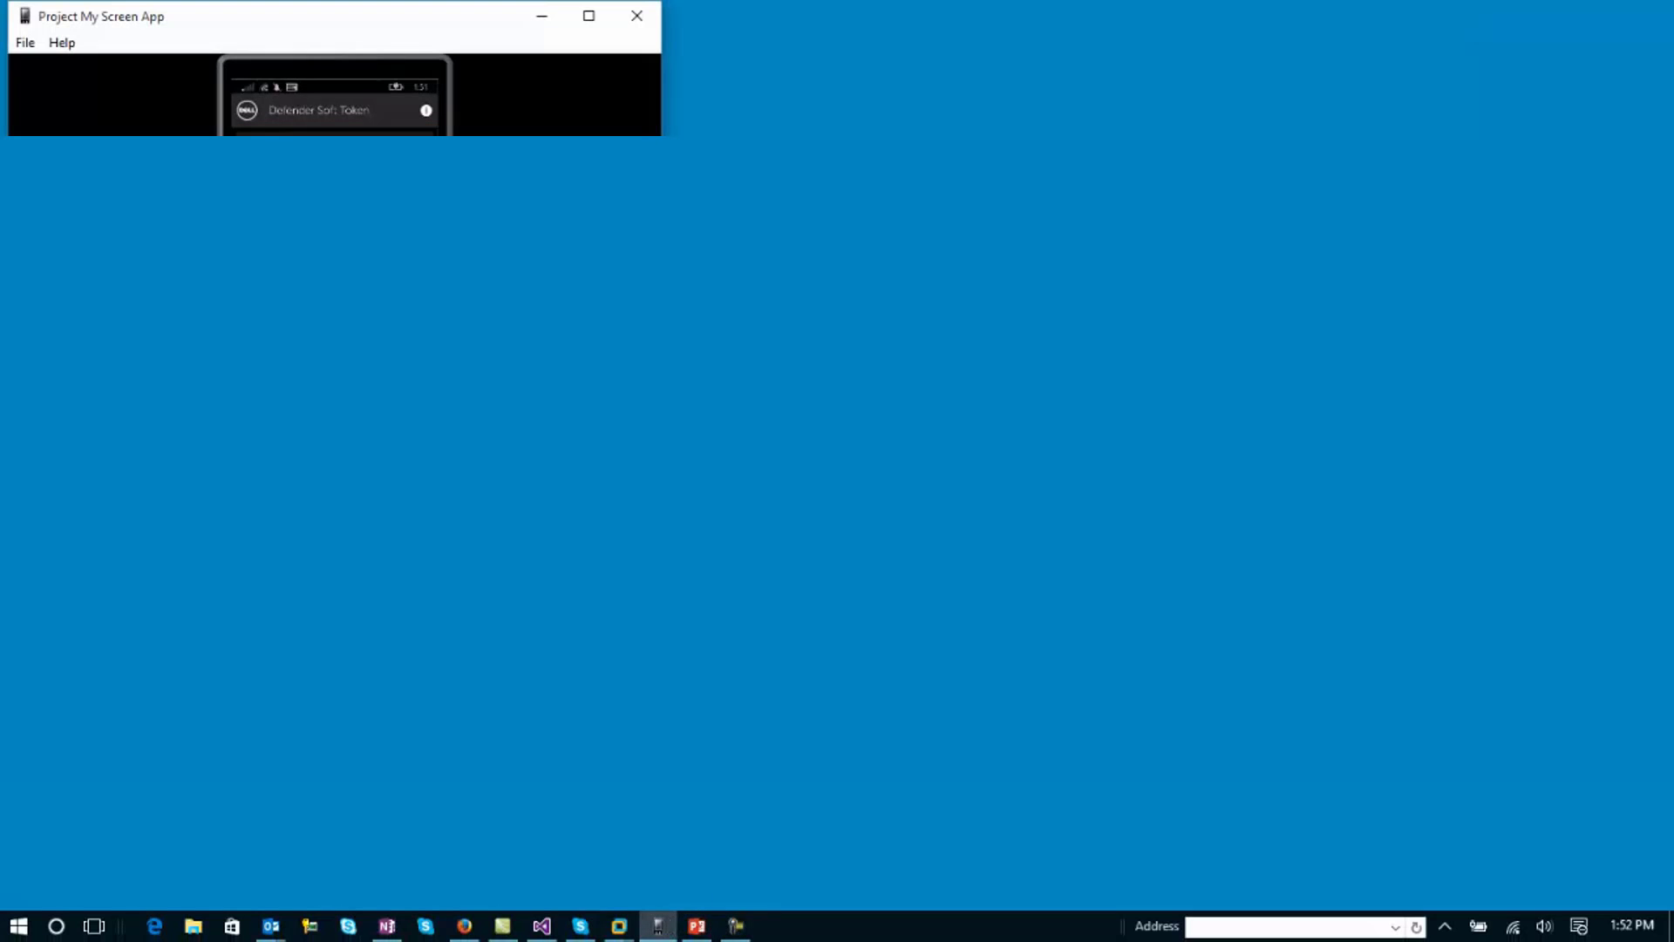
pyautogui.click(593, 23)
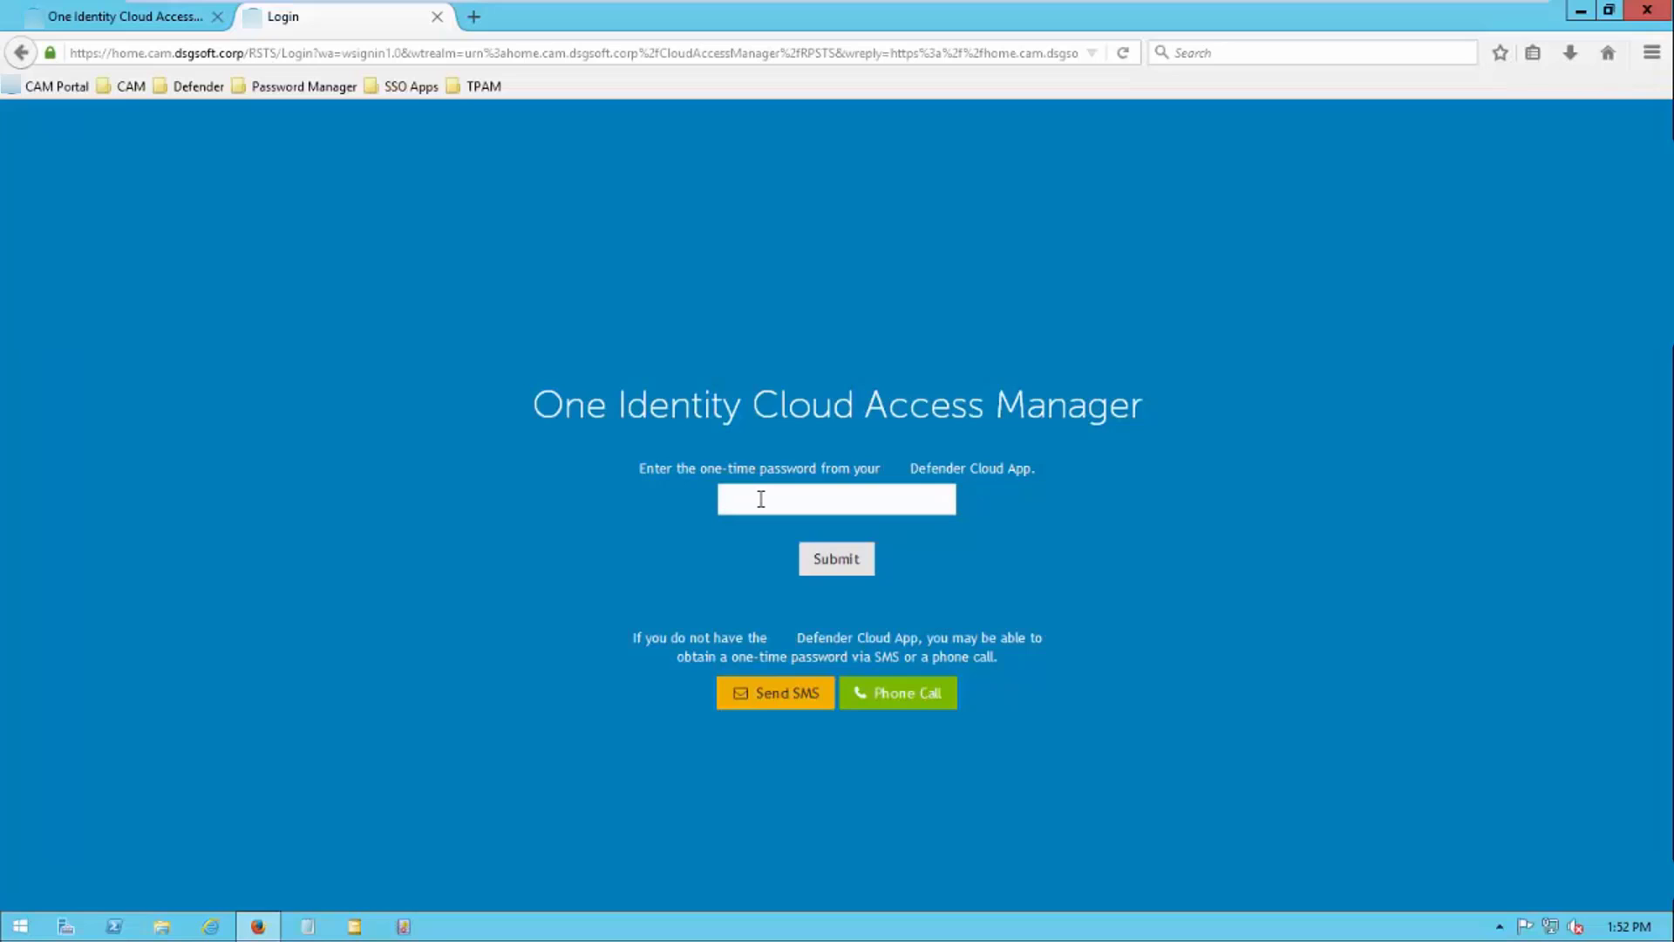
# Submit the SMS one-time password to pass the Basic Auth check, then close the browser
pyautogui.click(817, 560)
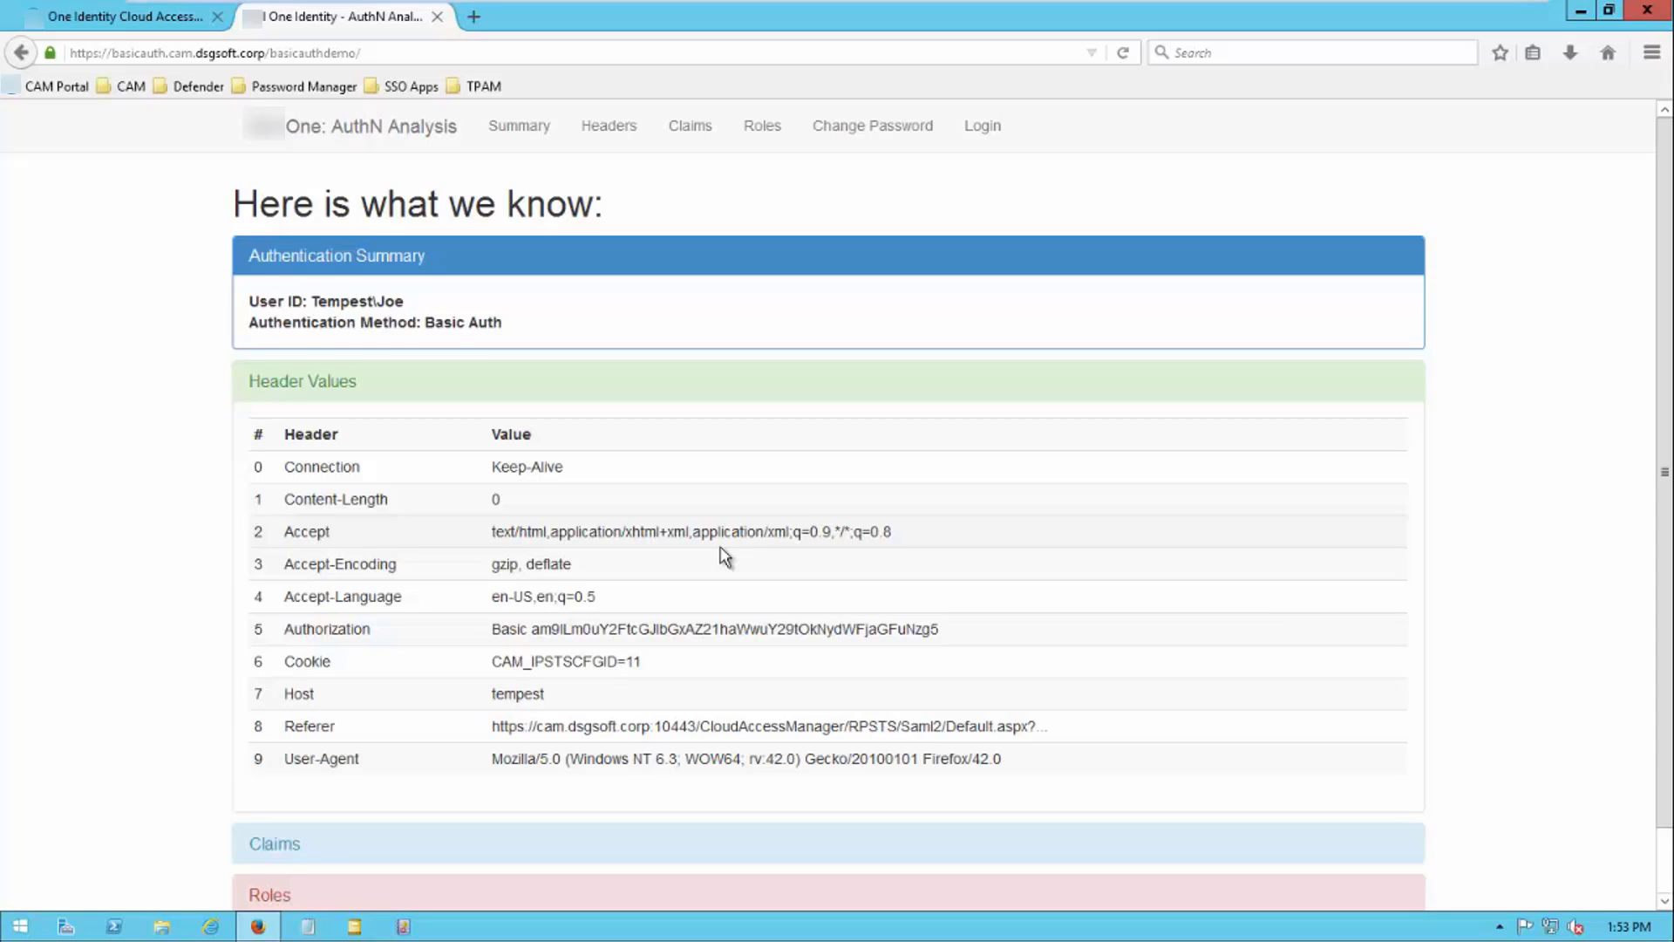
pyautogui.click(1647, 11)
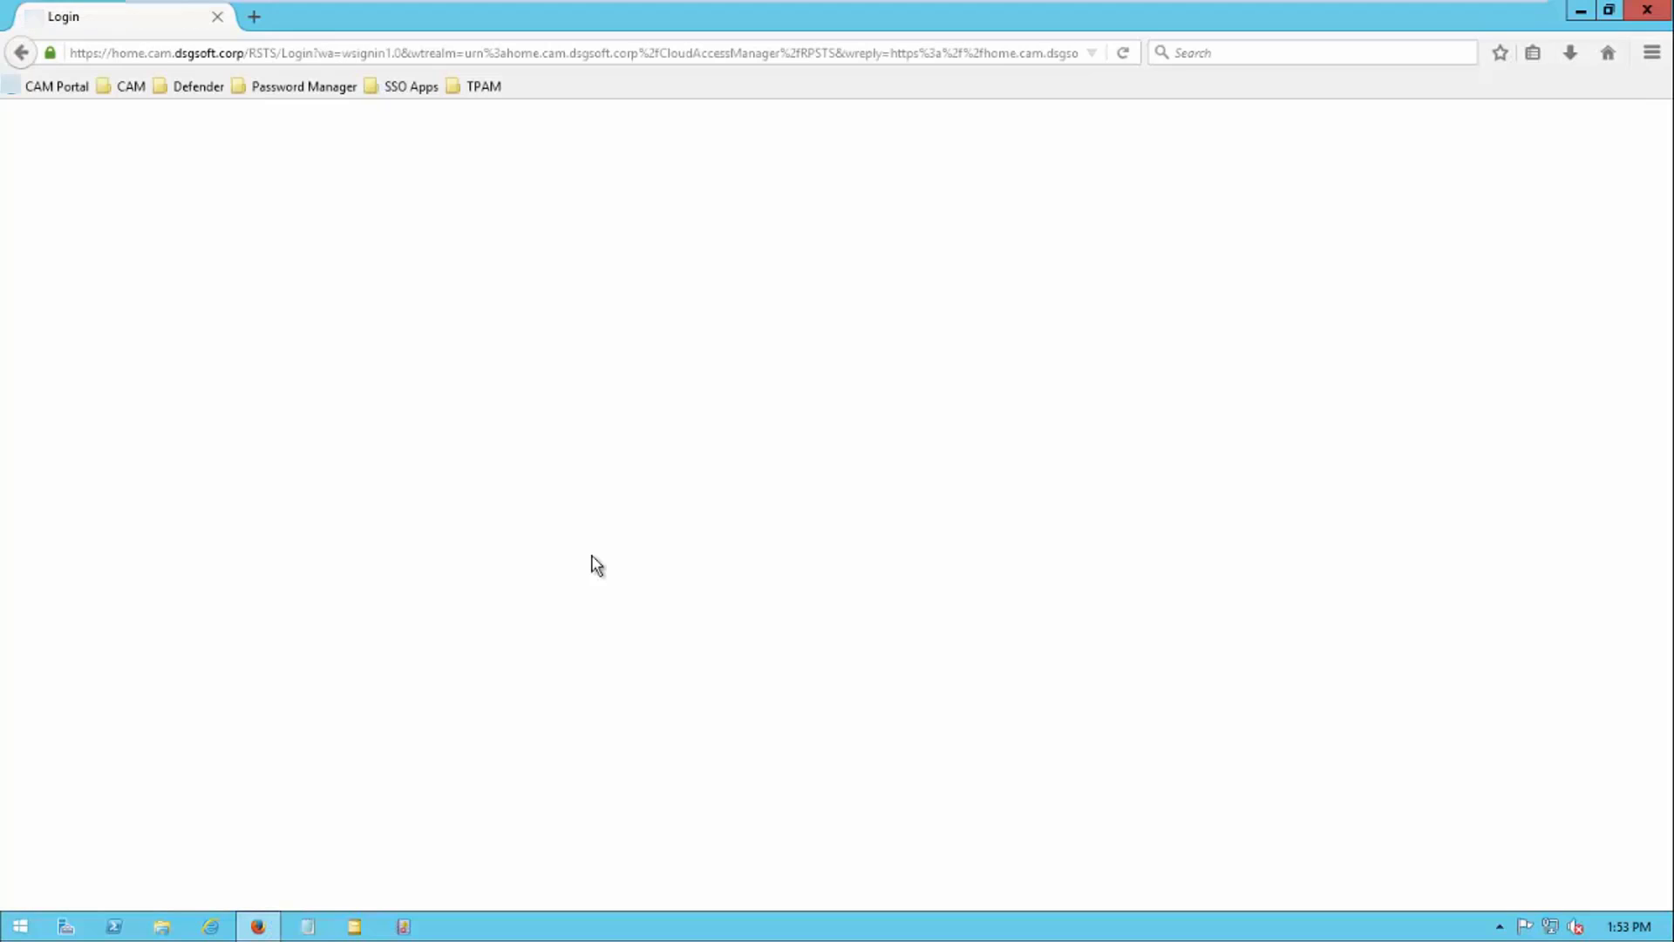
# Sign back in with the user's credentials and reopen the Basic Auth application
pyautogui.write('joe')
pyautogui.press('Tab')
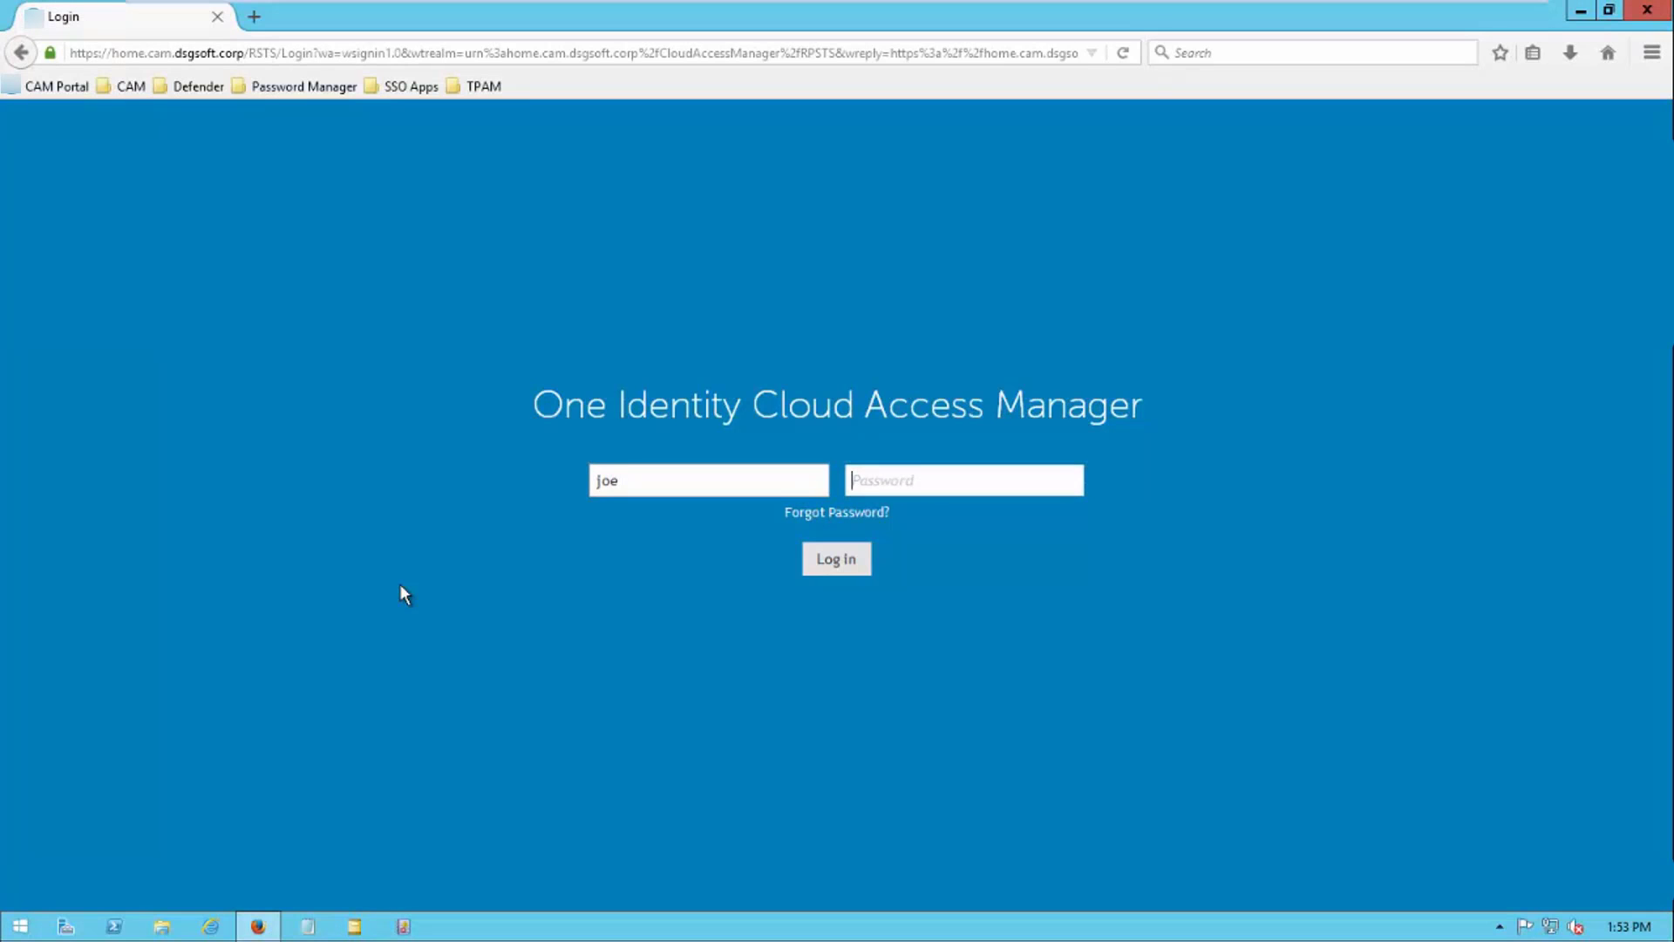
pyautogui.write('••••••••••')
pyautogui.press('Return')
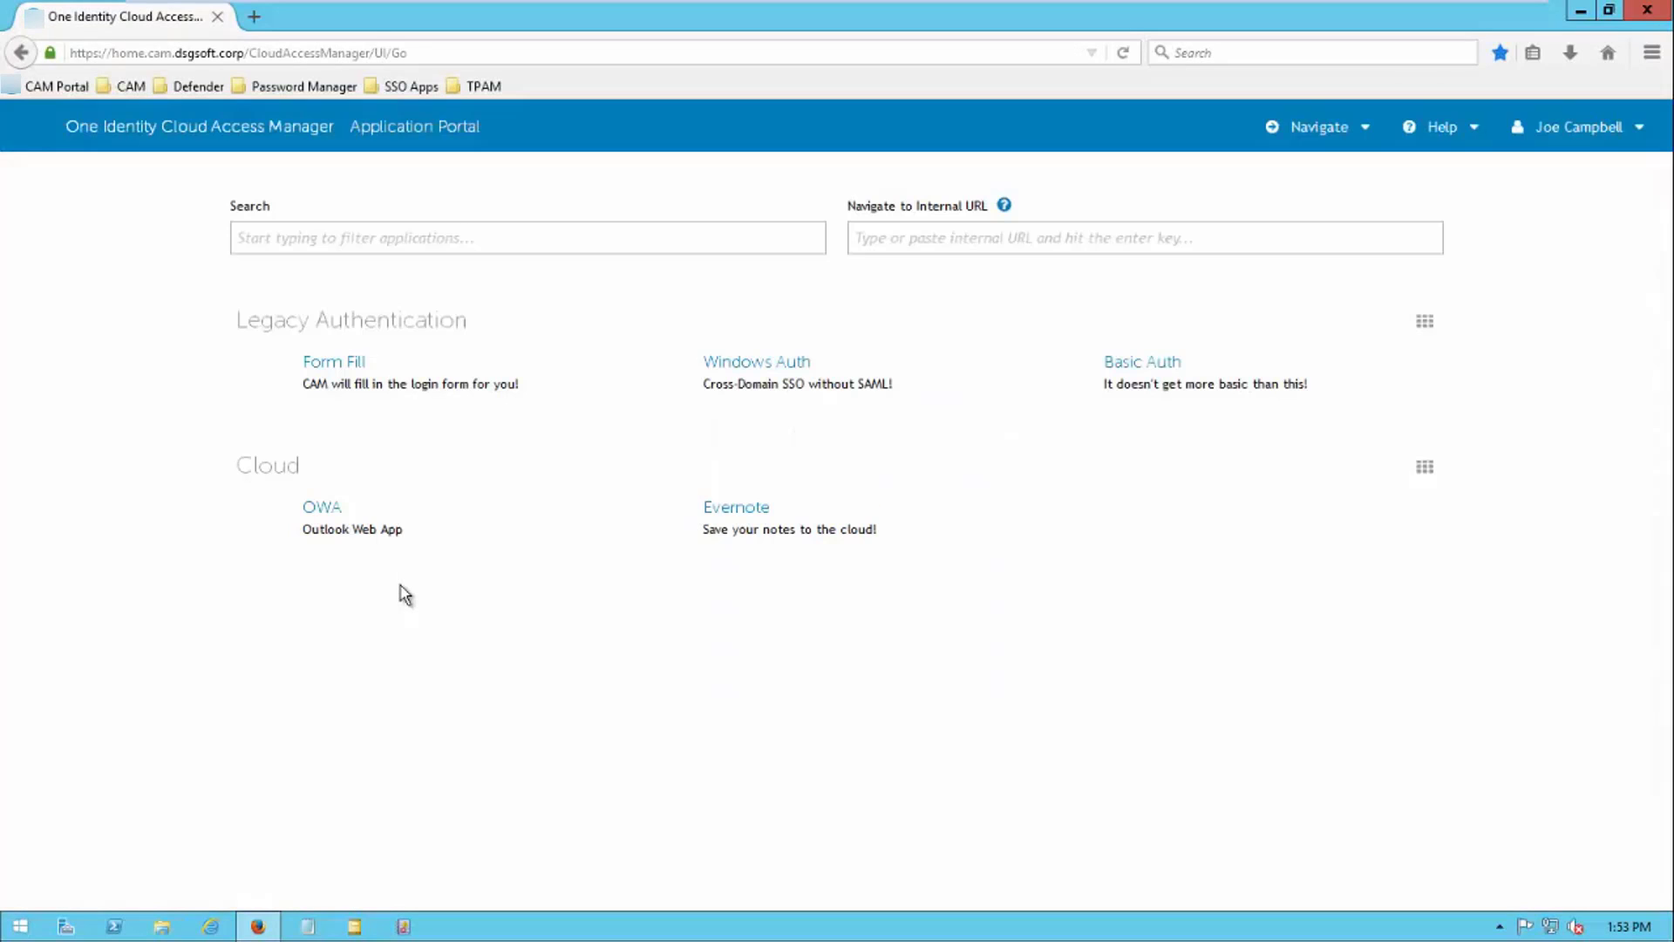
pyautogui.click(1112, 366)
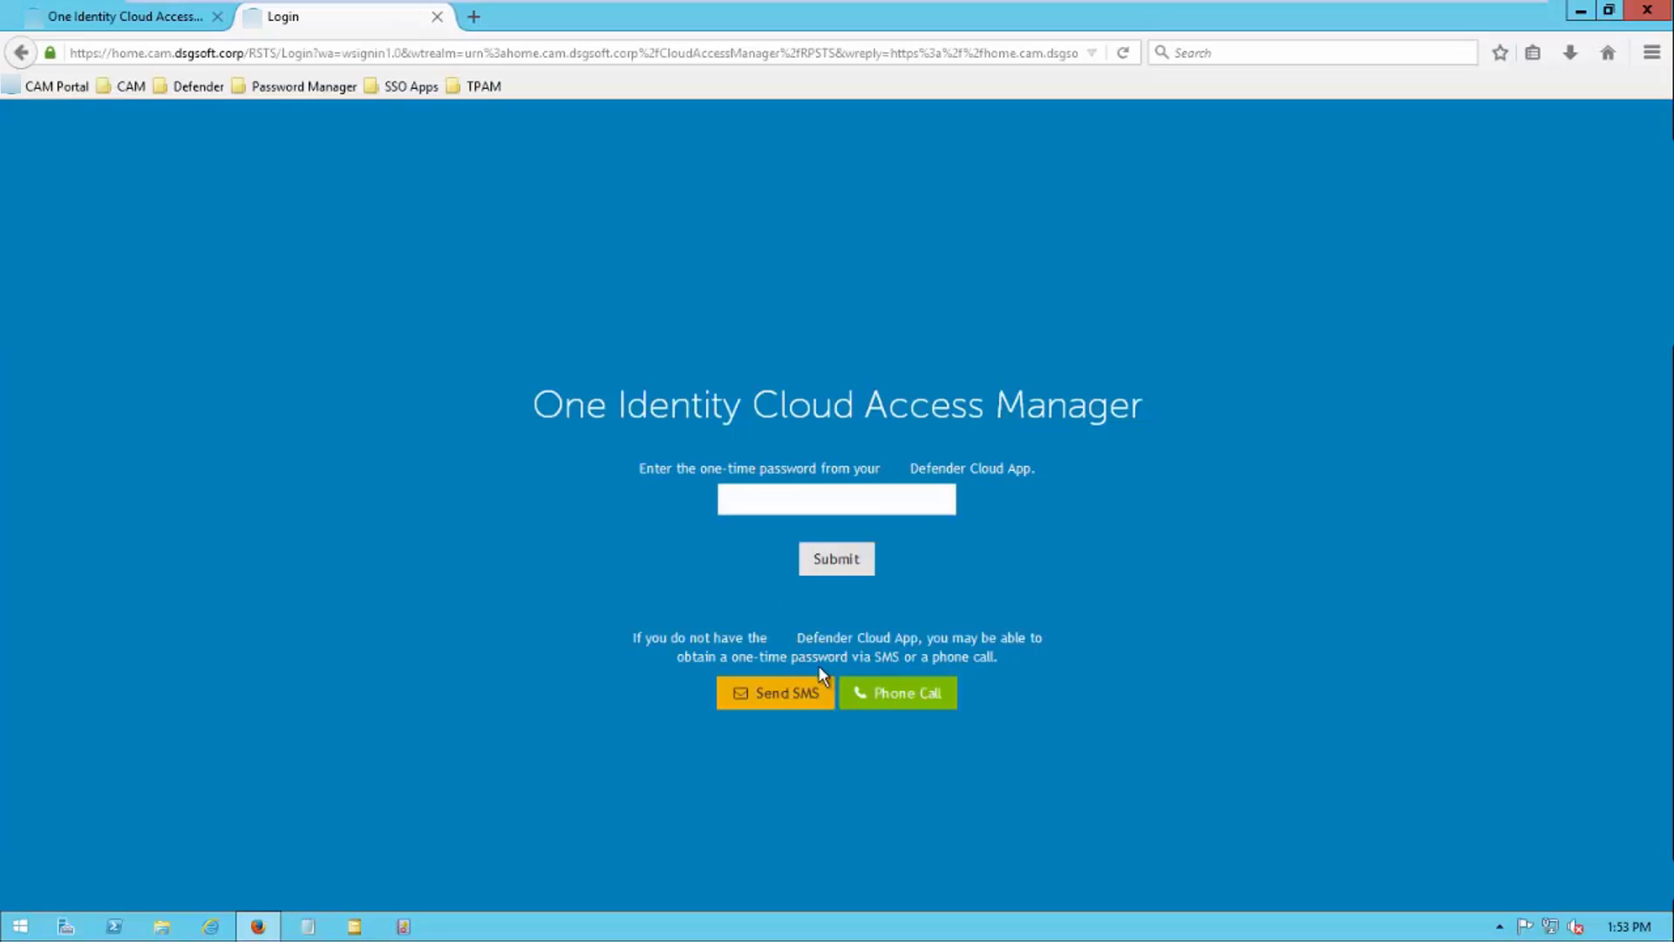
# Request the one-time password by phone call and follow the call on the projected phone screen
pyautogui.click(897, 702)
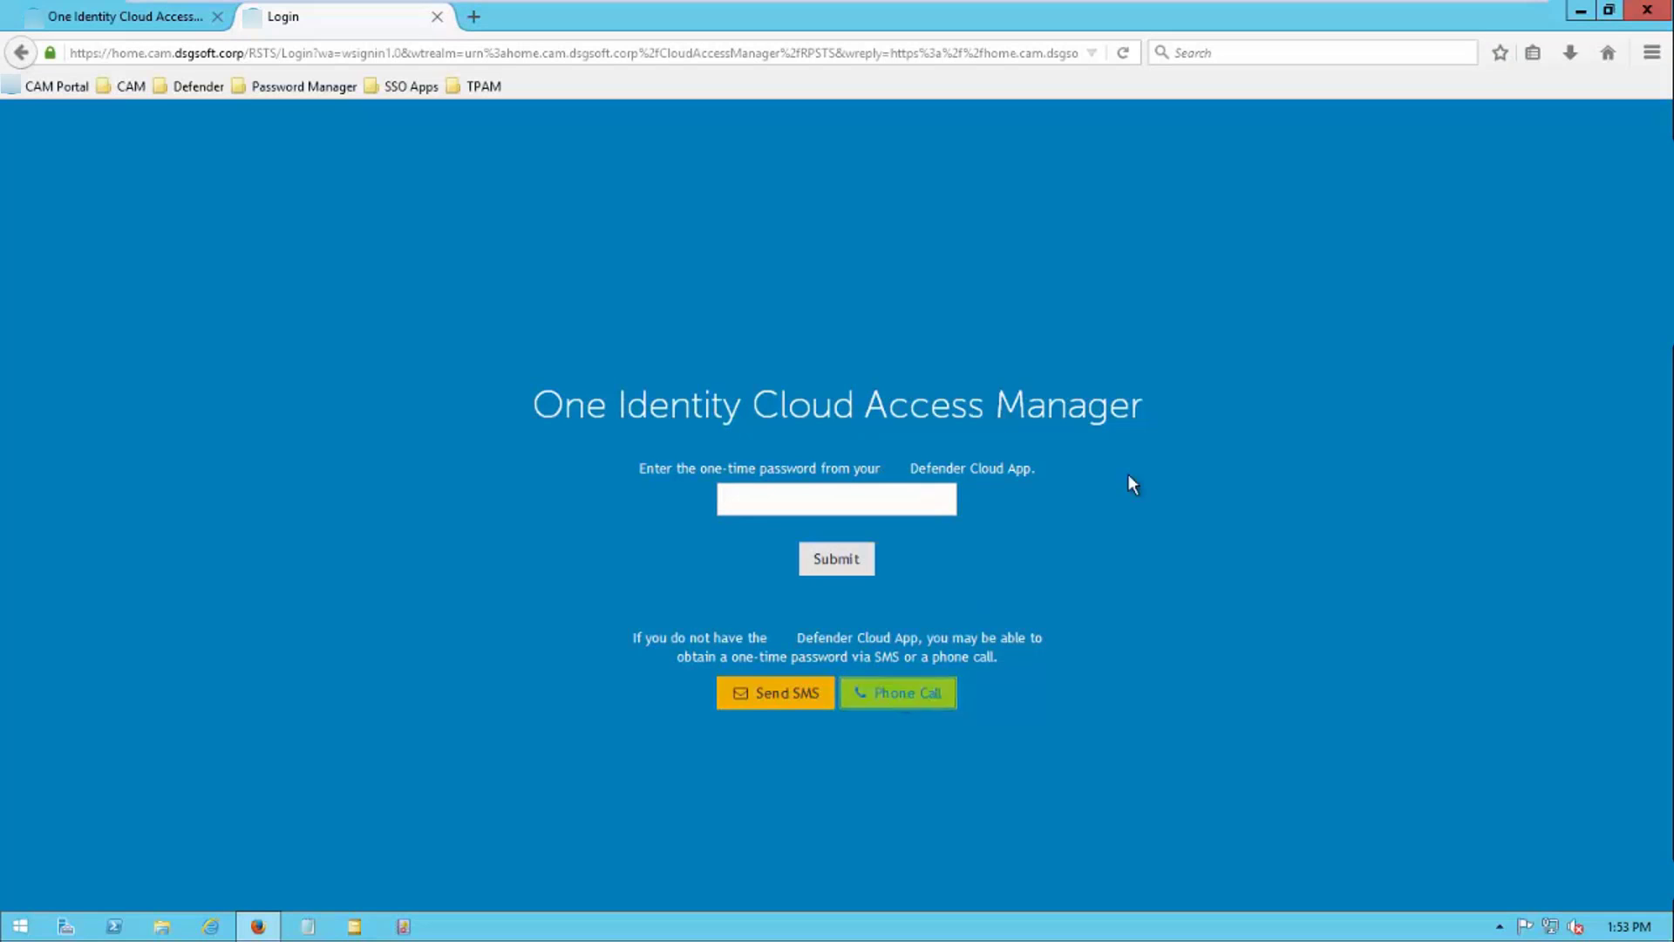
pyautogui.click(1468, 14)
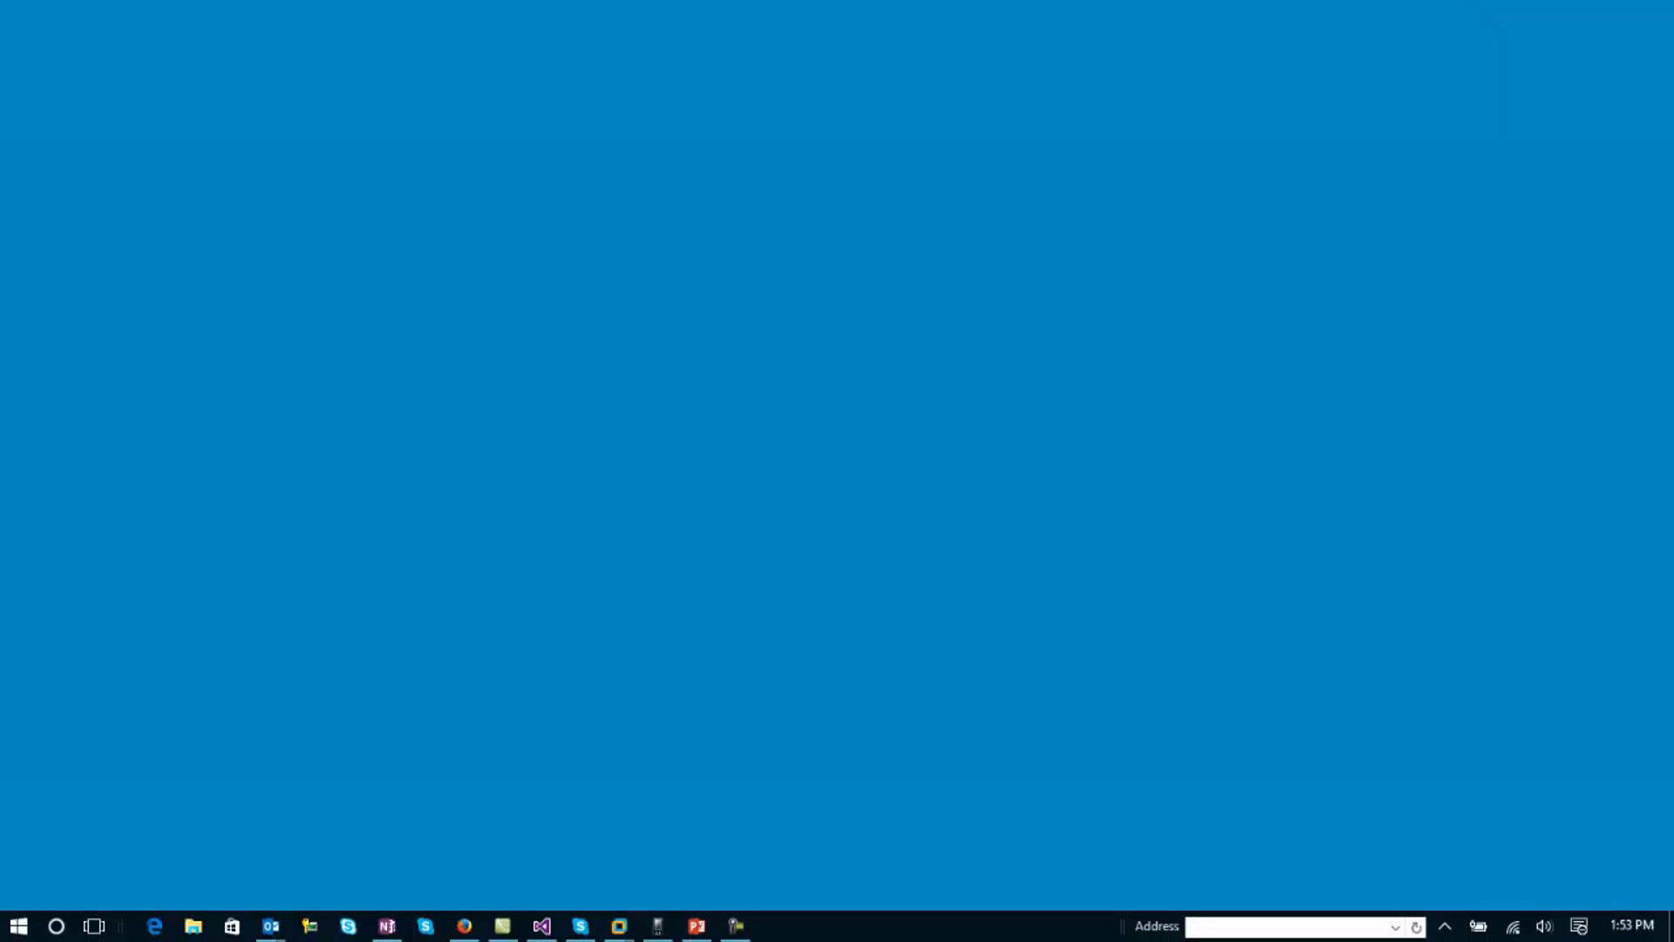
pyautogui.click(658, 925)
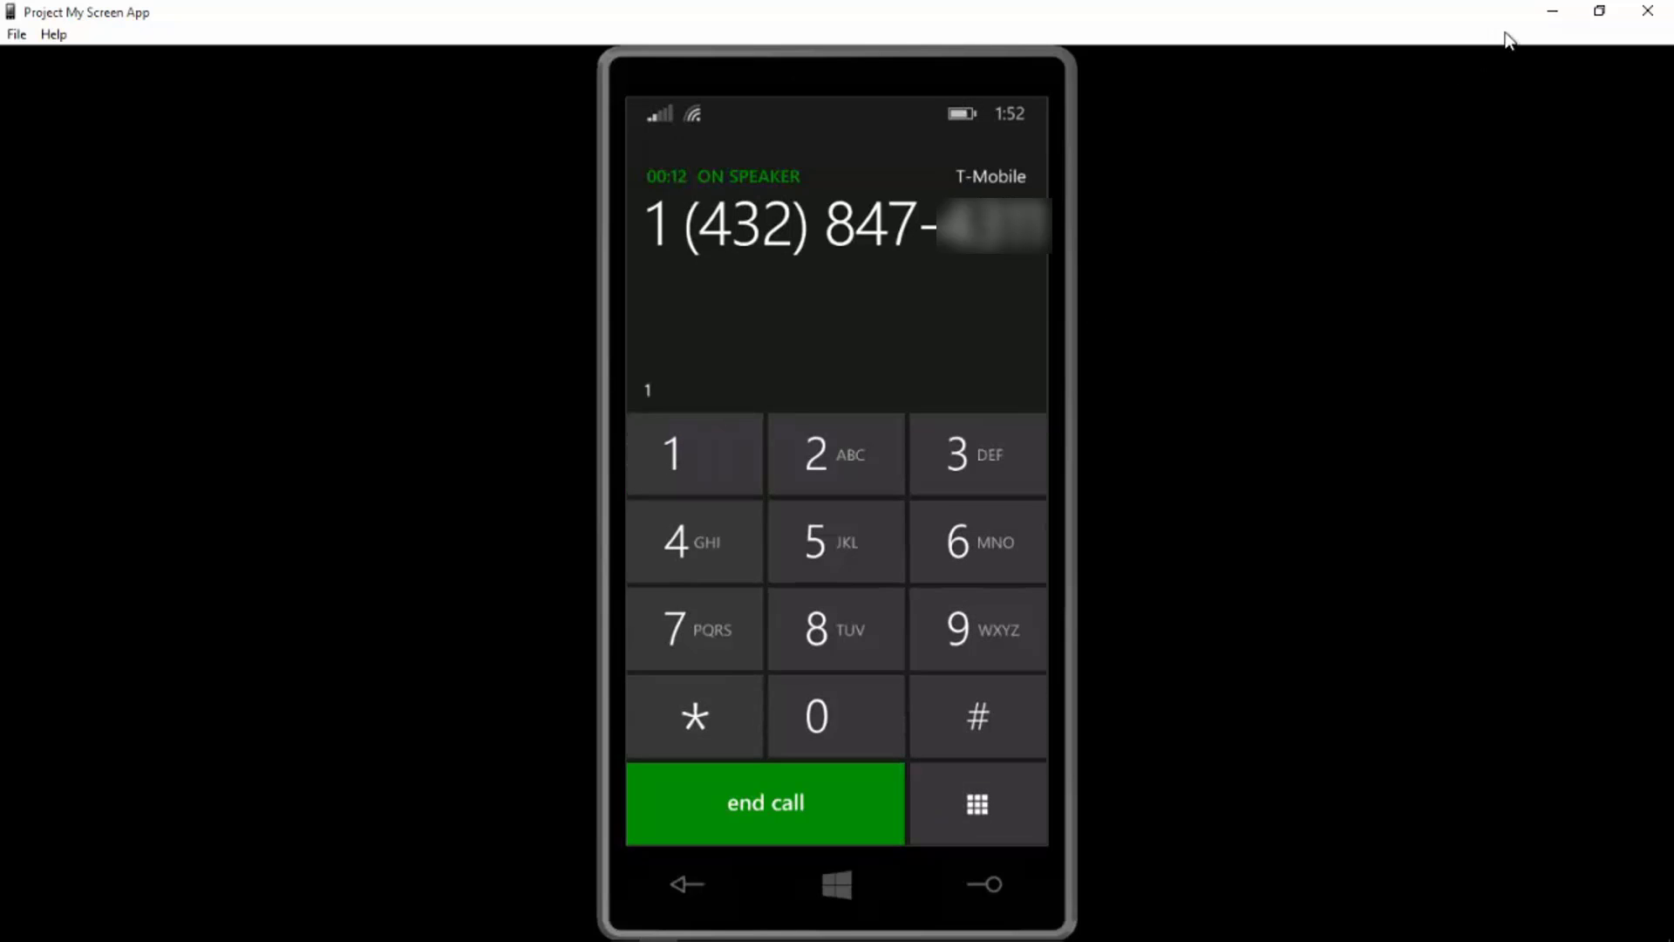
pyautogui.click(1547, 17)
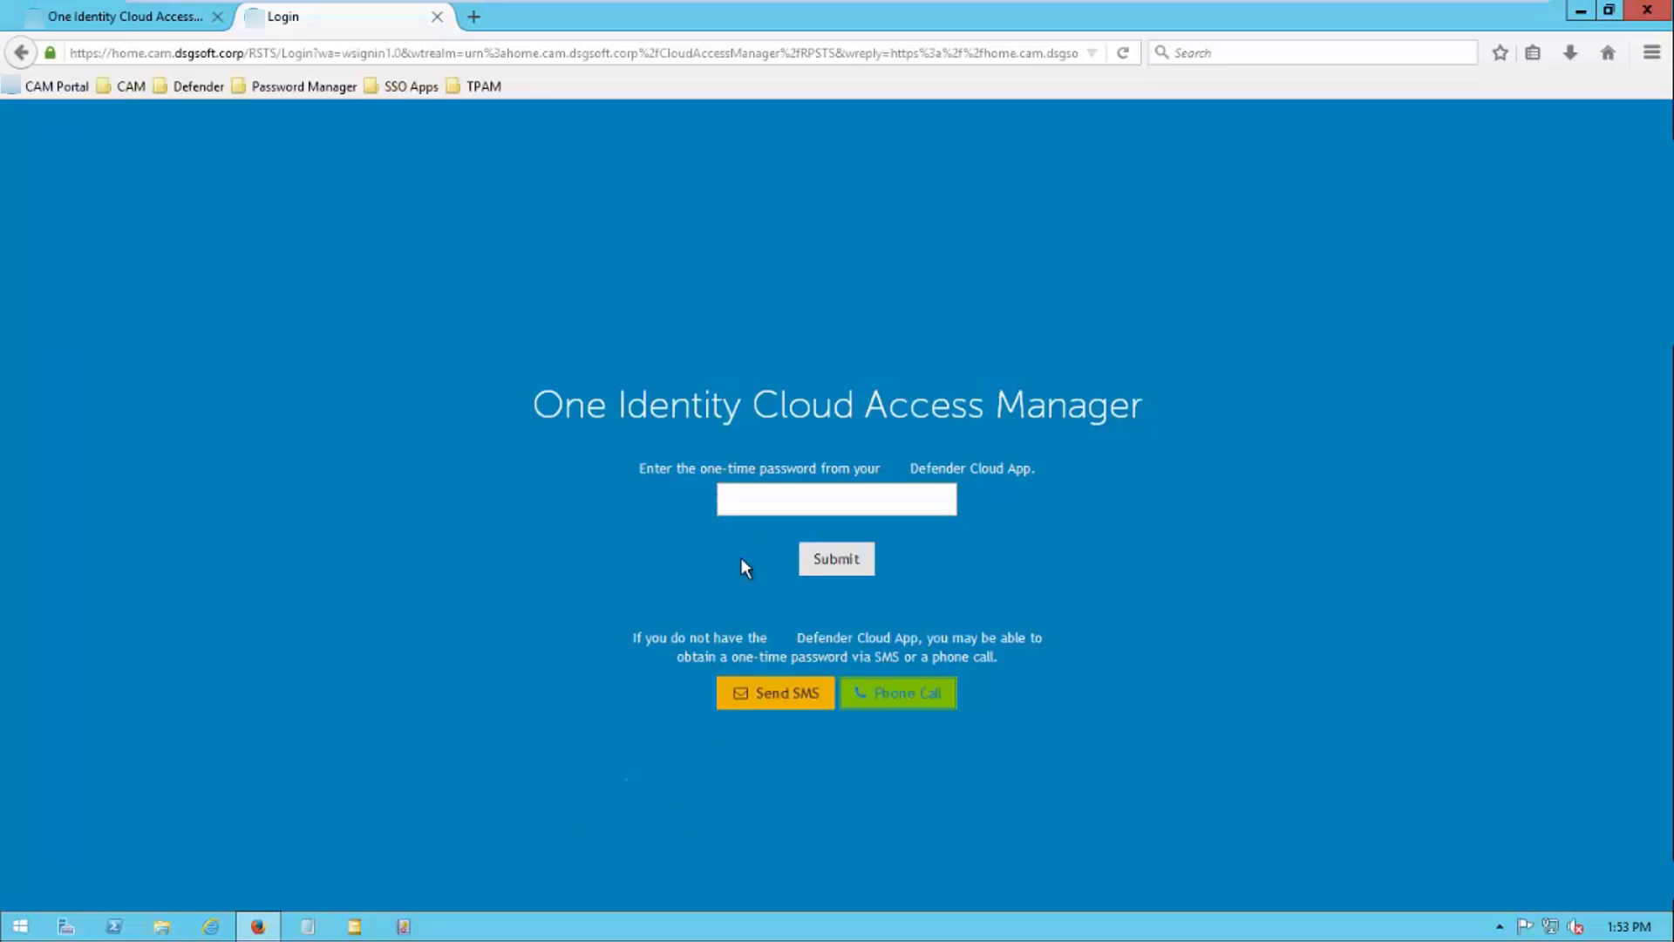
# Enter the one-time password from the phone call and submit it to complete login
pyautogui.click(747, 501)
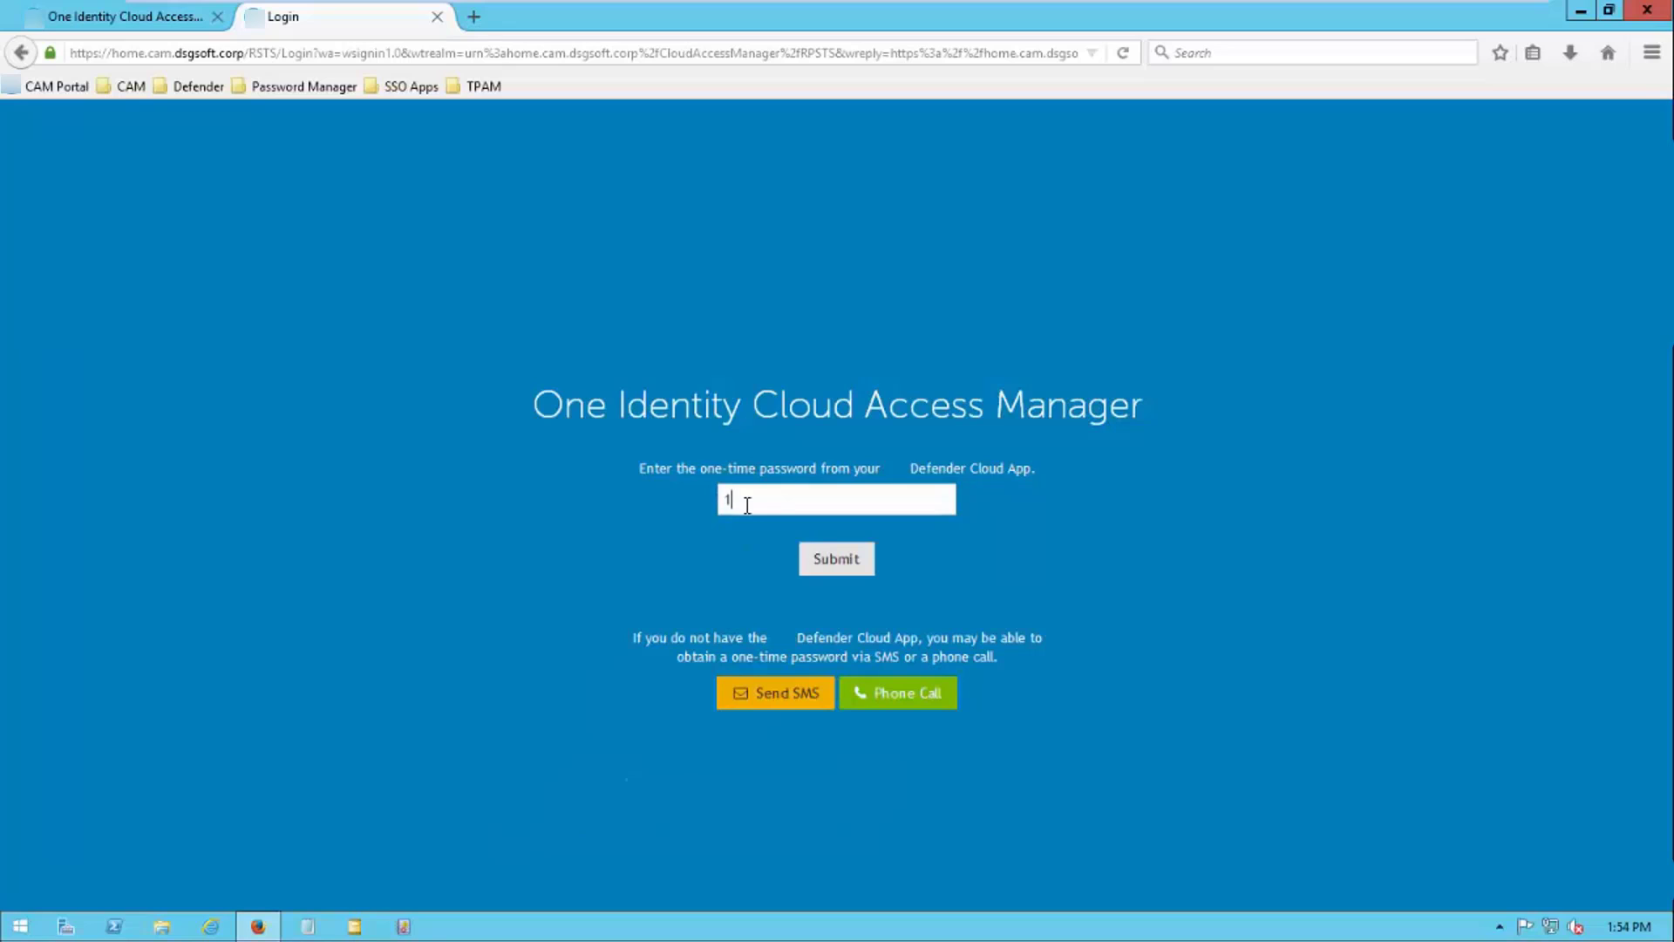
pyautogui.click(832, 558)
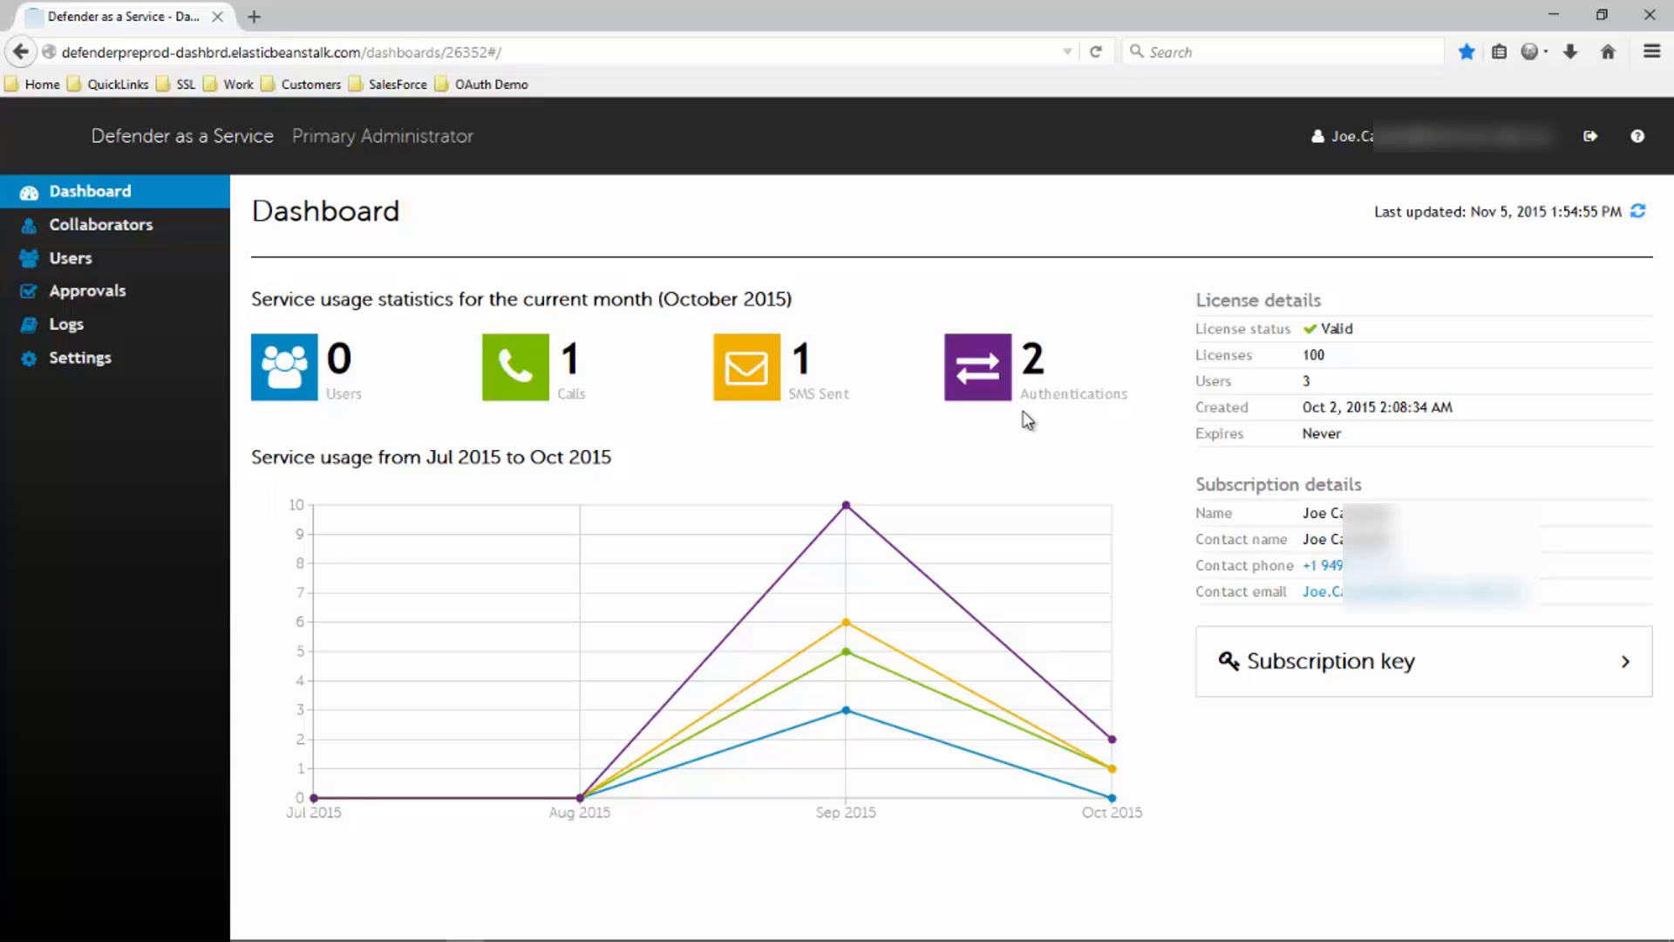
# Expand the Subscription key card on the Defender as a Service Dashboard
pyautogui.click(1305, 689)
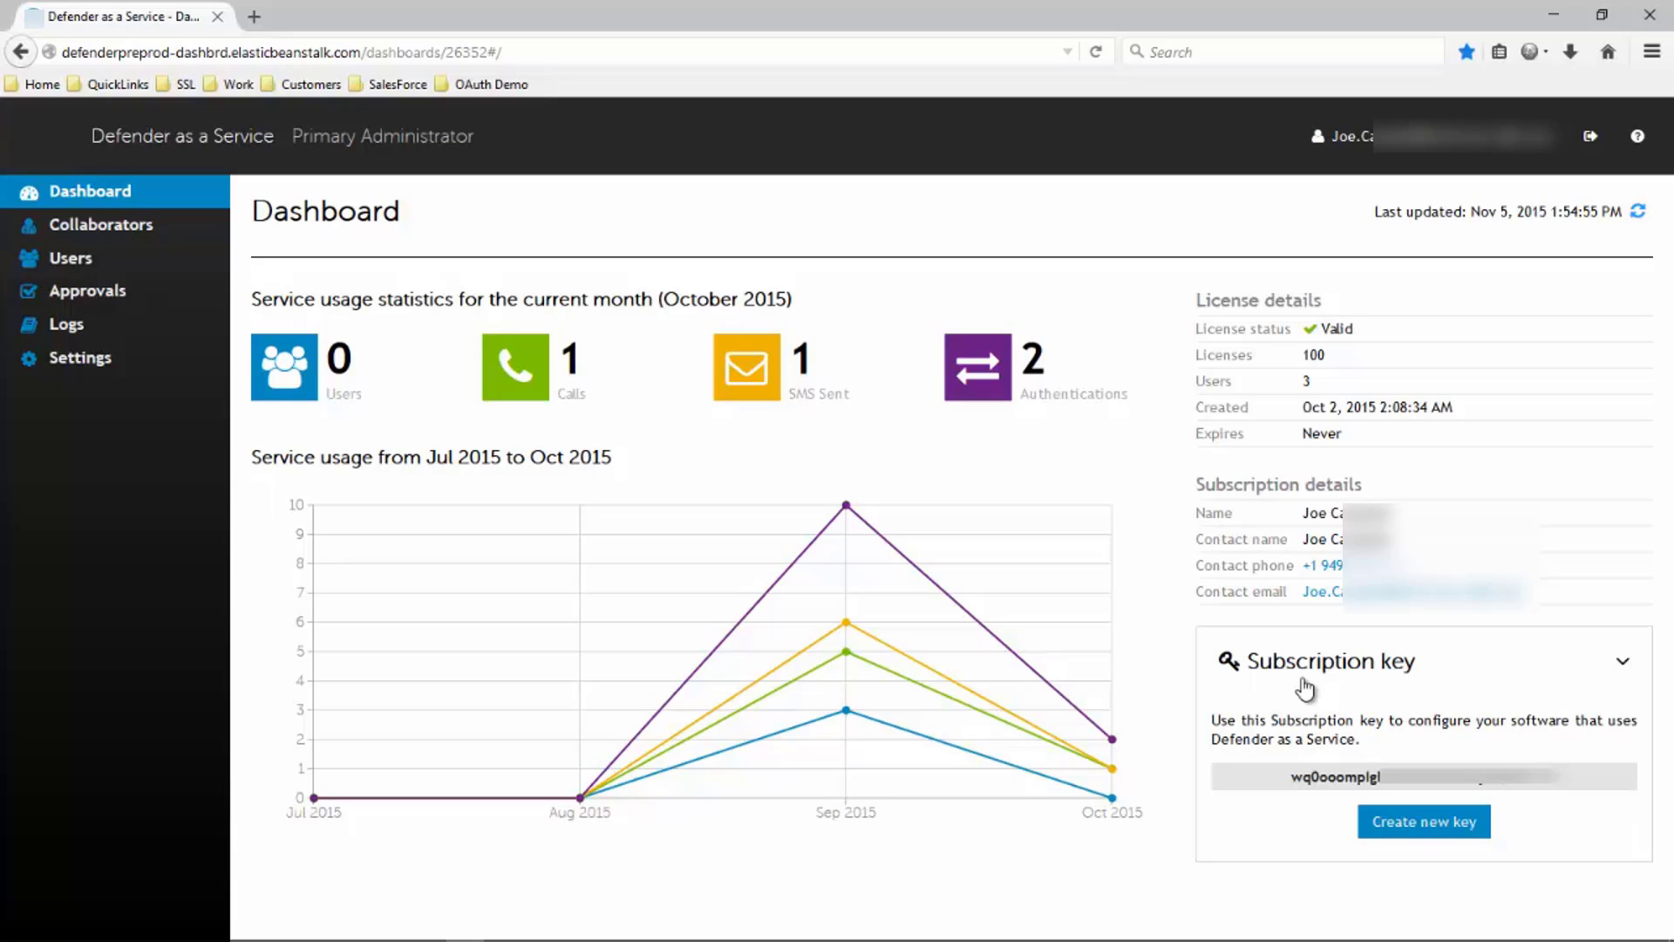
# Switch to the CAM v8 session and relaunch the browser on the Cloud Access Manager admin site
pyautogui.moveTo(794, 940)
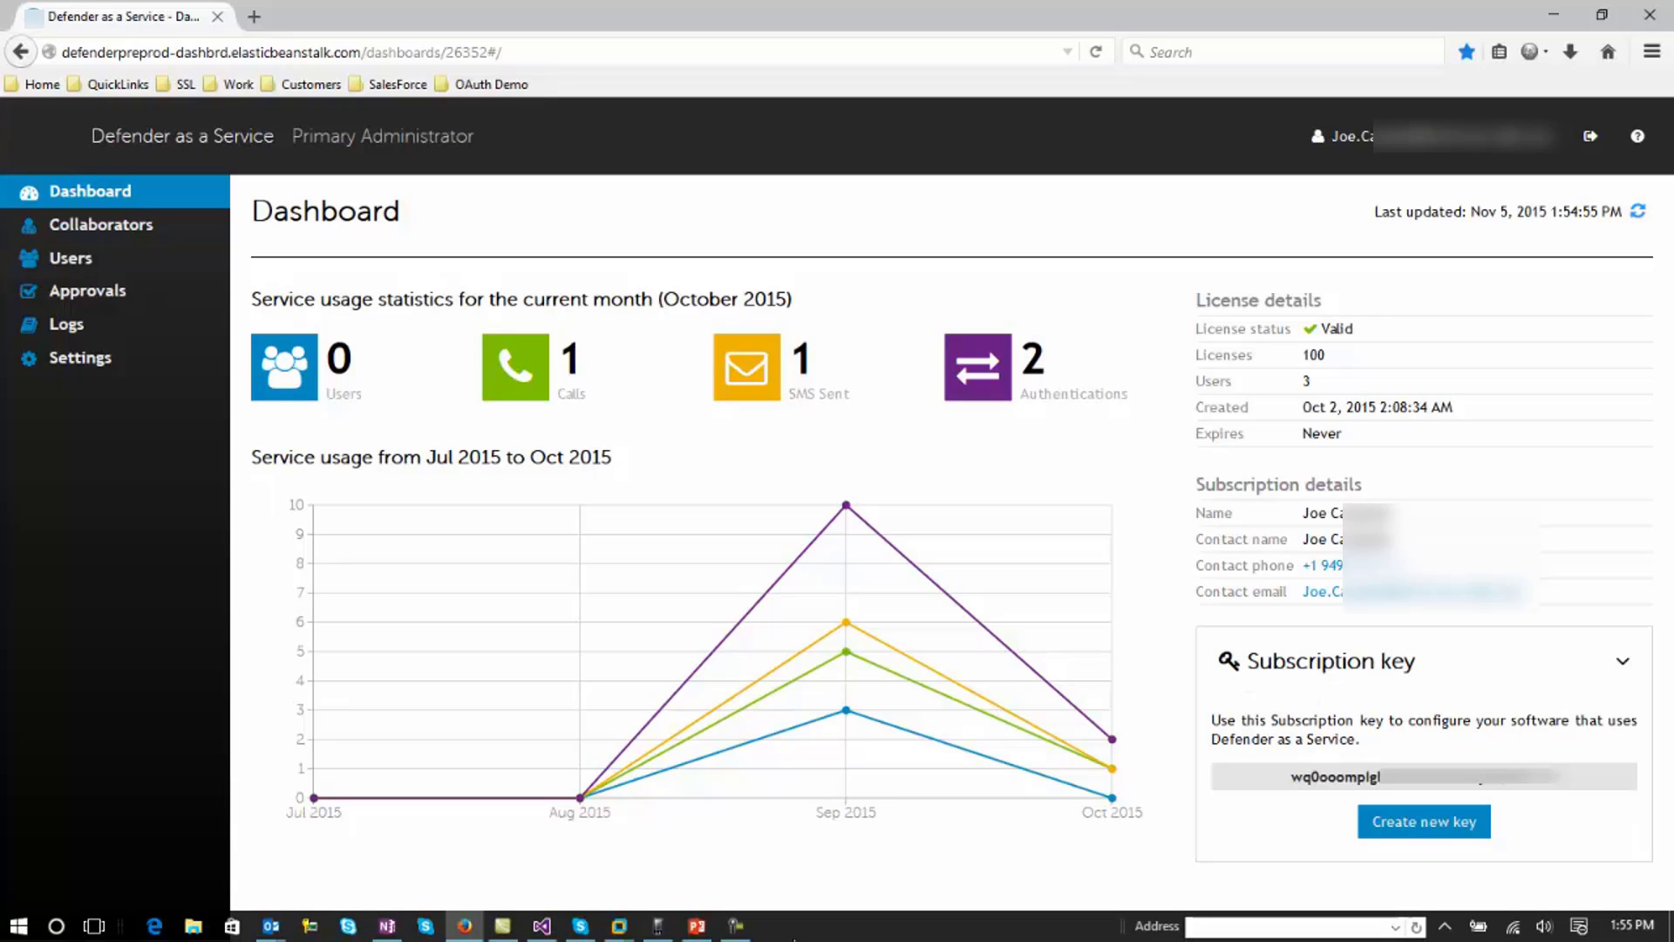
pyautogui.moveTo(621, 931)
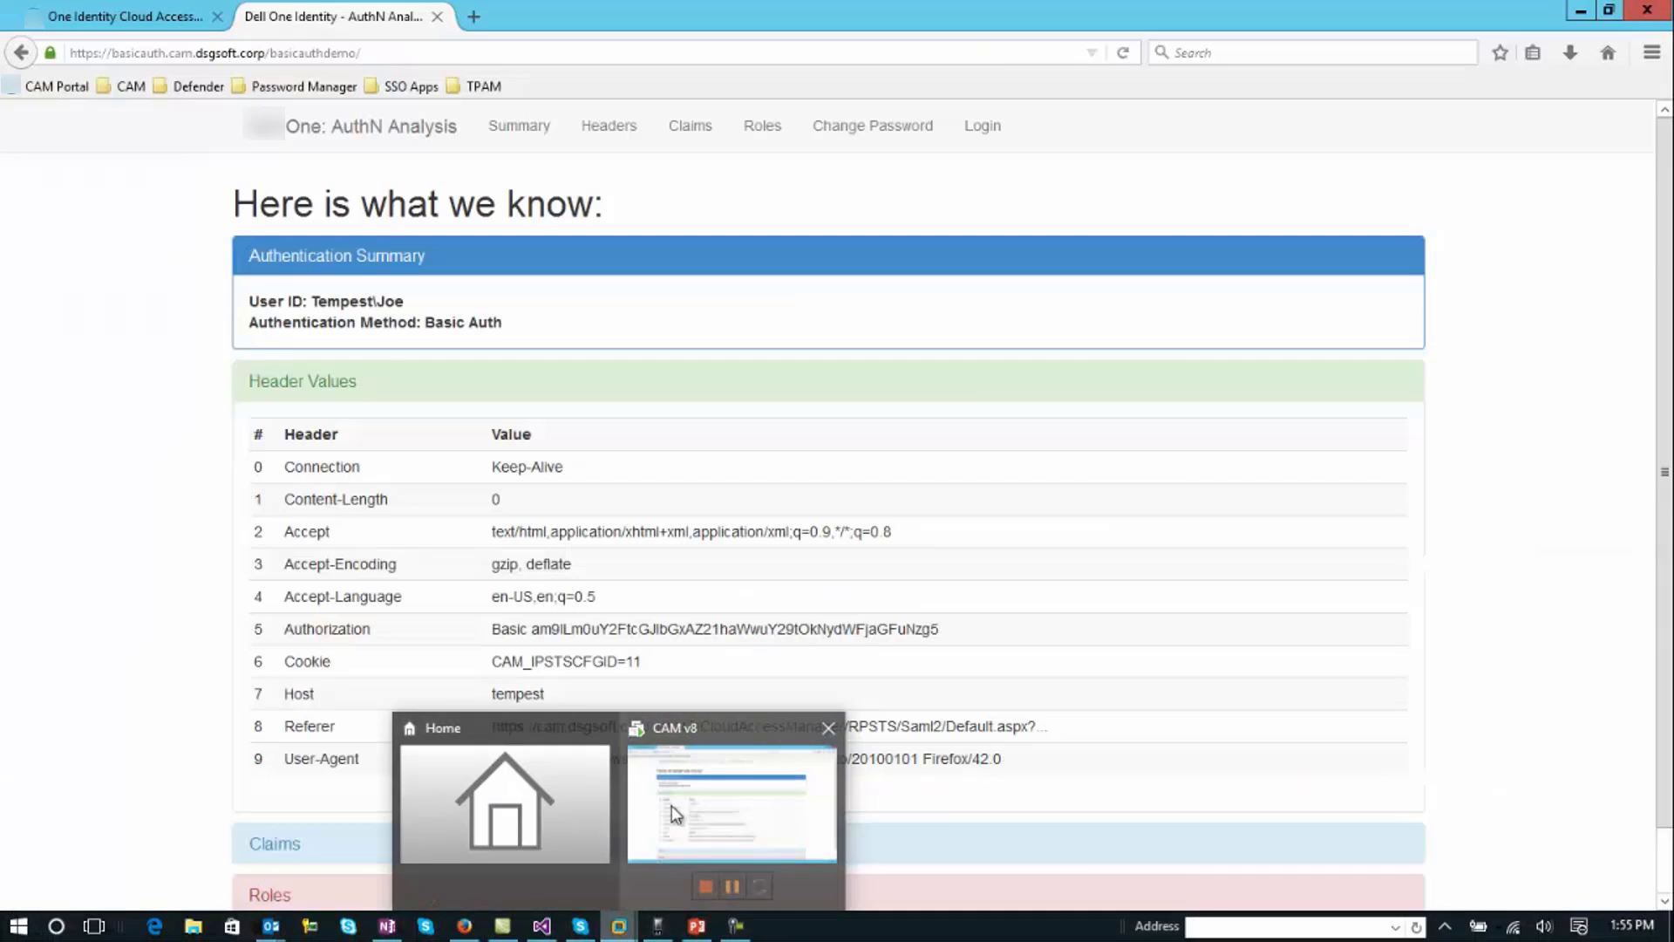
pyautogui.click(672, 804)
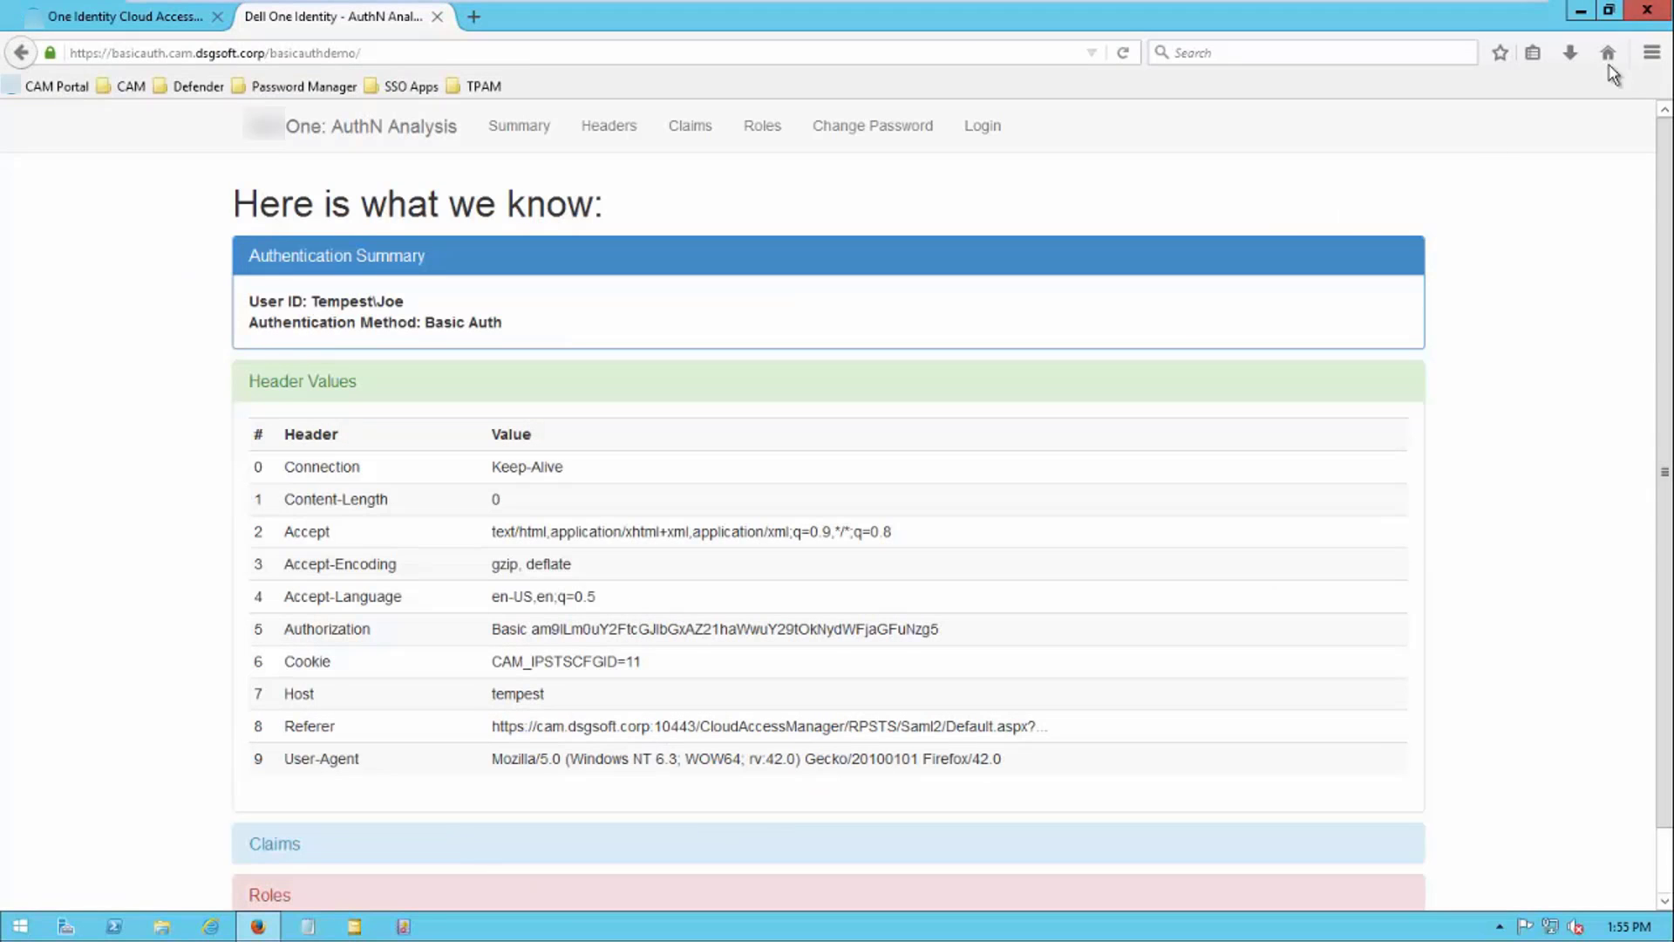
pyautogui.click(1647, 10)
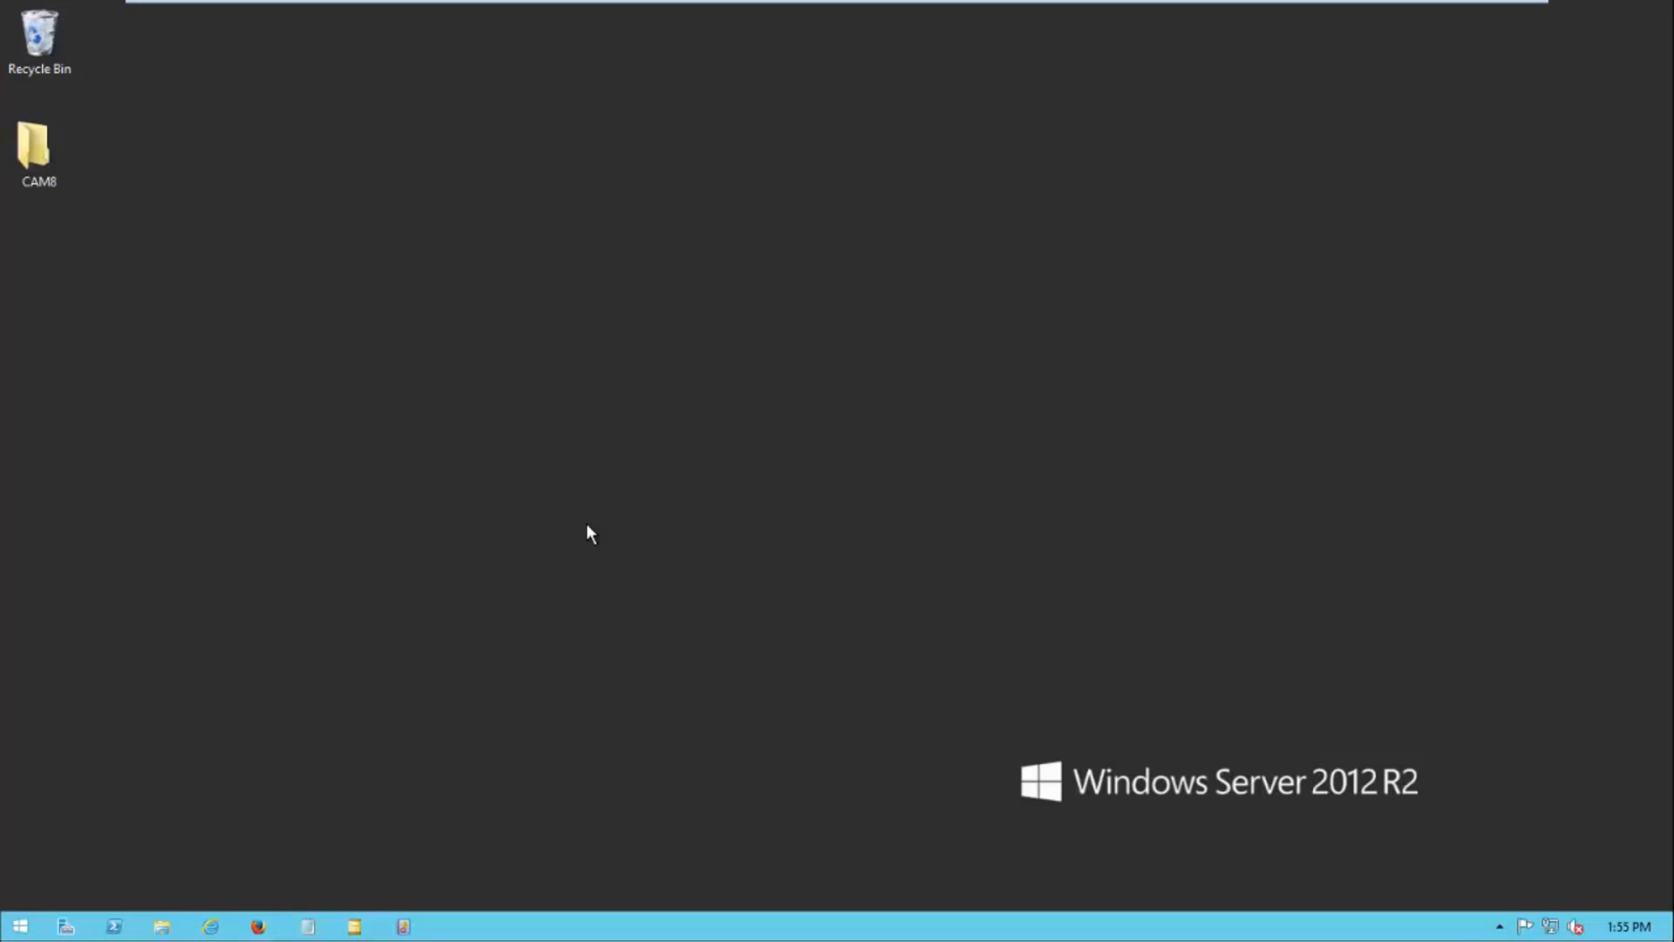
pyautogui.click(211, 926)
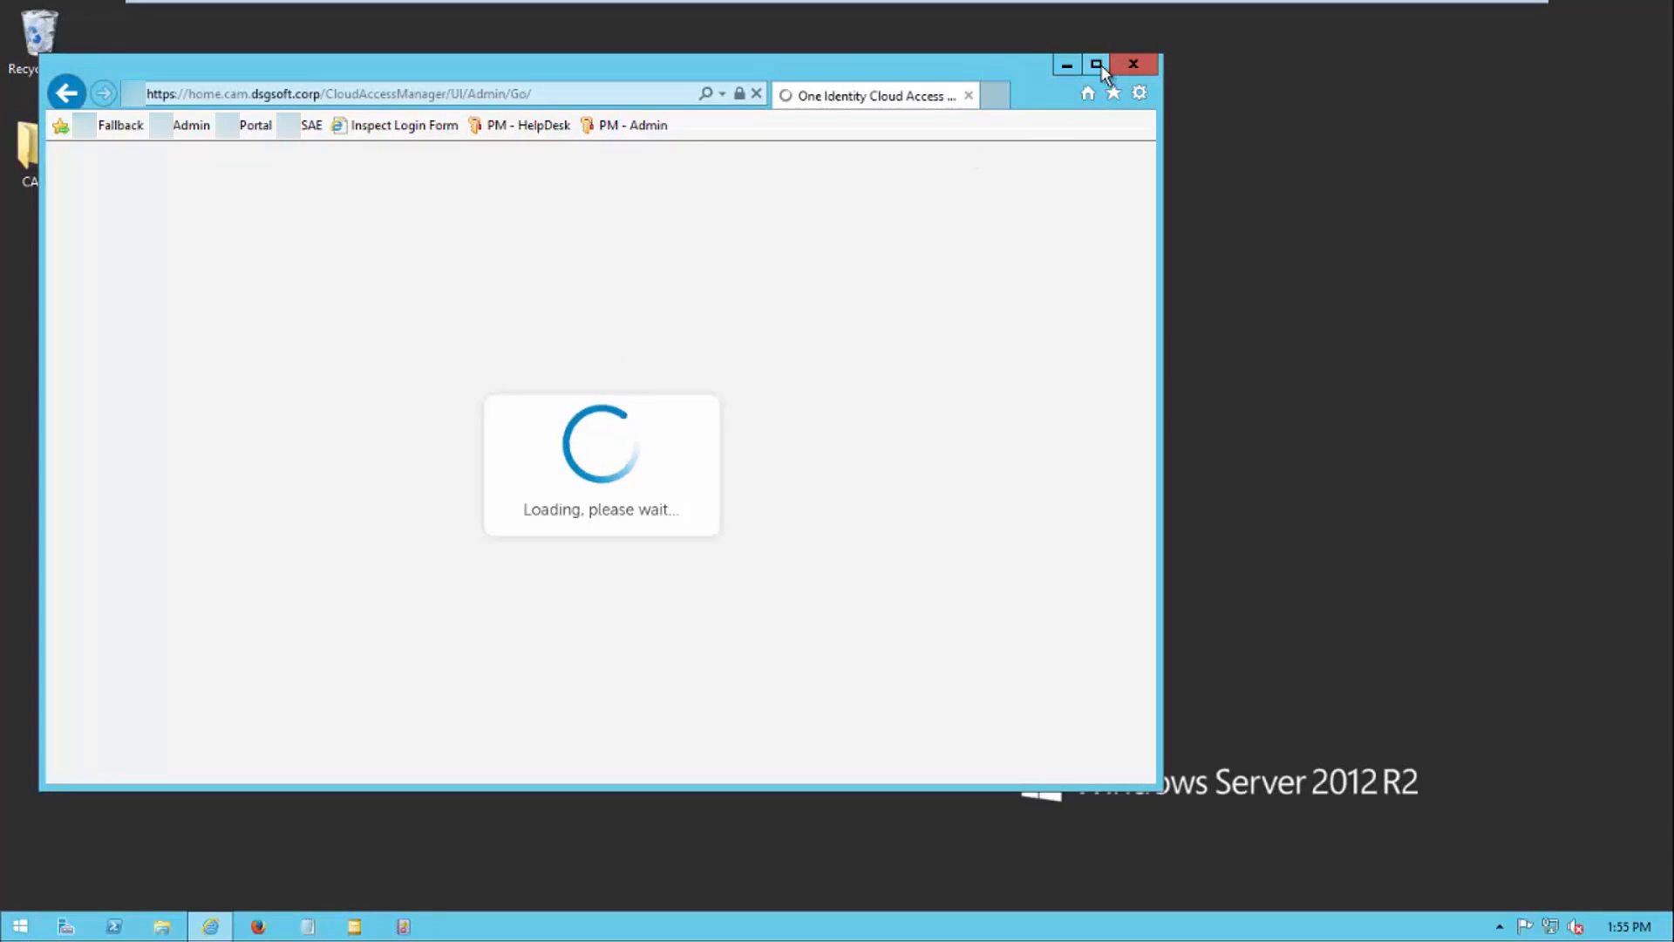
# Open the AD - DaaS Enabled authenticator for editing from the Authenticators list
pyautogui.click(1097, 64)
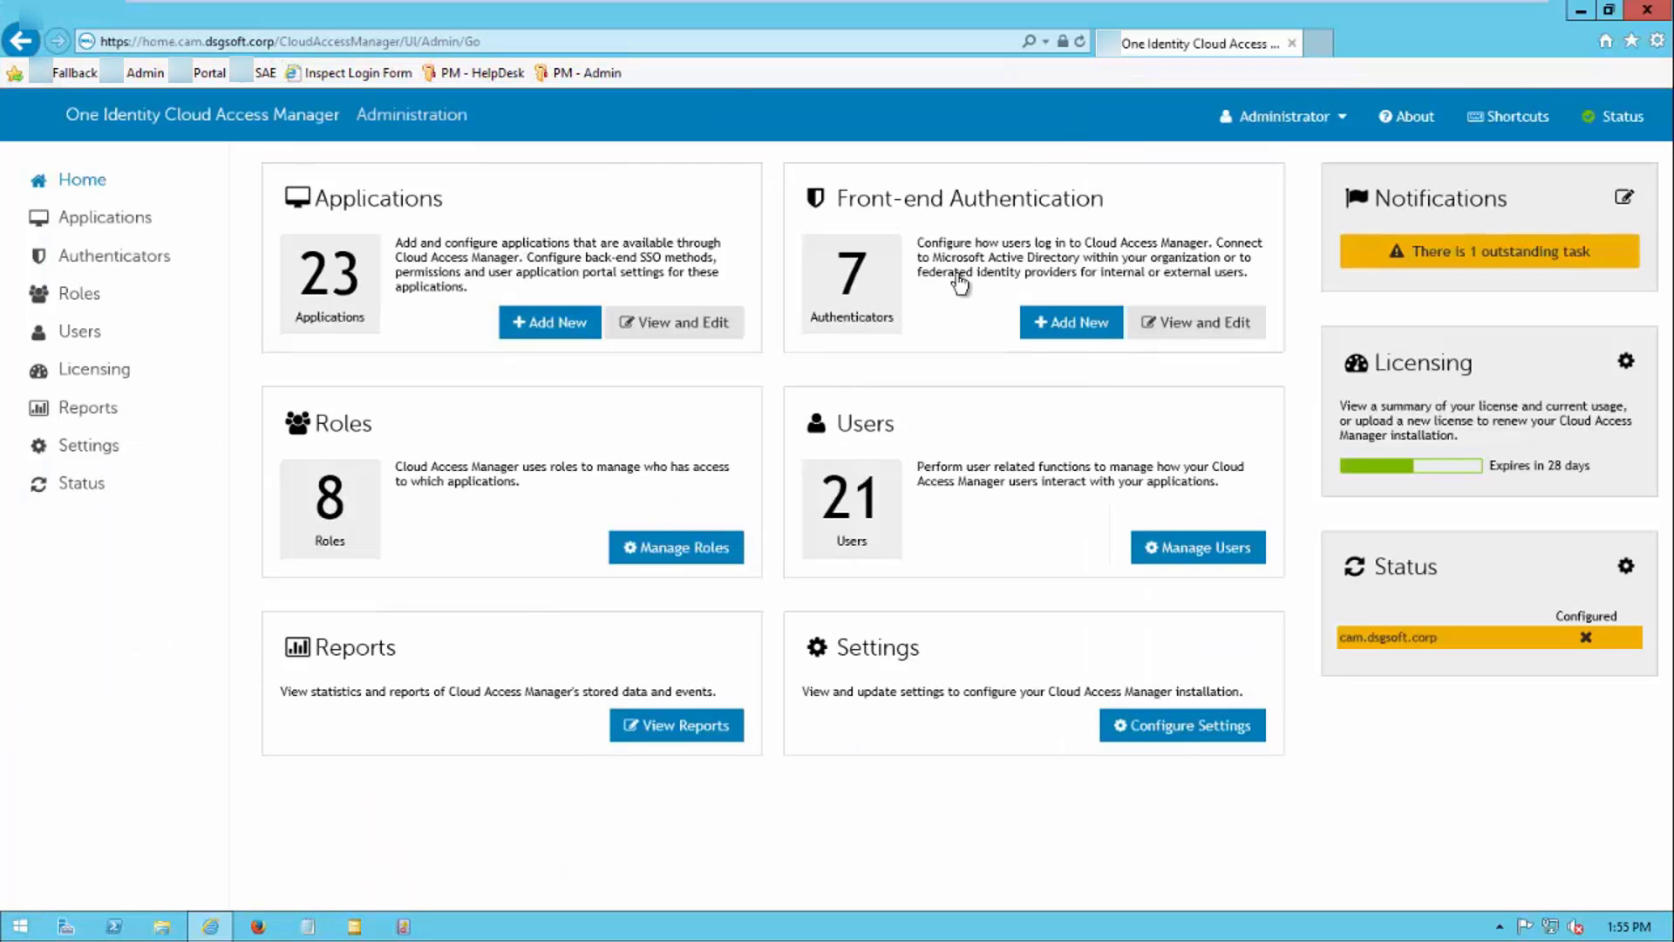
pyautogui.click(88, 276)
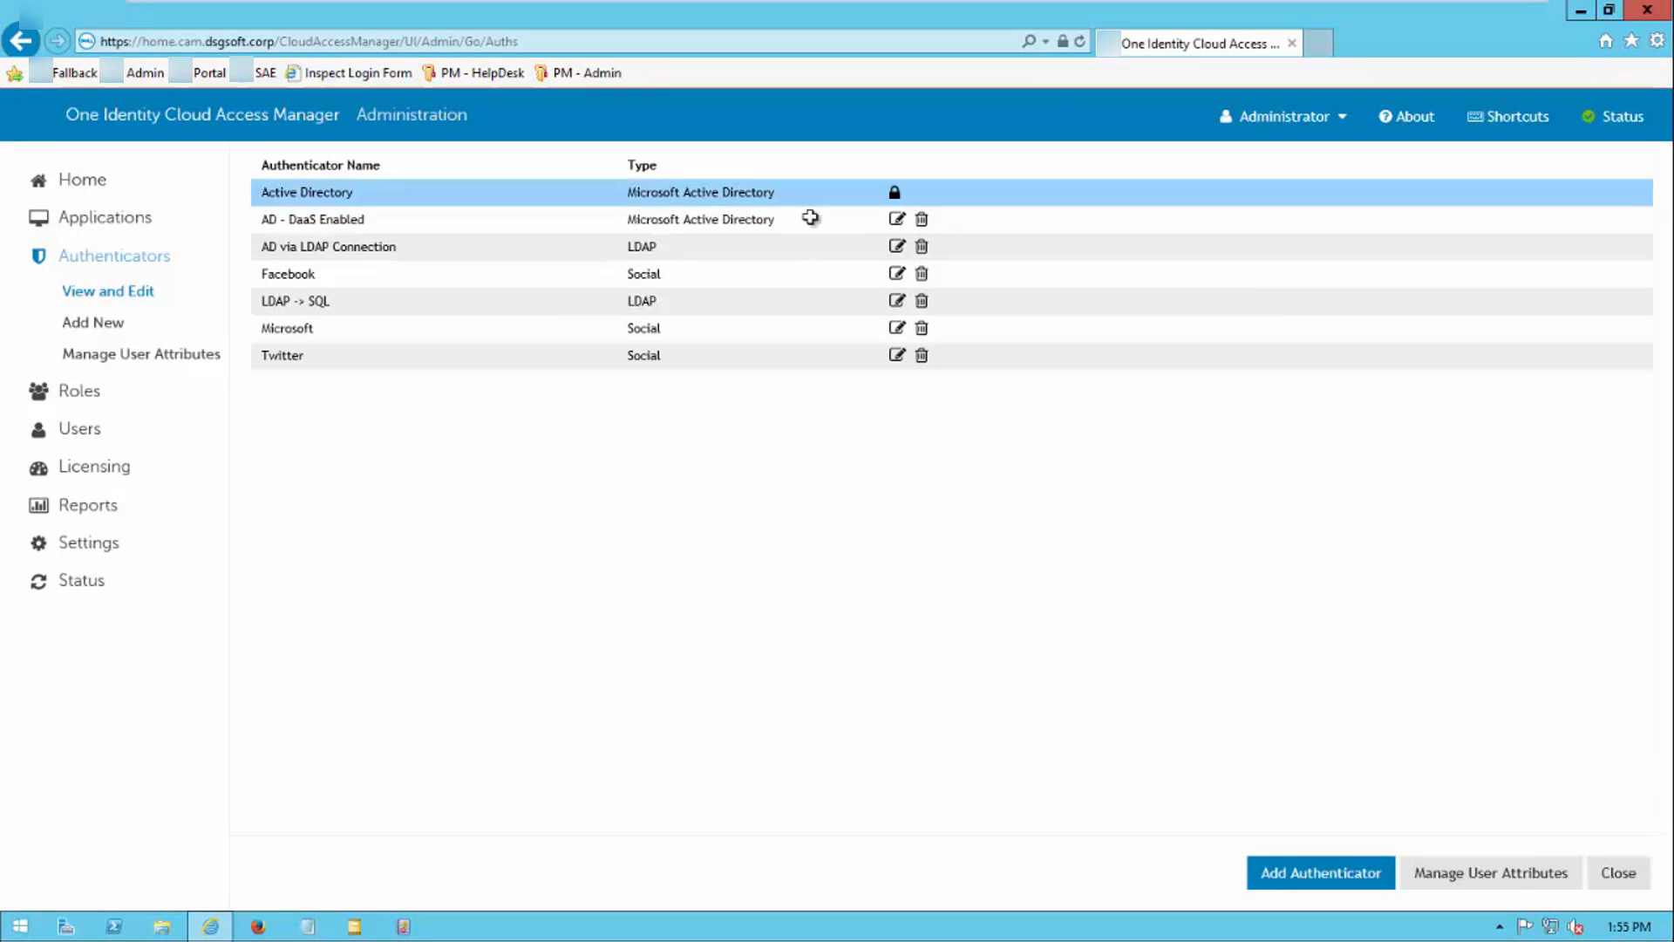
pyautogui.click(905, 219)
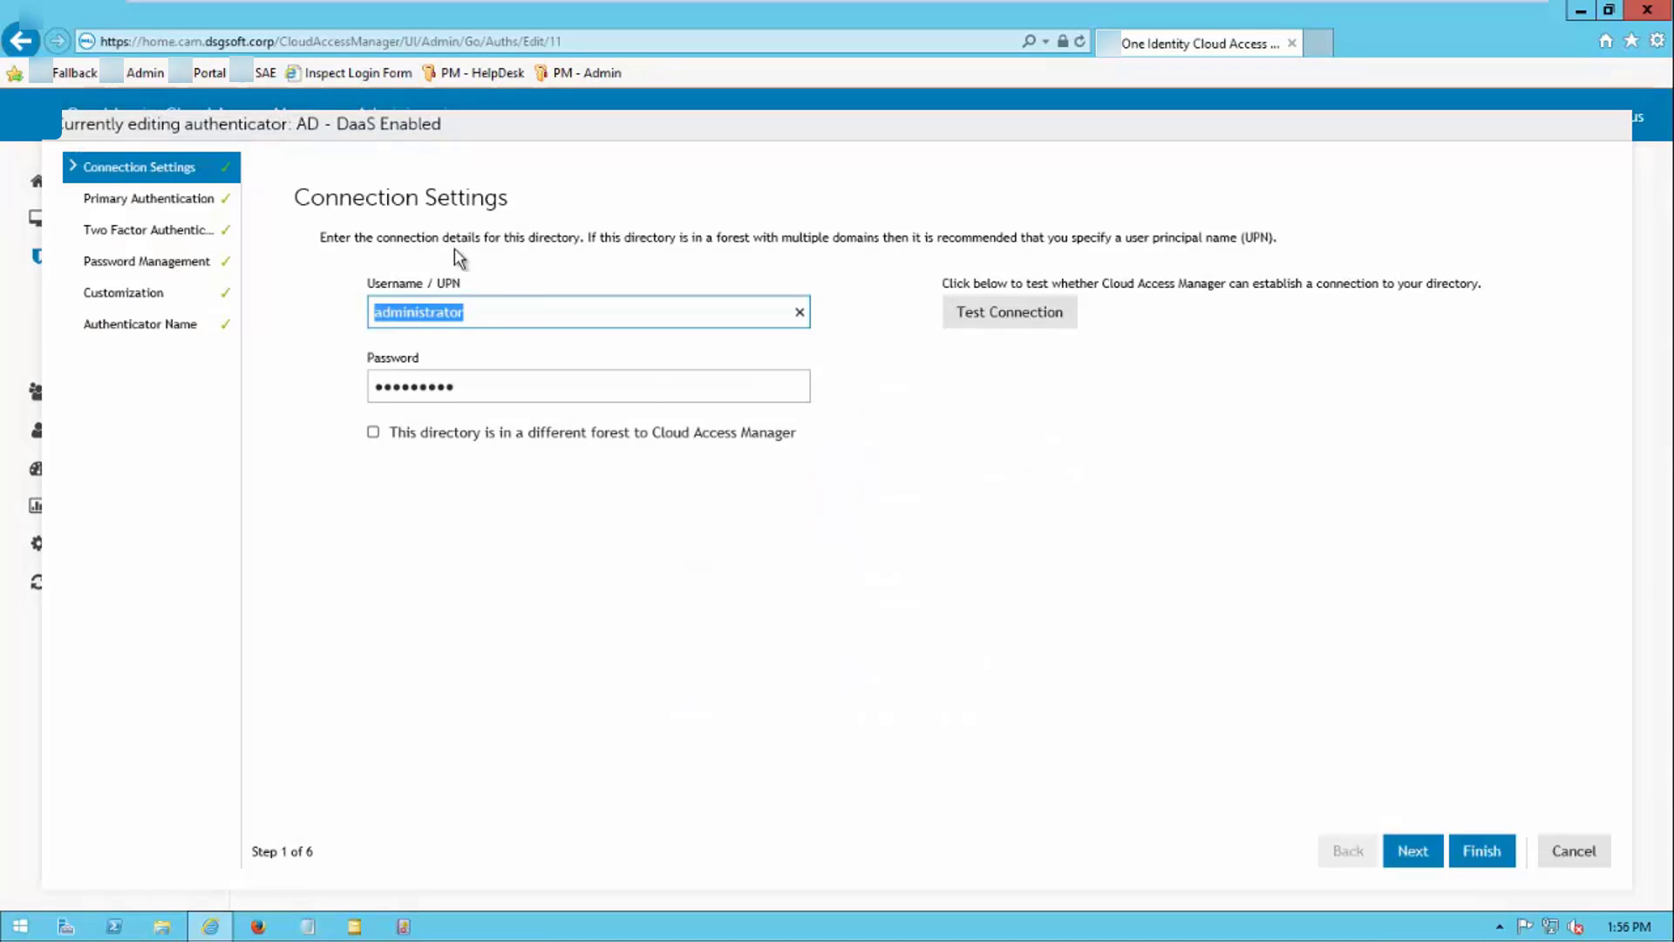
# Keep 'specific applications' mode and Defender as a Service type in the Two Factor step, then finish
pyautogui.click(153, 234)
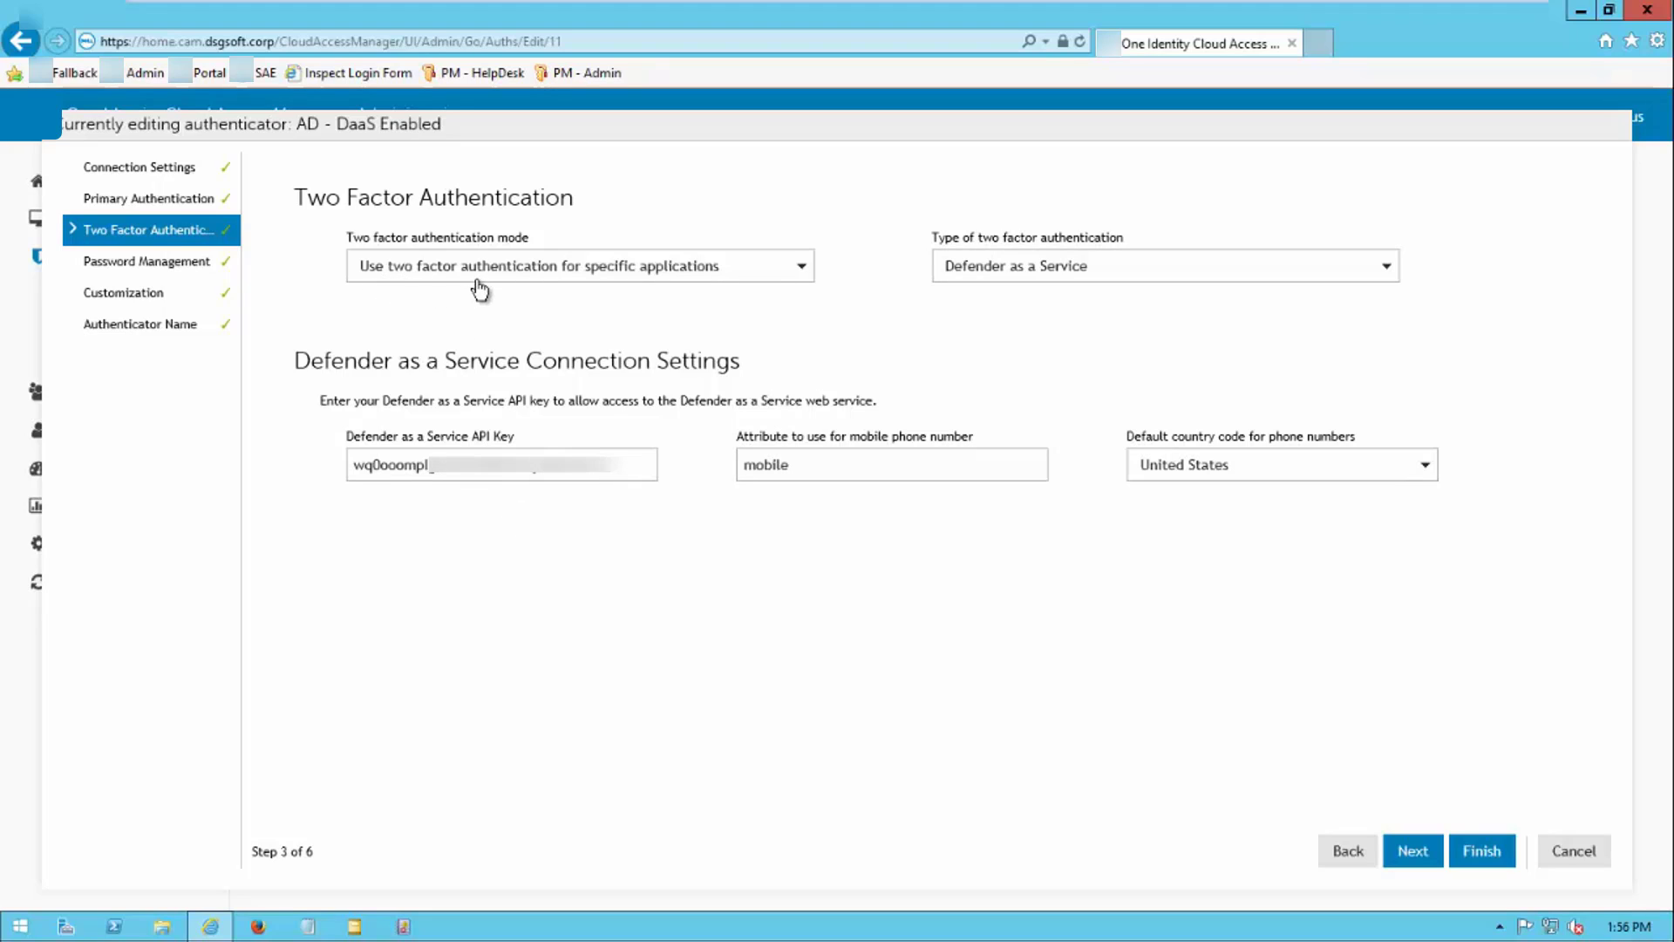
pyautogui.click(638, 277)
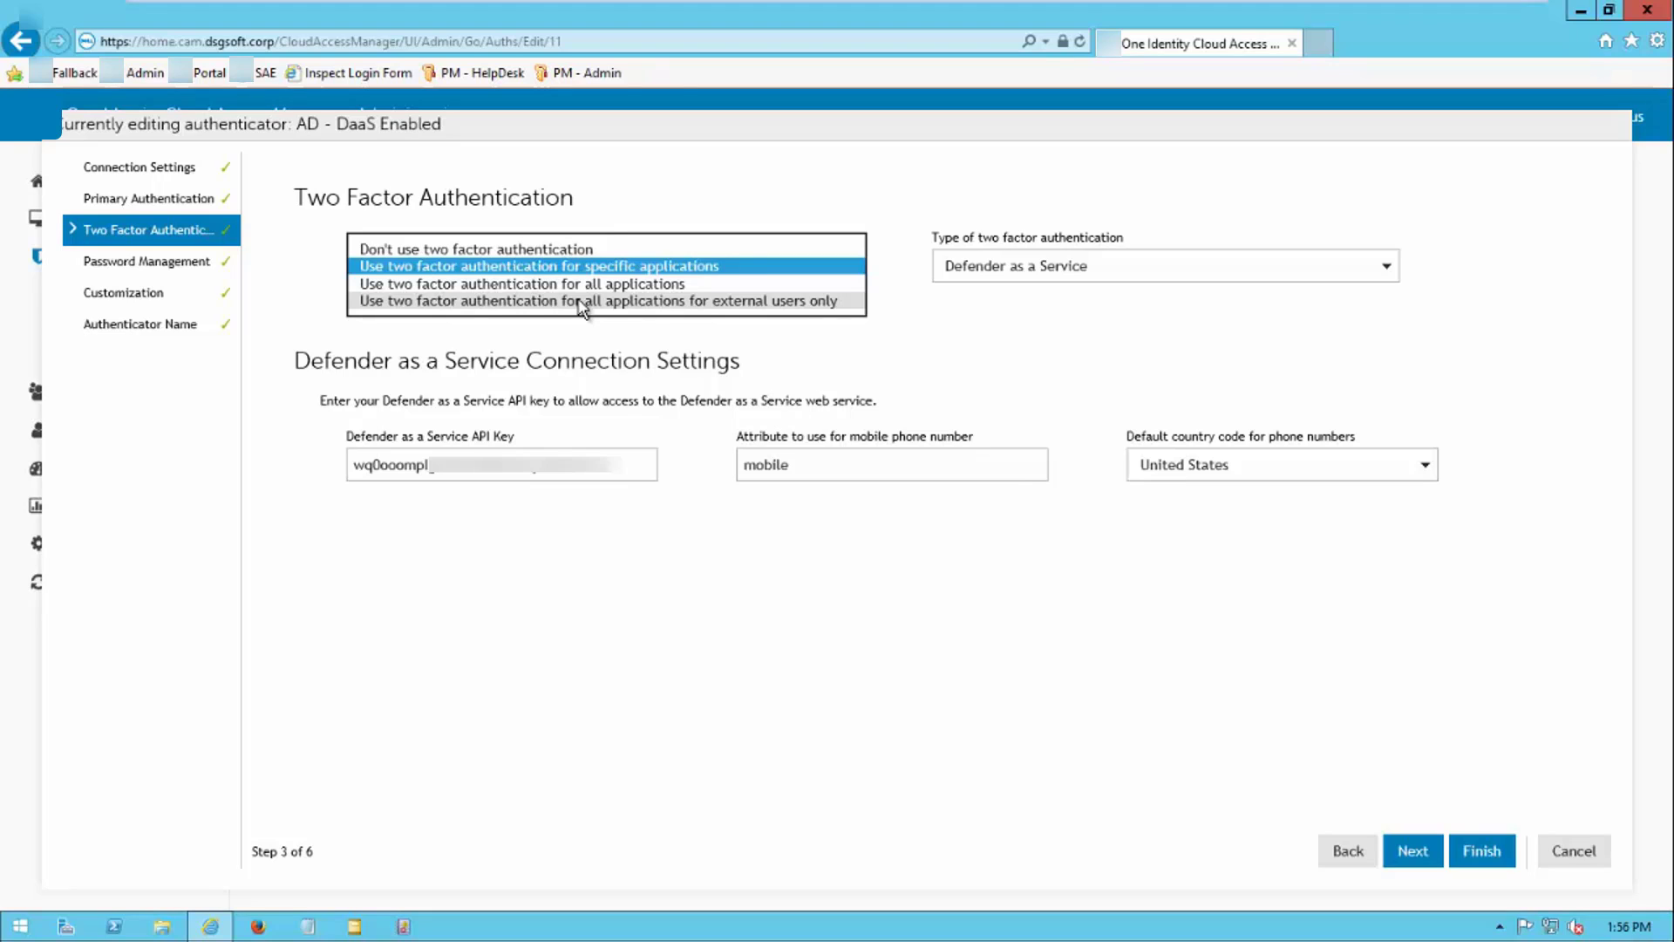
pyautogui.click(724, 267)
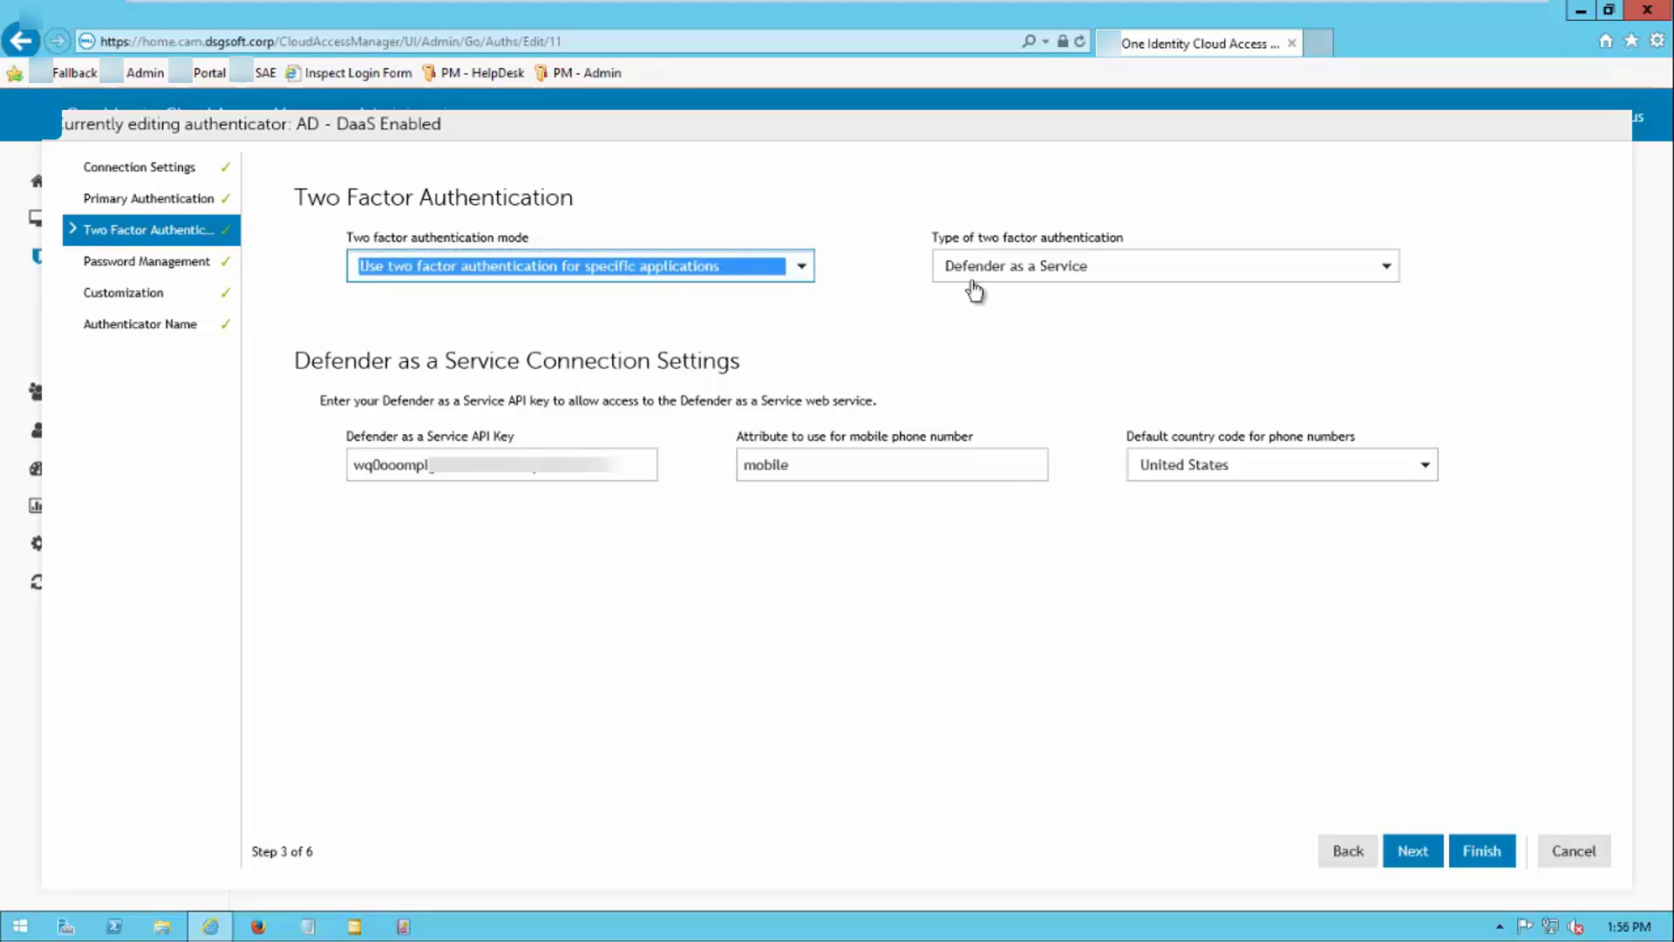
pyautogui.click(1031, 269)
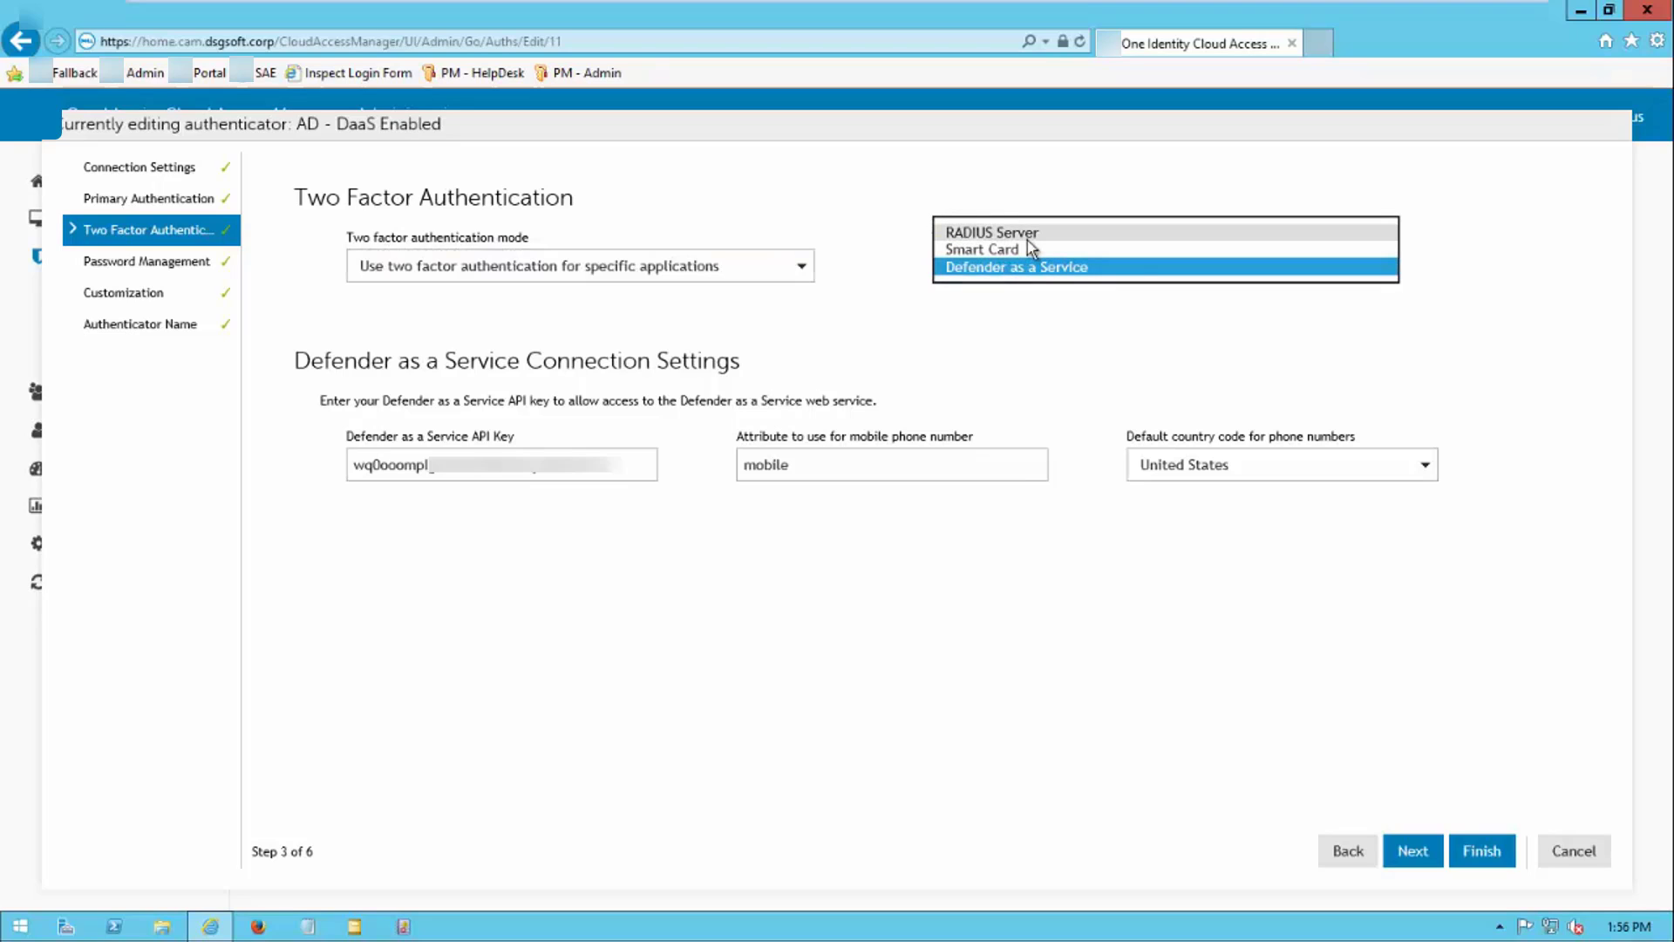
pyautogui.click(1023, 305)
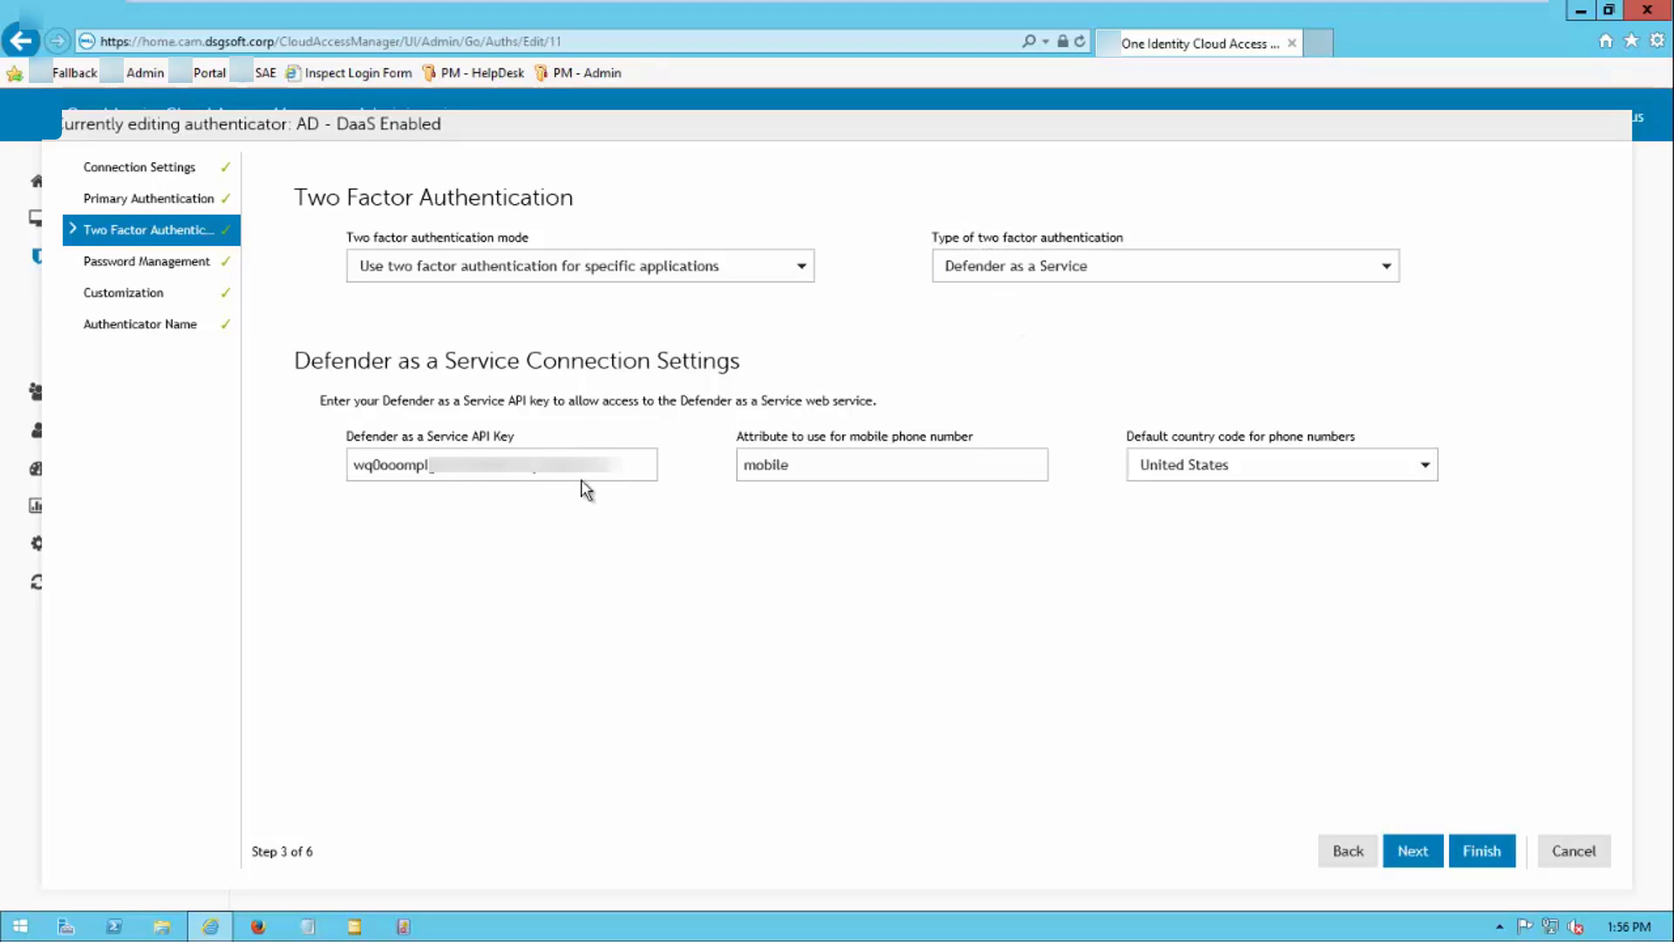
pyautogui.click(863, 463)
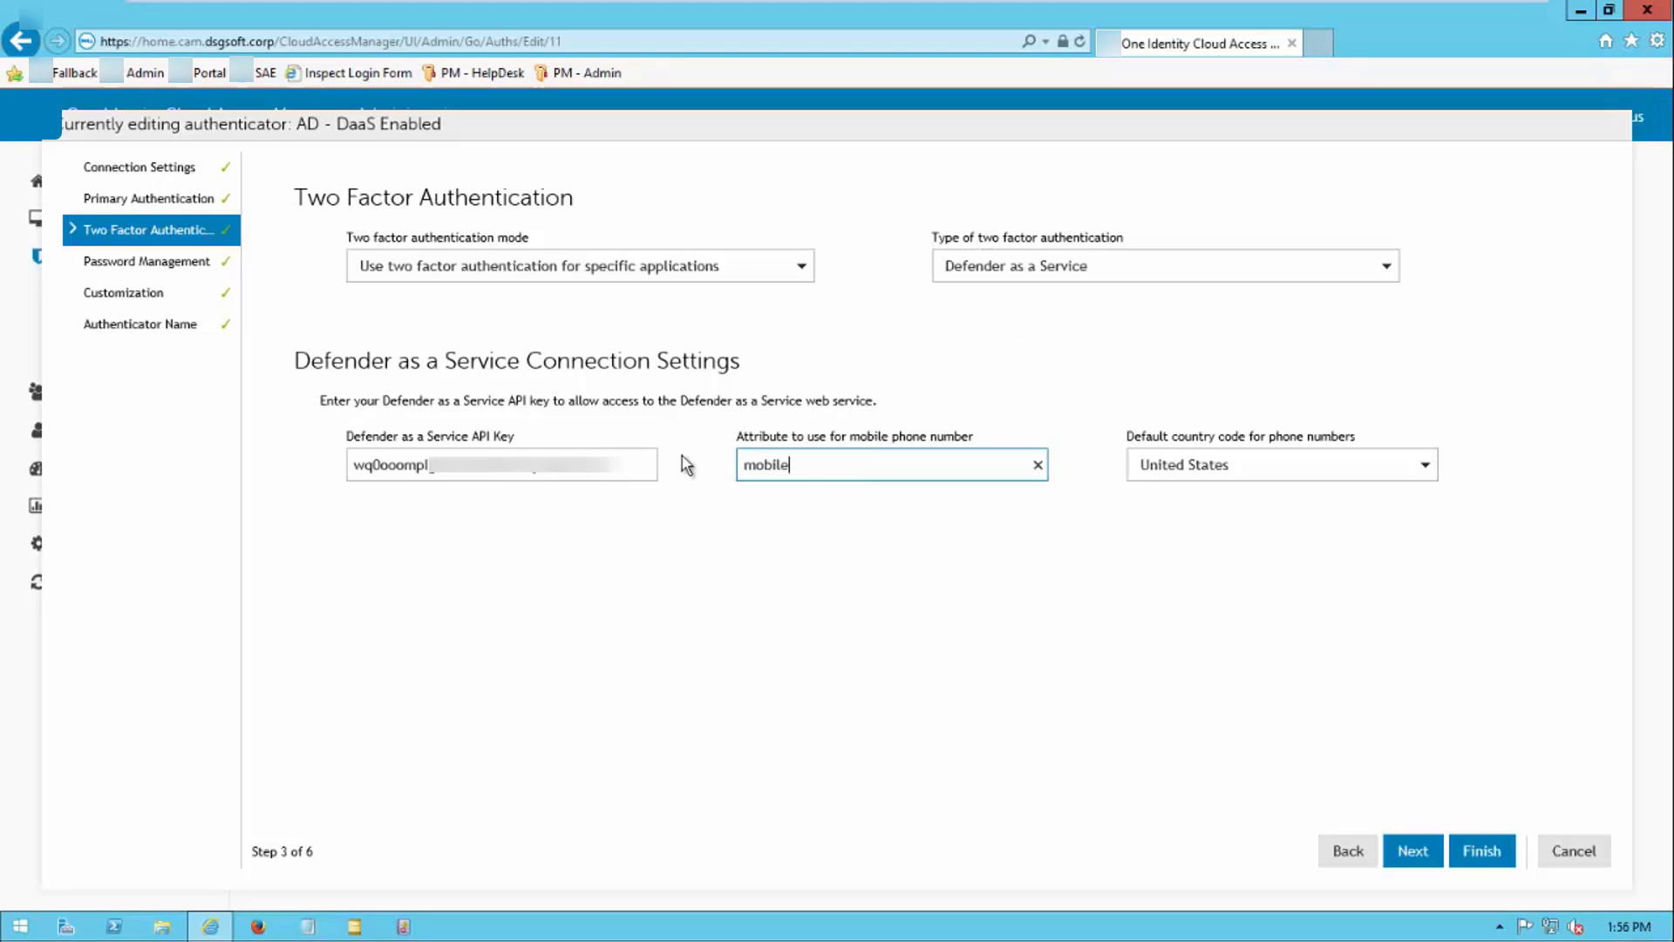
pyautogui.hotkey('ctrl', 'a')
pyautogui.click(1492, 852)
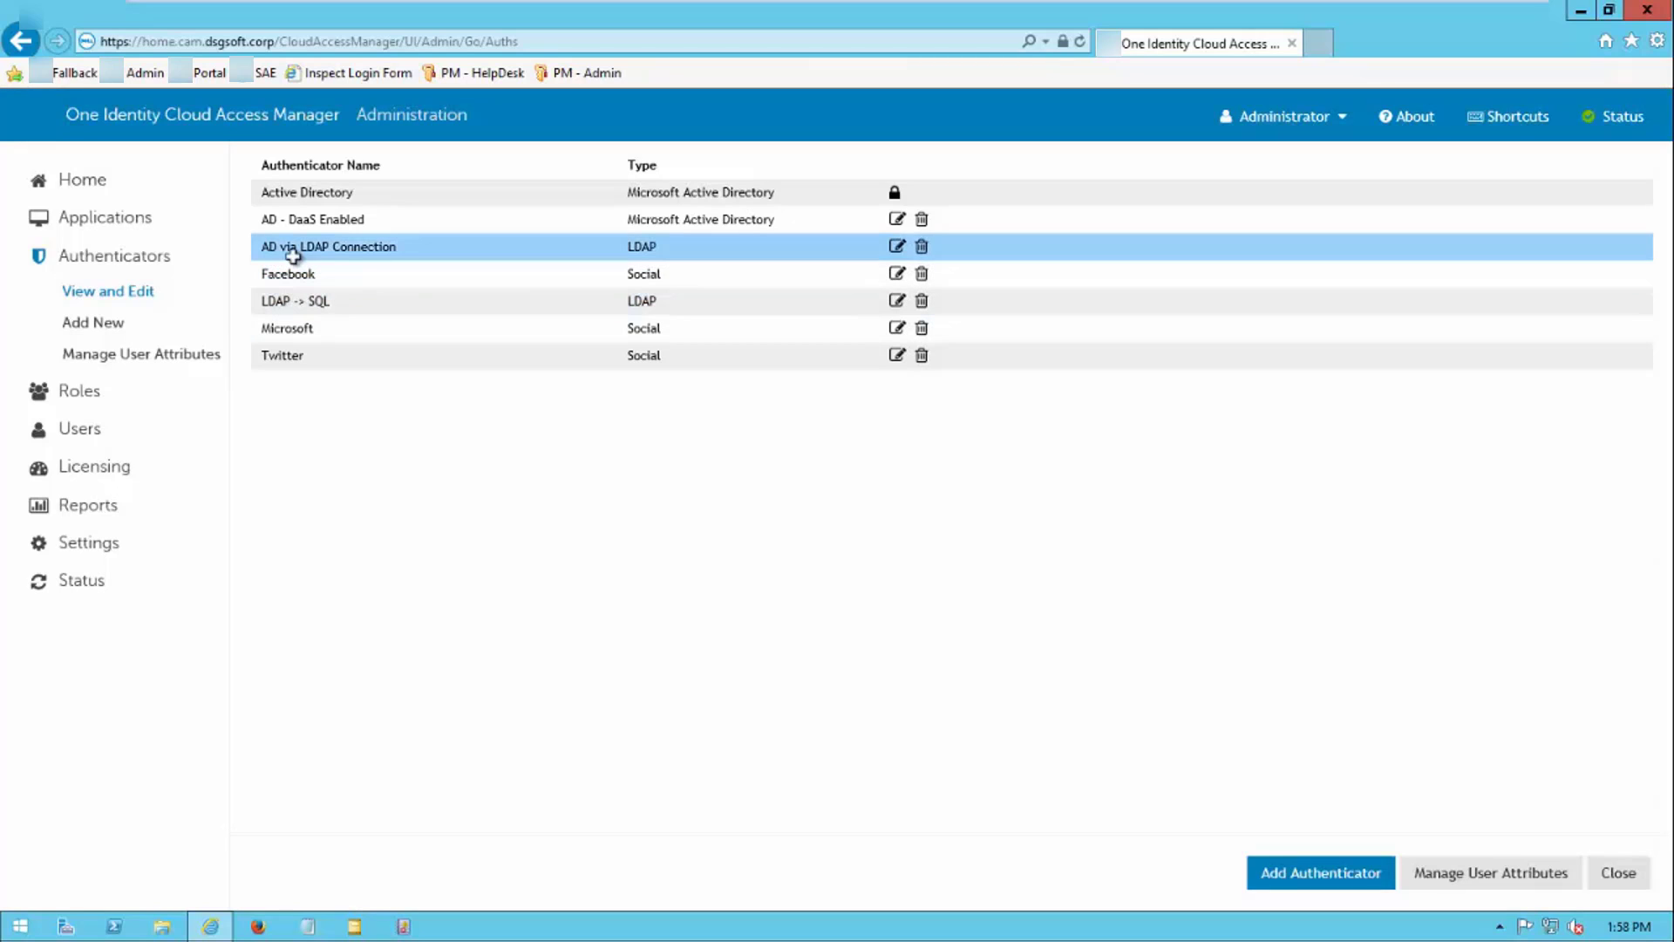
pyautogui.click(897, 247)
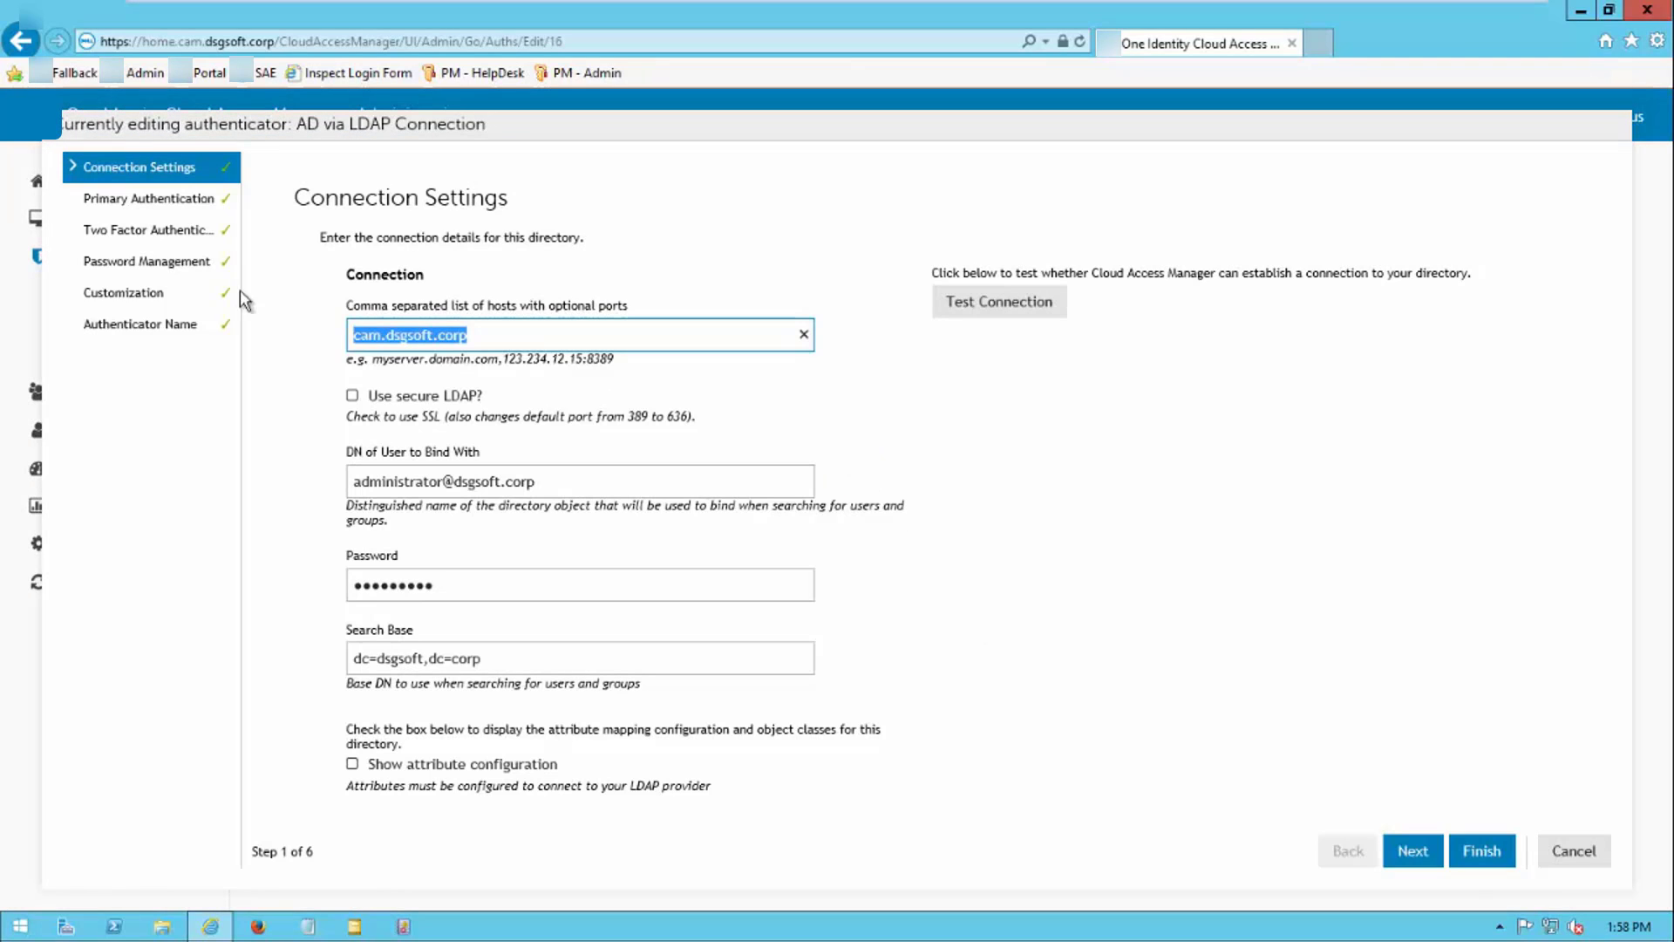
pyautogui.click(182, 232)
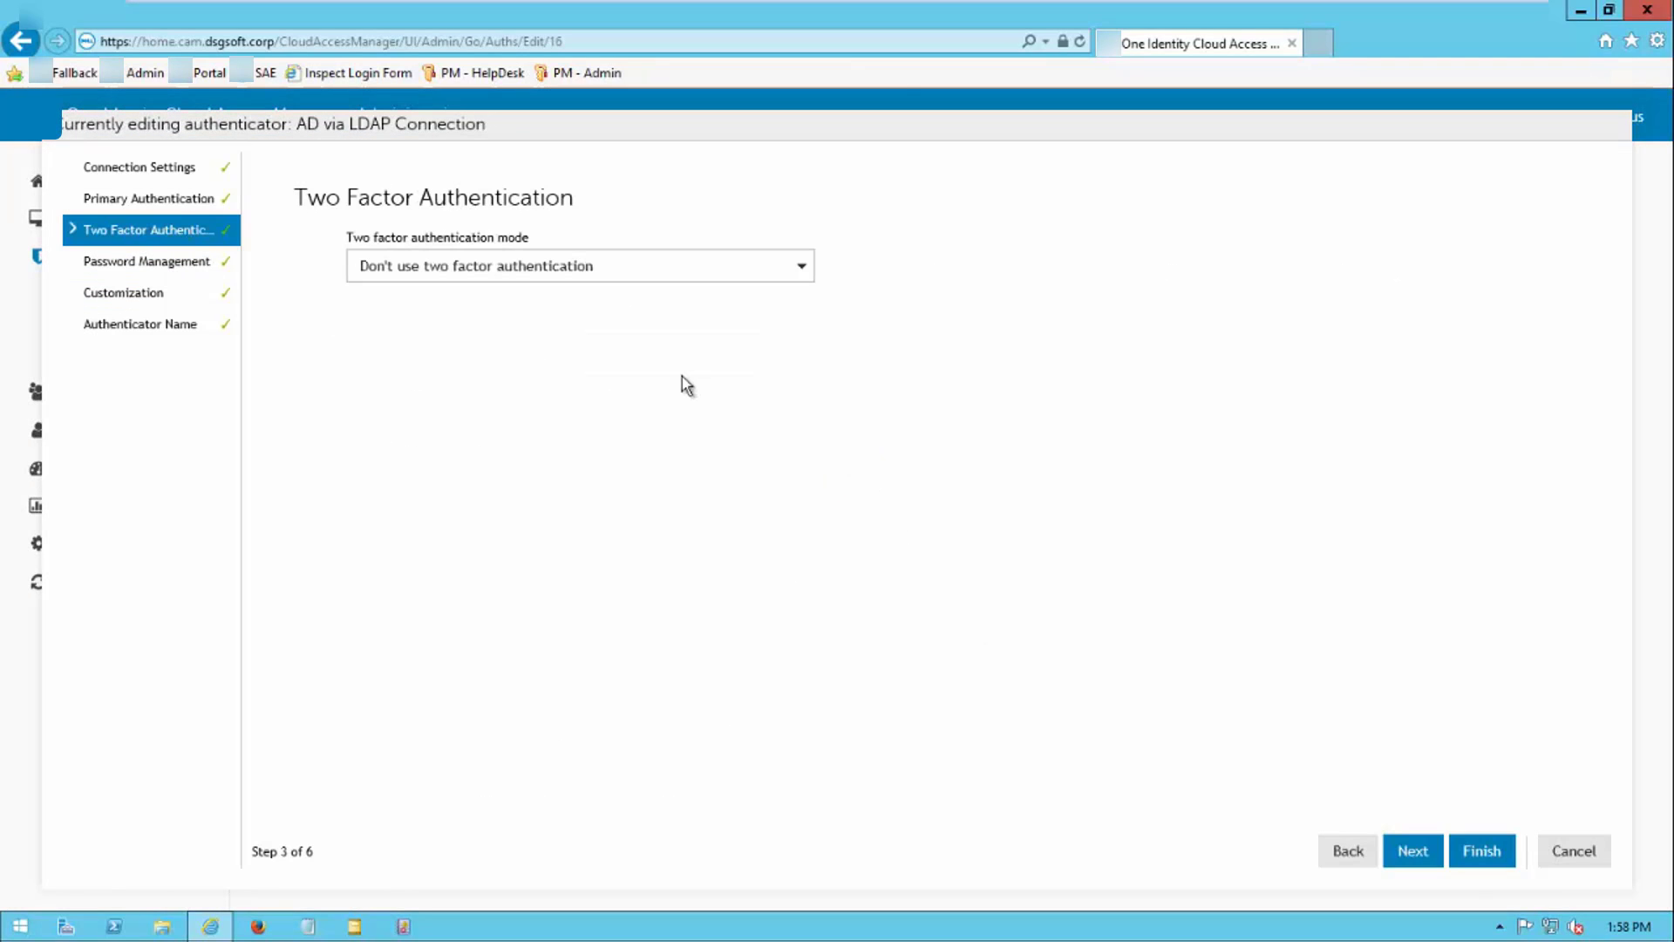
pyautogui.click(800, 272)
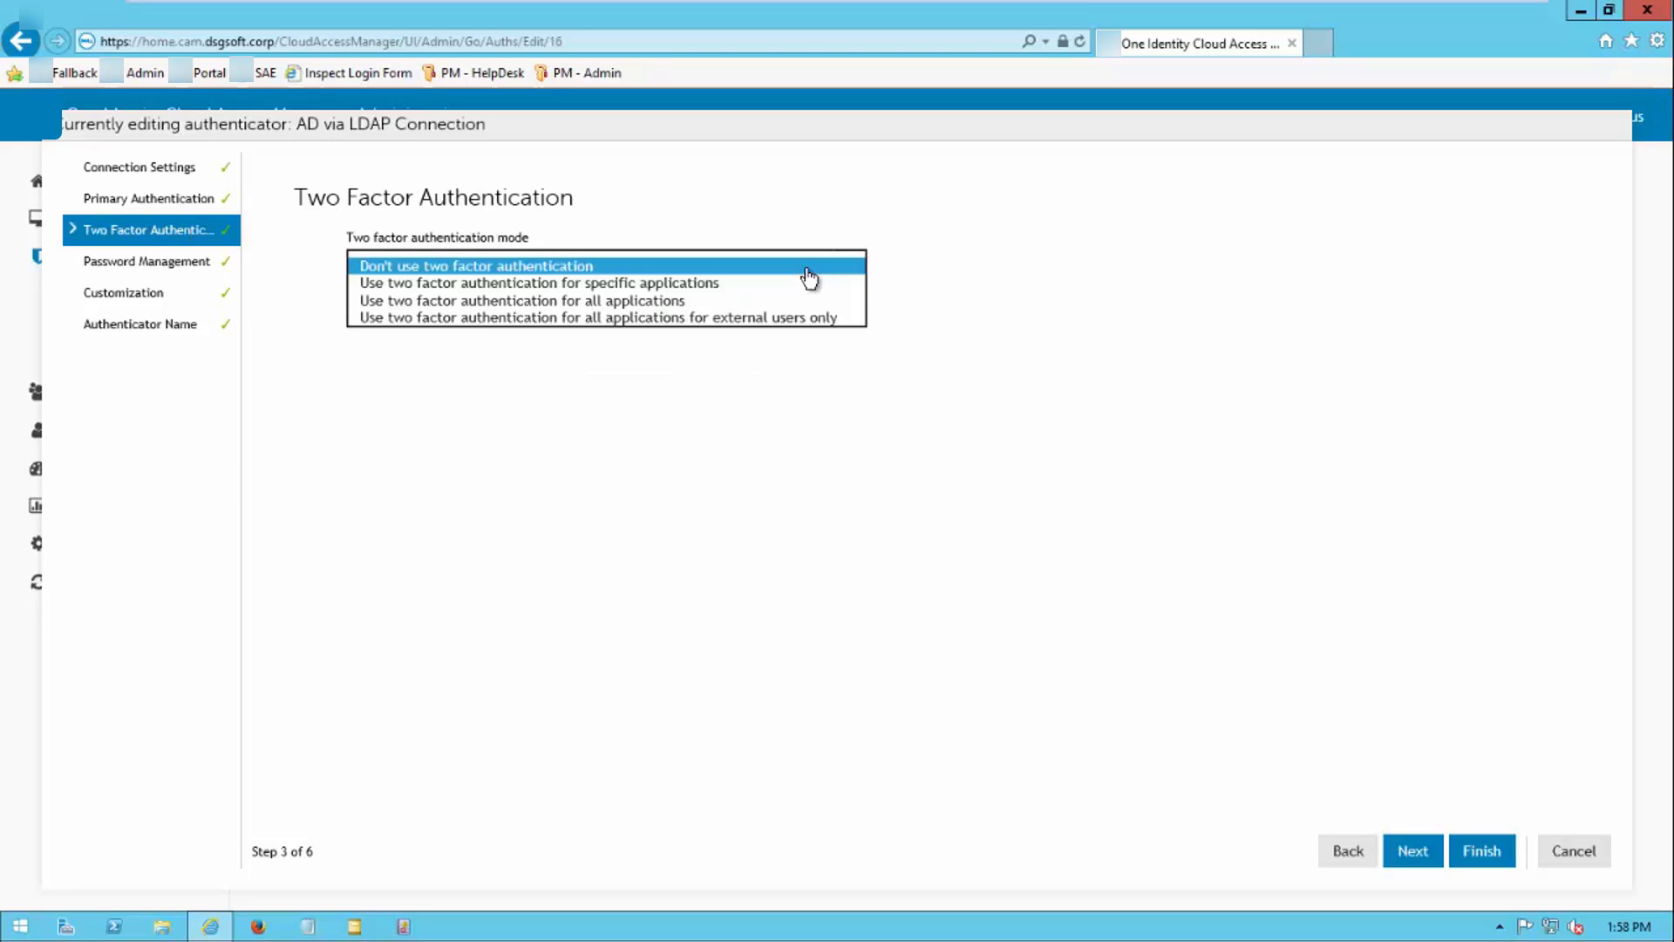
pyautogui.click(715, 301)
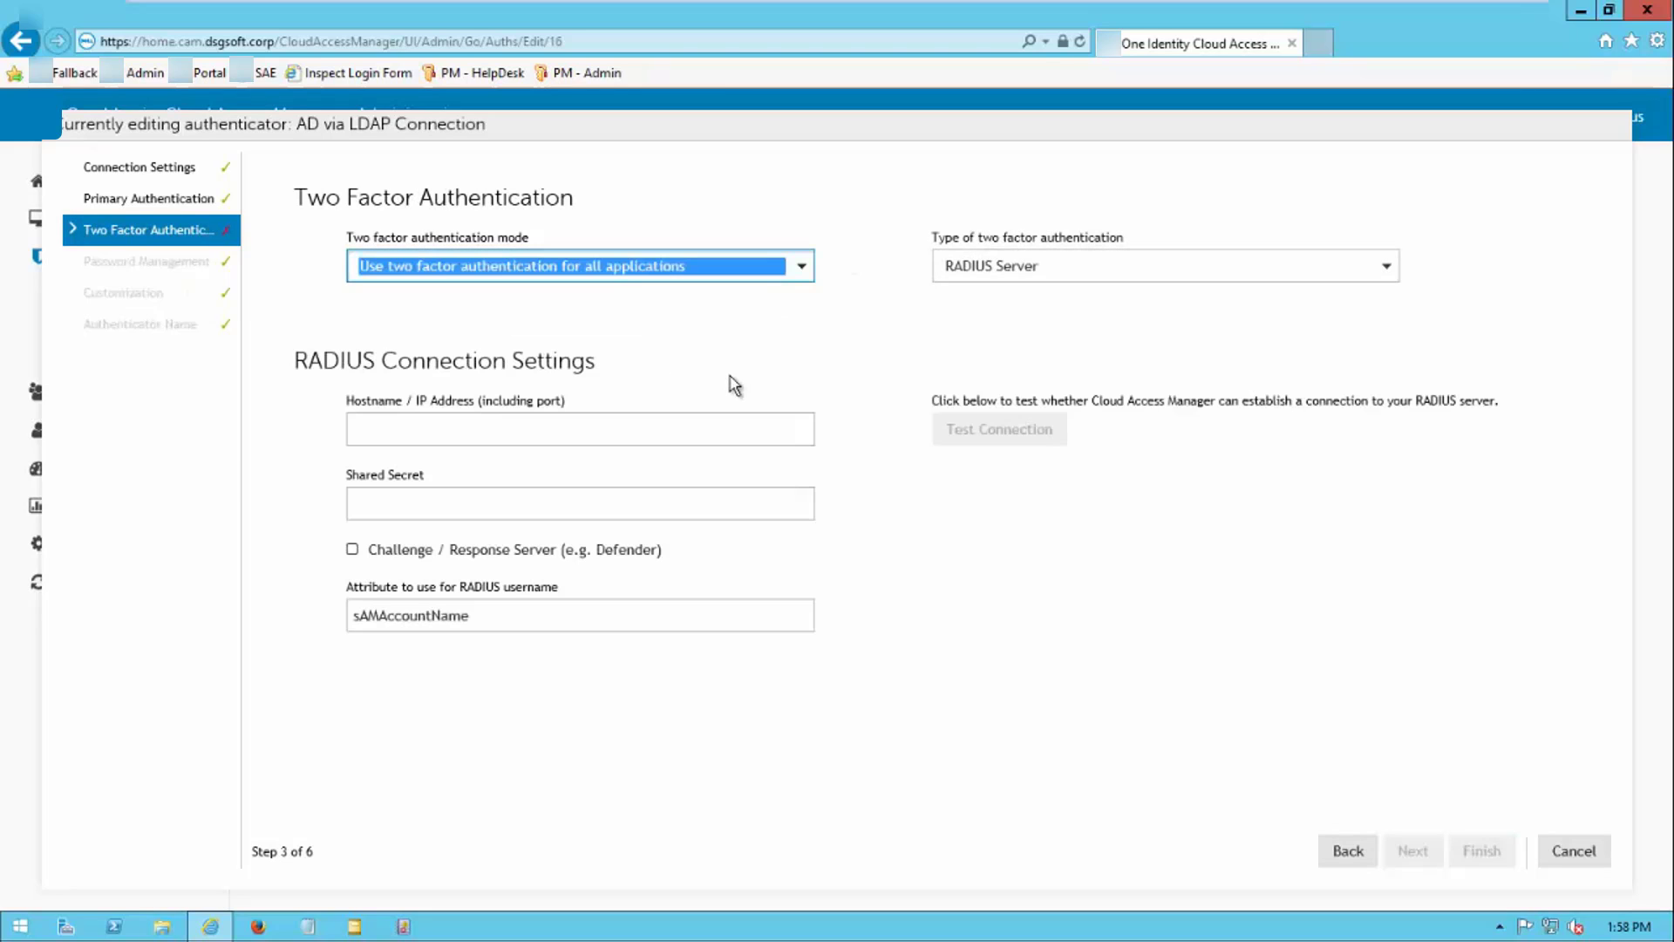
pyautogui.click(987, 269)
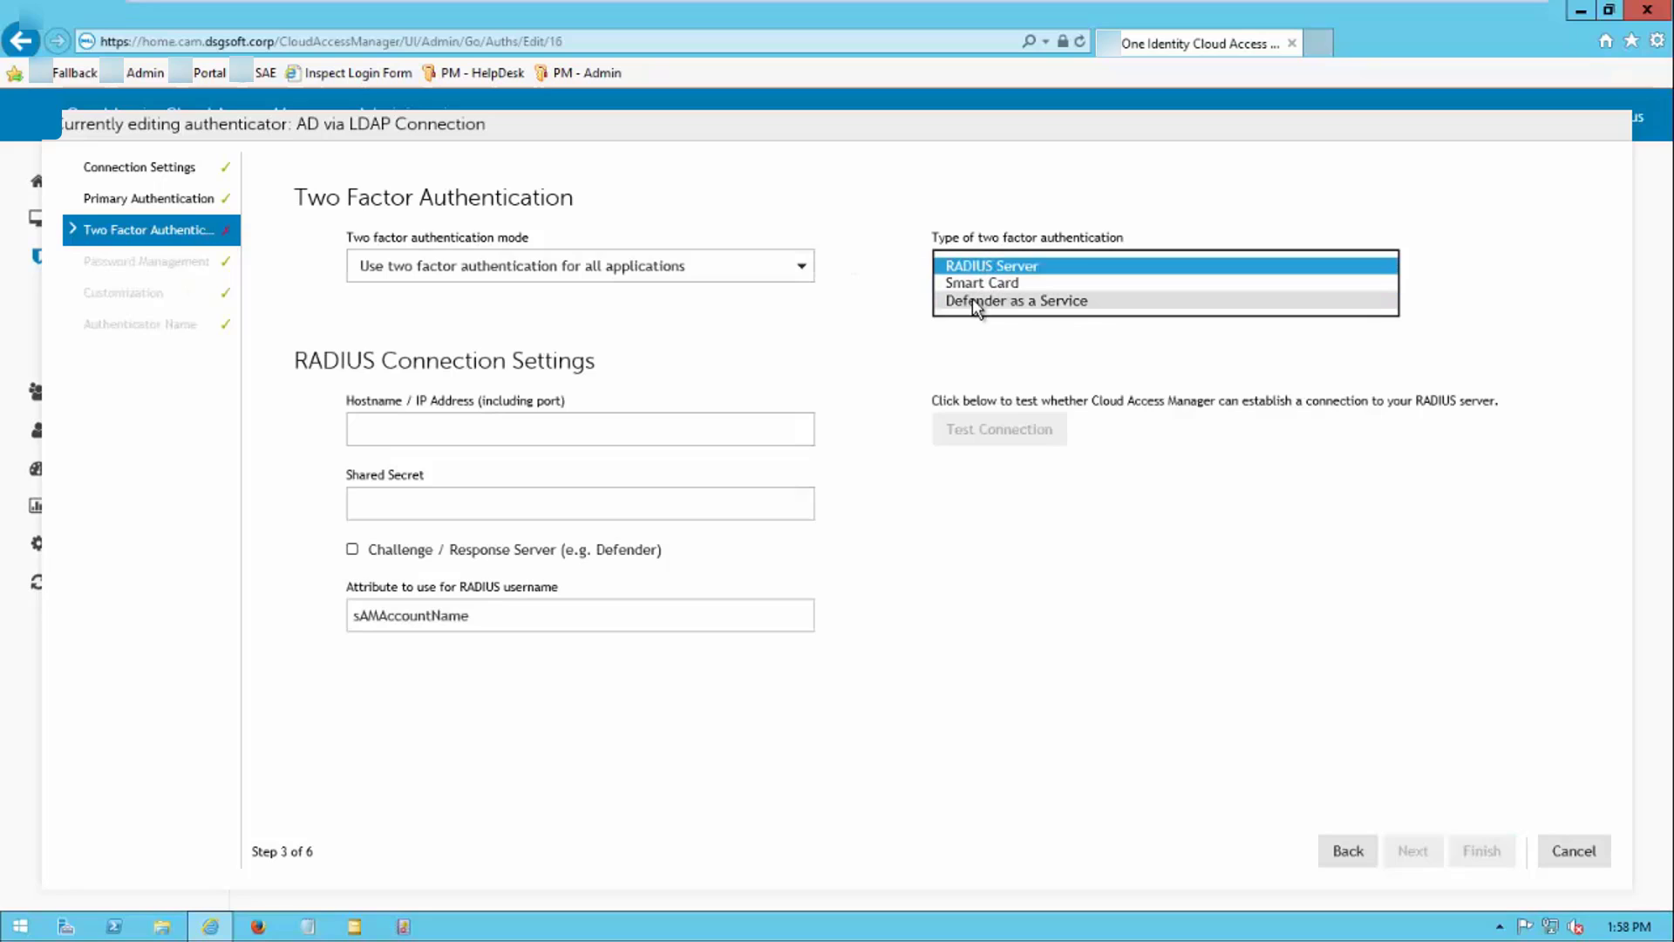
pyautogui.click(971, 298)
pyautogui.click(504, 457)
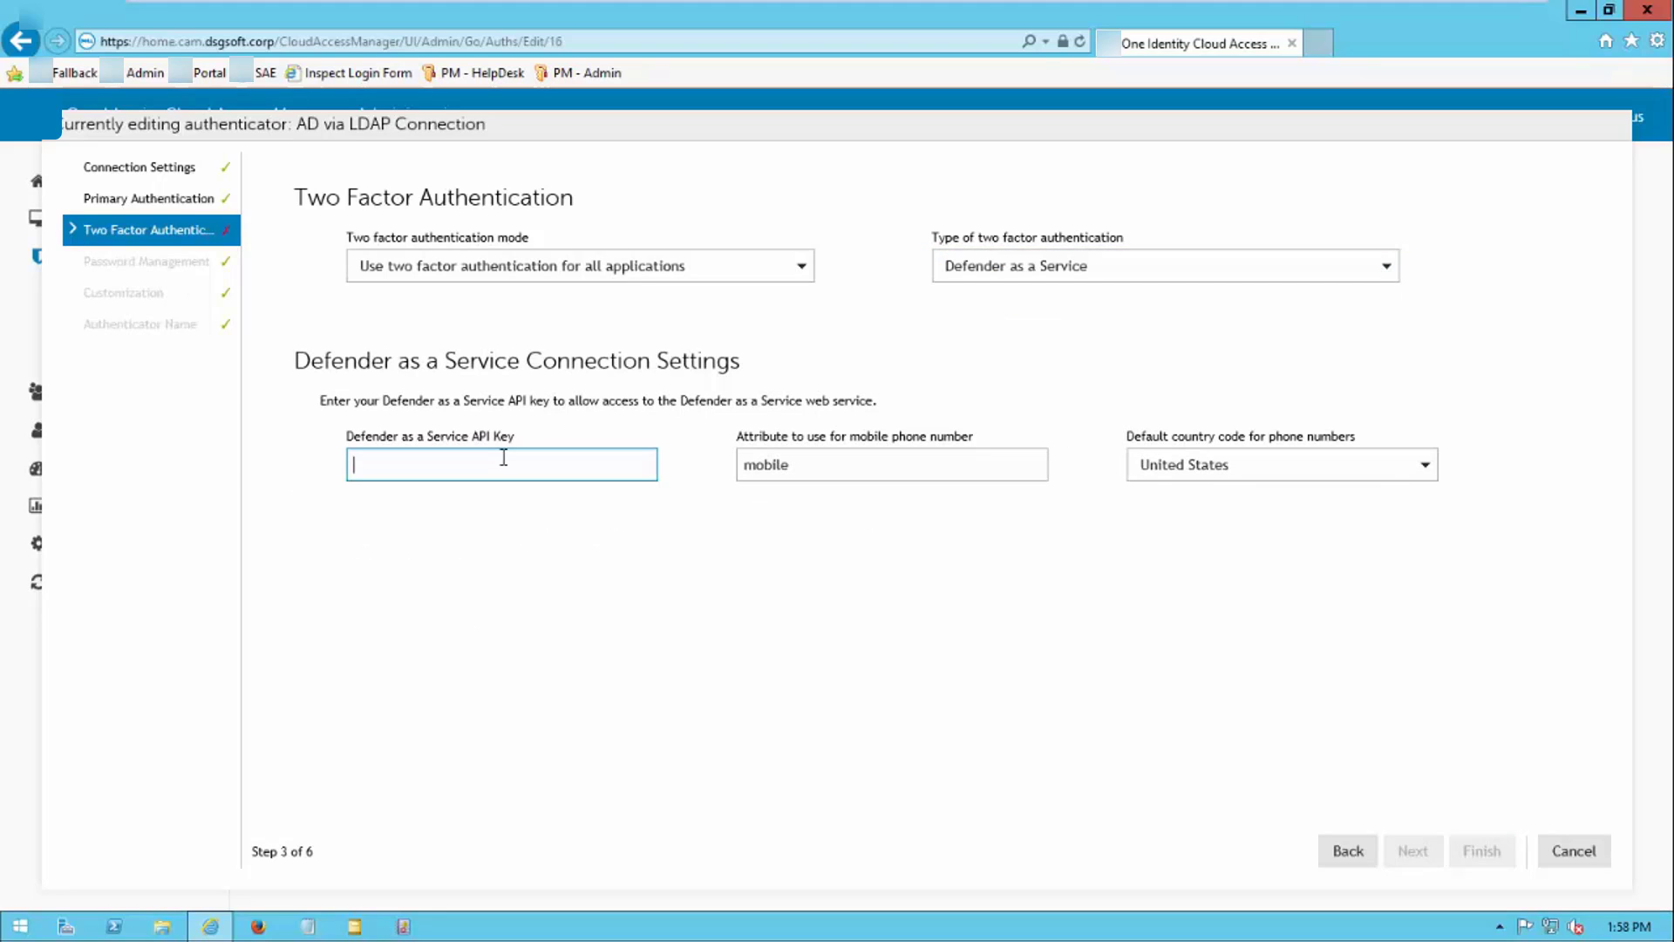
pyautogui.click(809, 470)
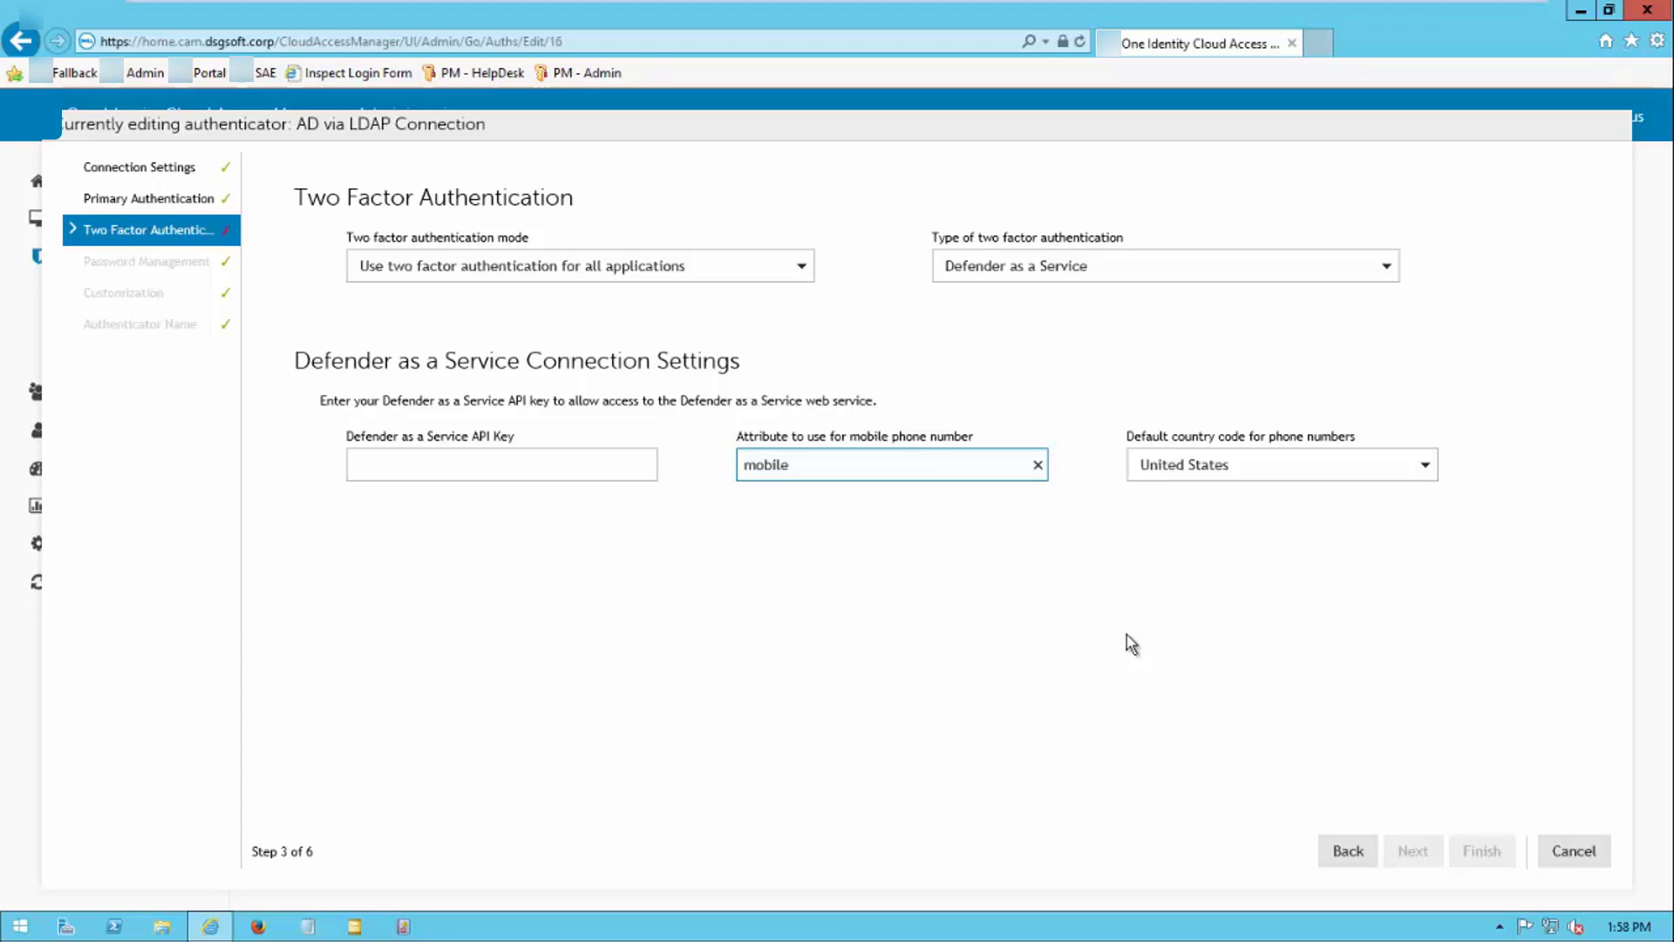
pyautogui.click(804, 268)
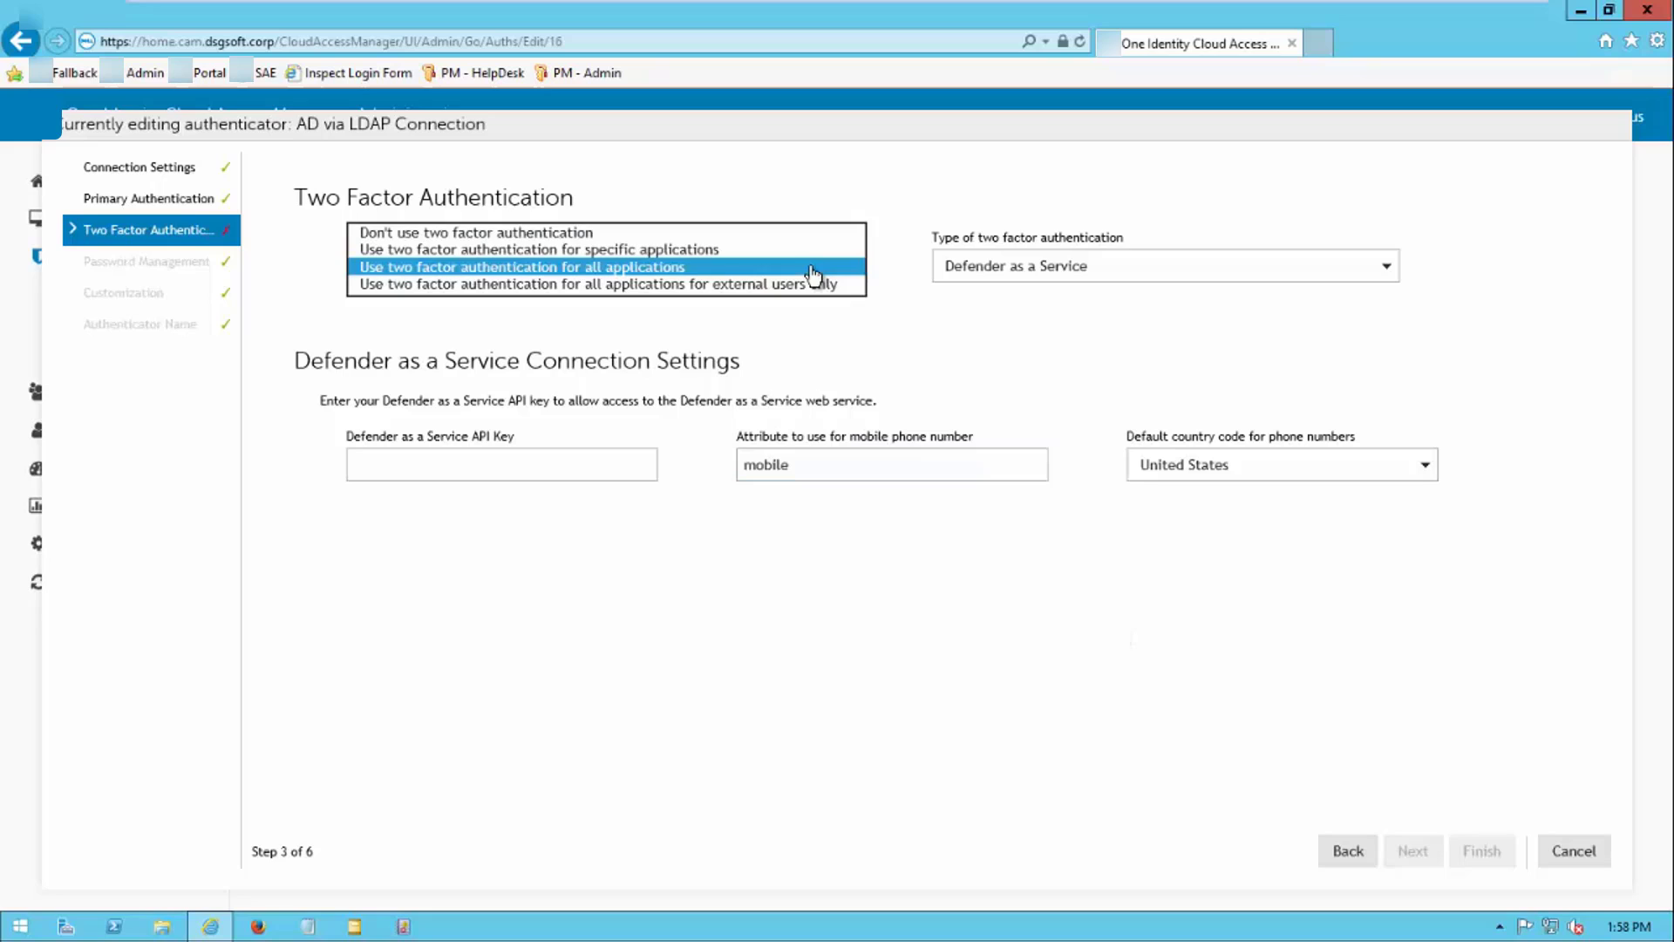
pyautogui.click(655, 251)
pyautogui.click(1568, 848)
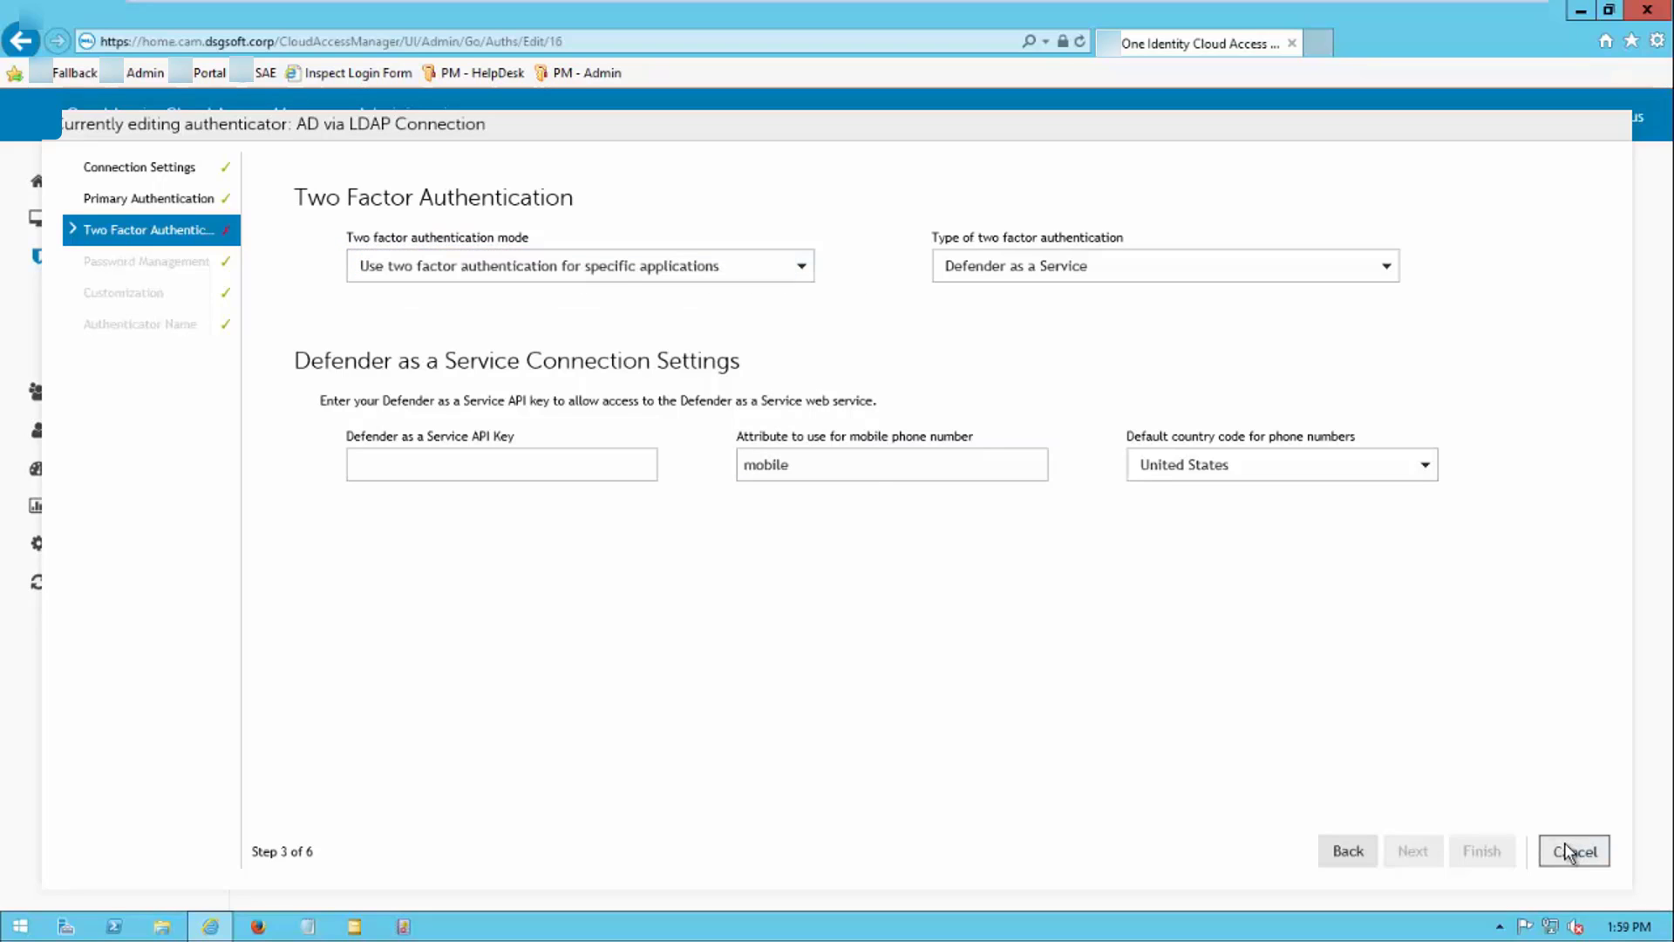
# Discard the authenticator changes and set Form Fill to 'All users of this application require two factor authentication'
pyautogui.click(879, 546)
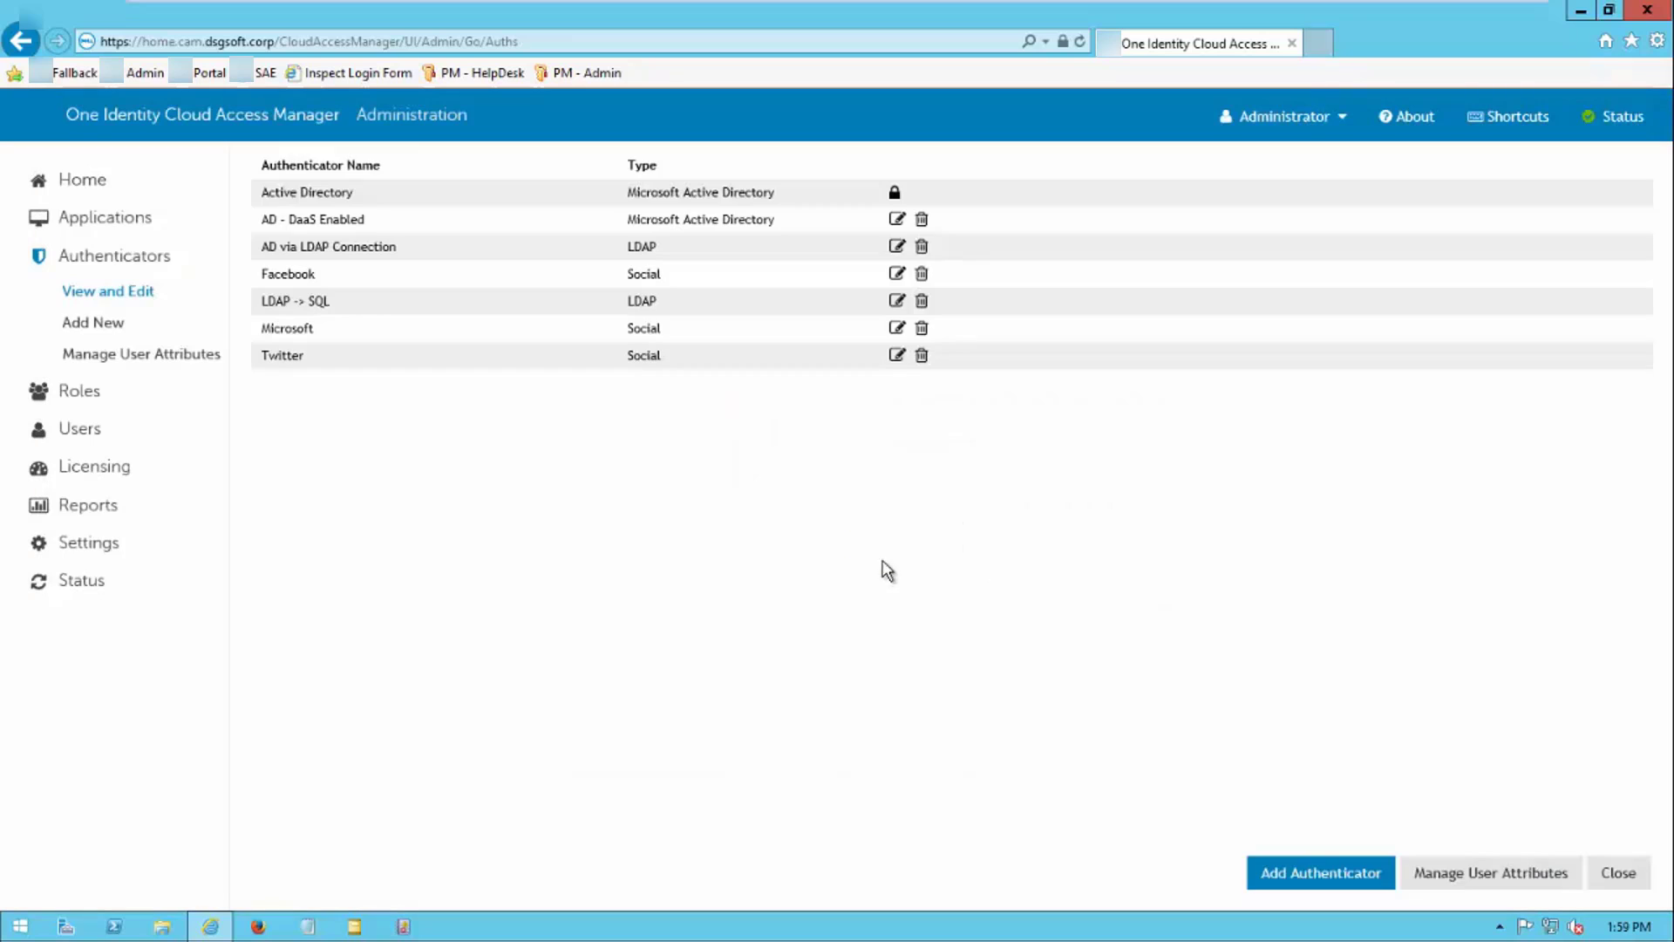
pyautogui.click(103, 220)
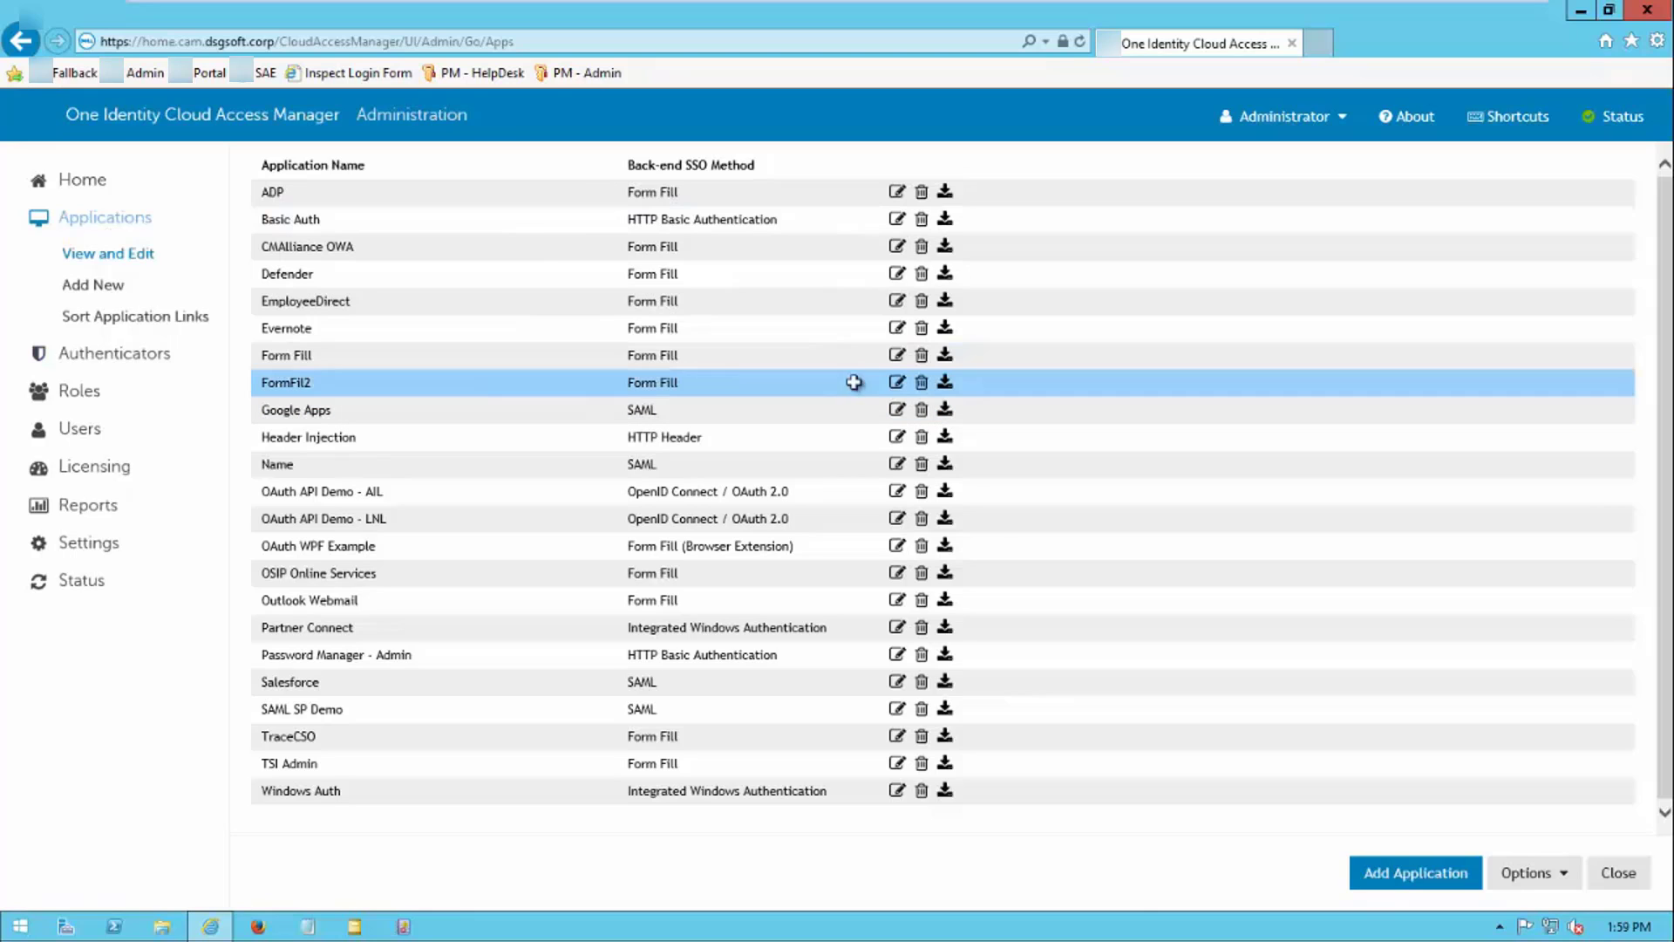
pyautogui.click(896, 355)
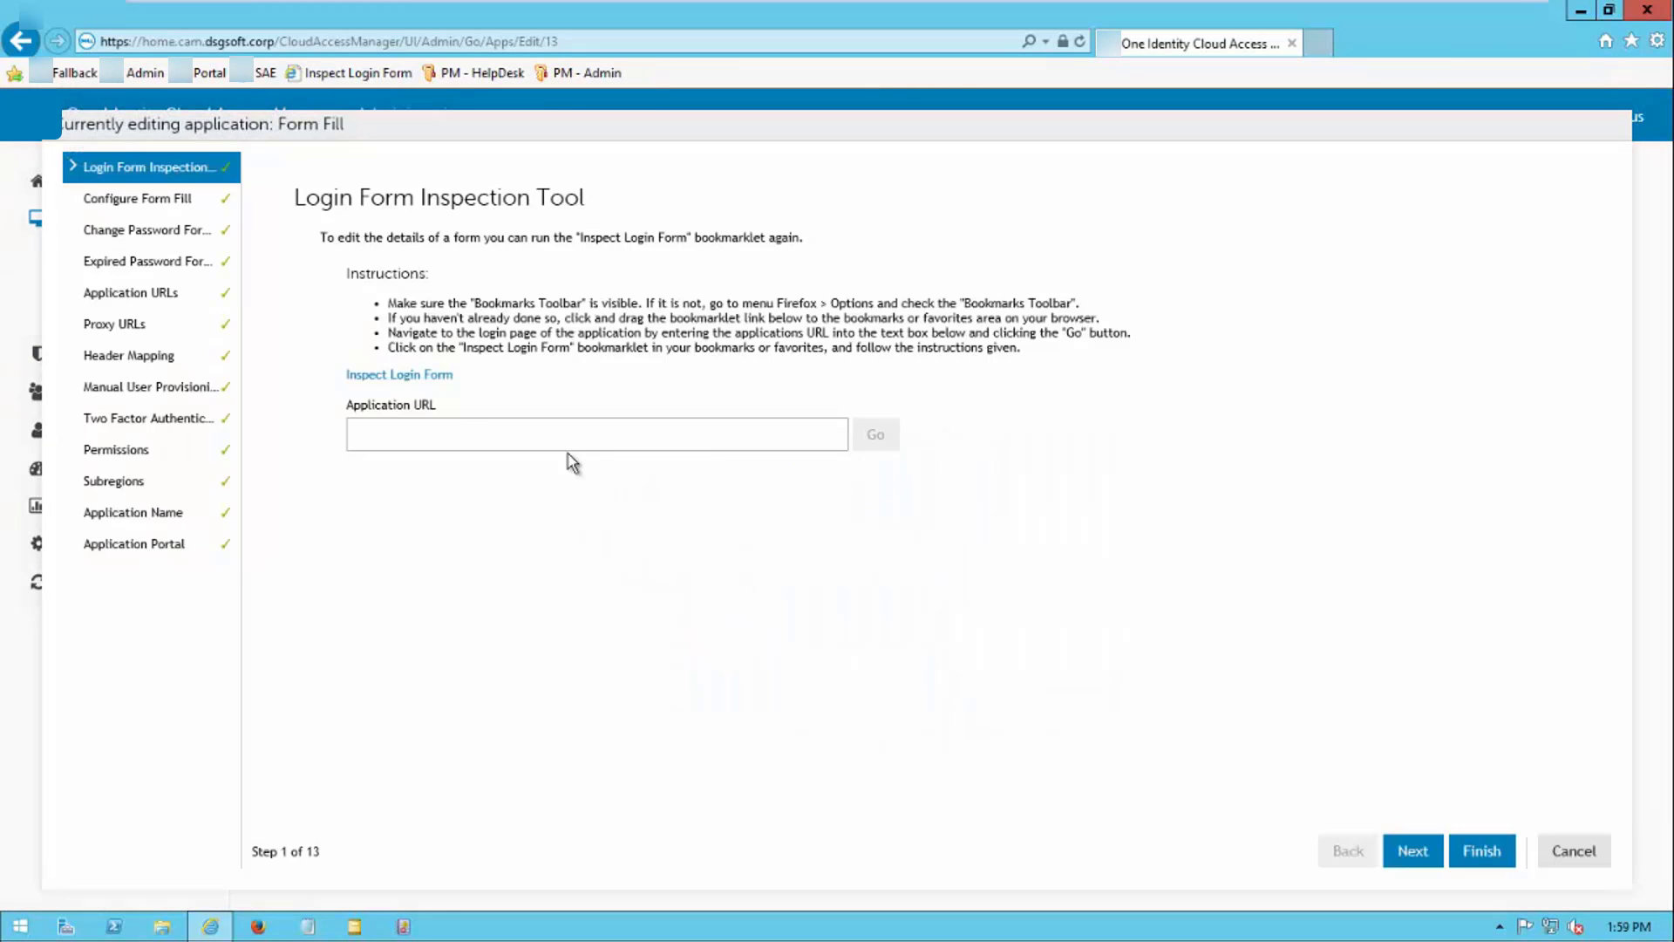
pyautogui.click(143, 419)
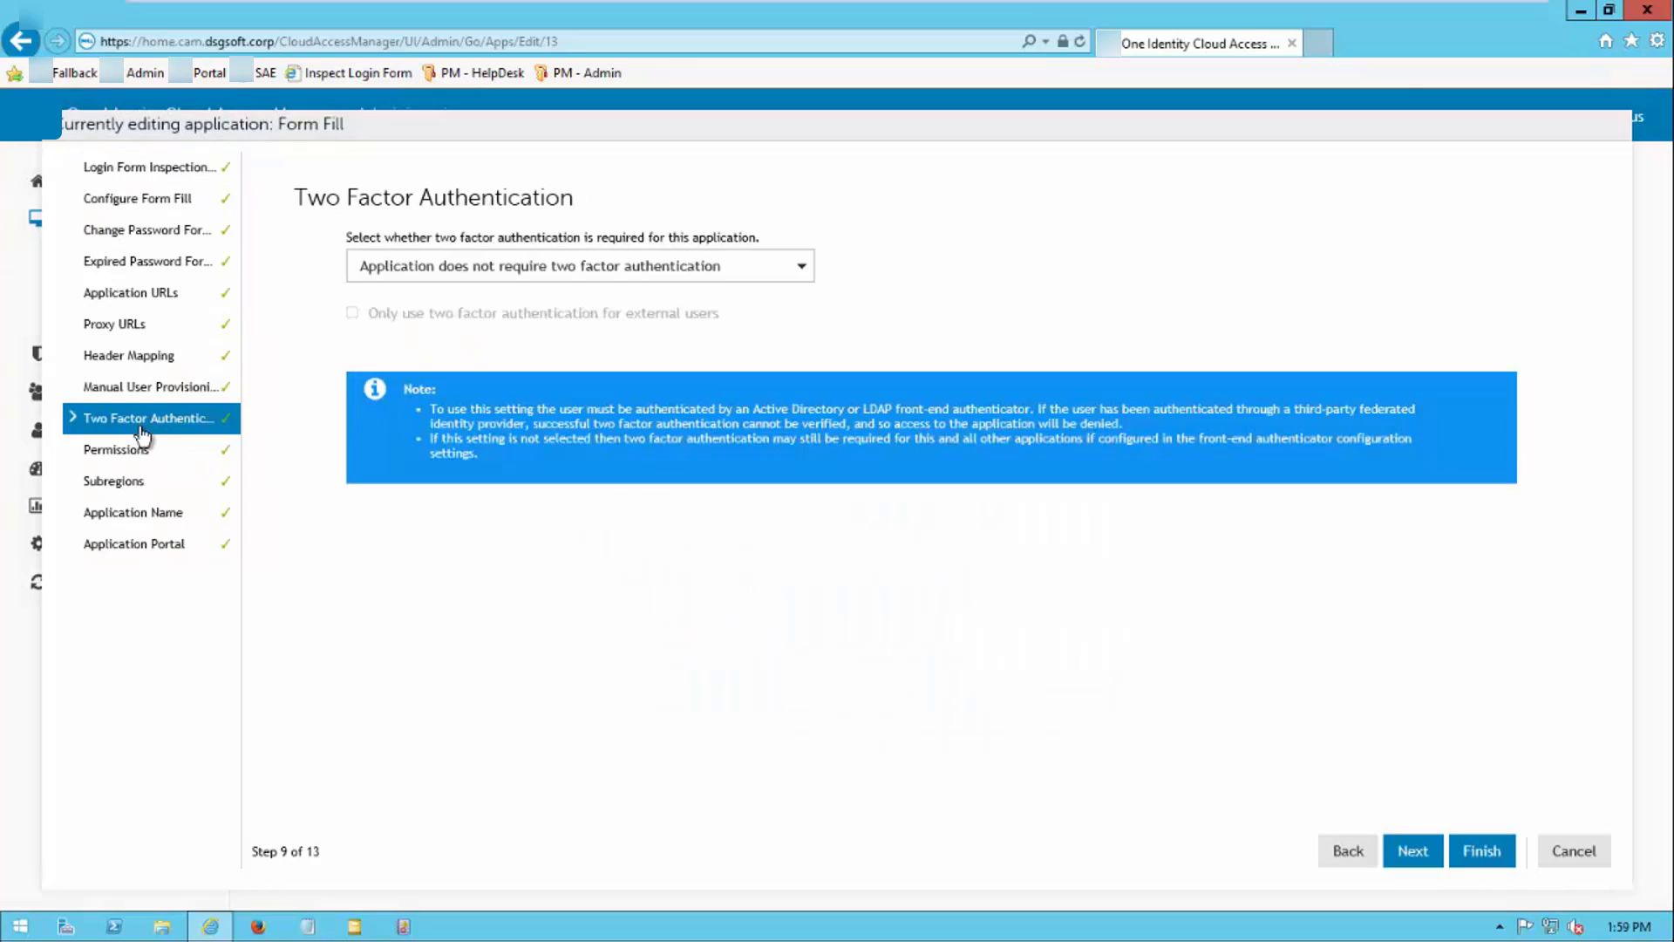
pyautogui.click(452, 279)
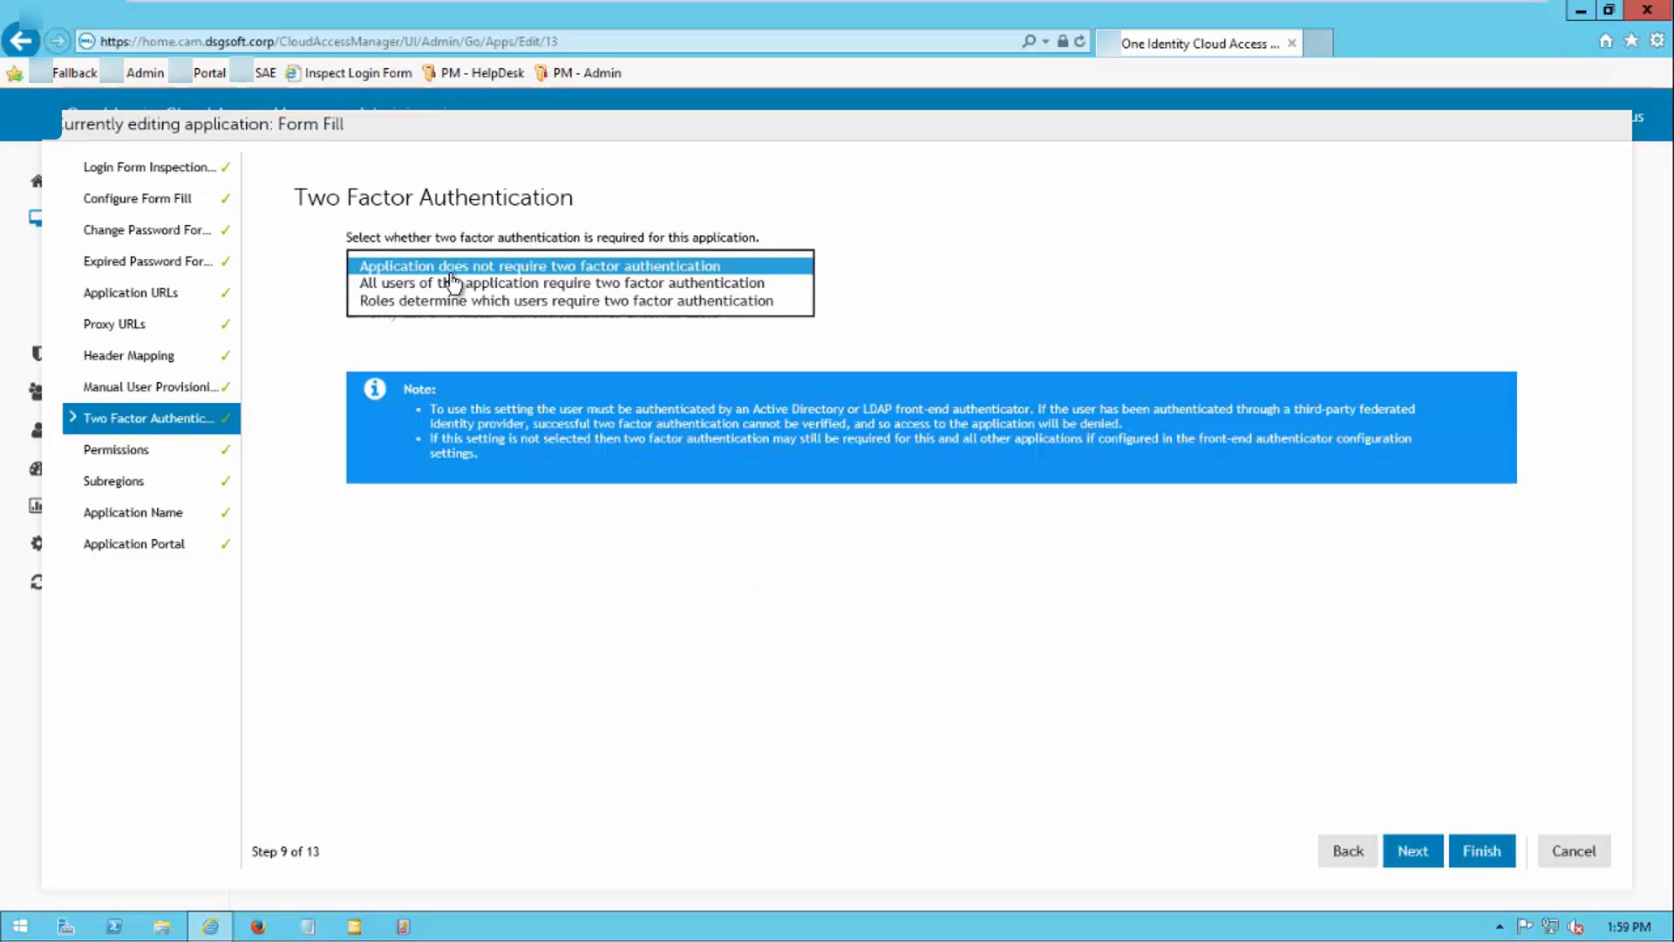
pyautogui.click(458, 286)
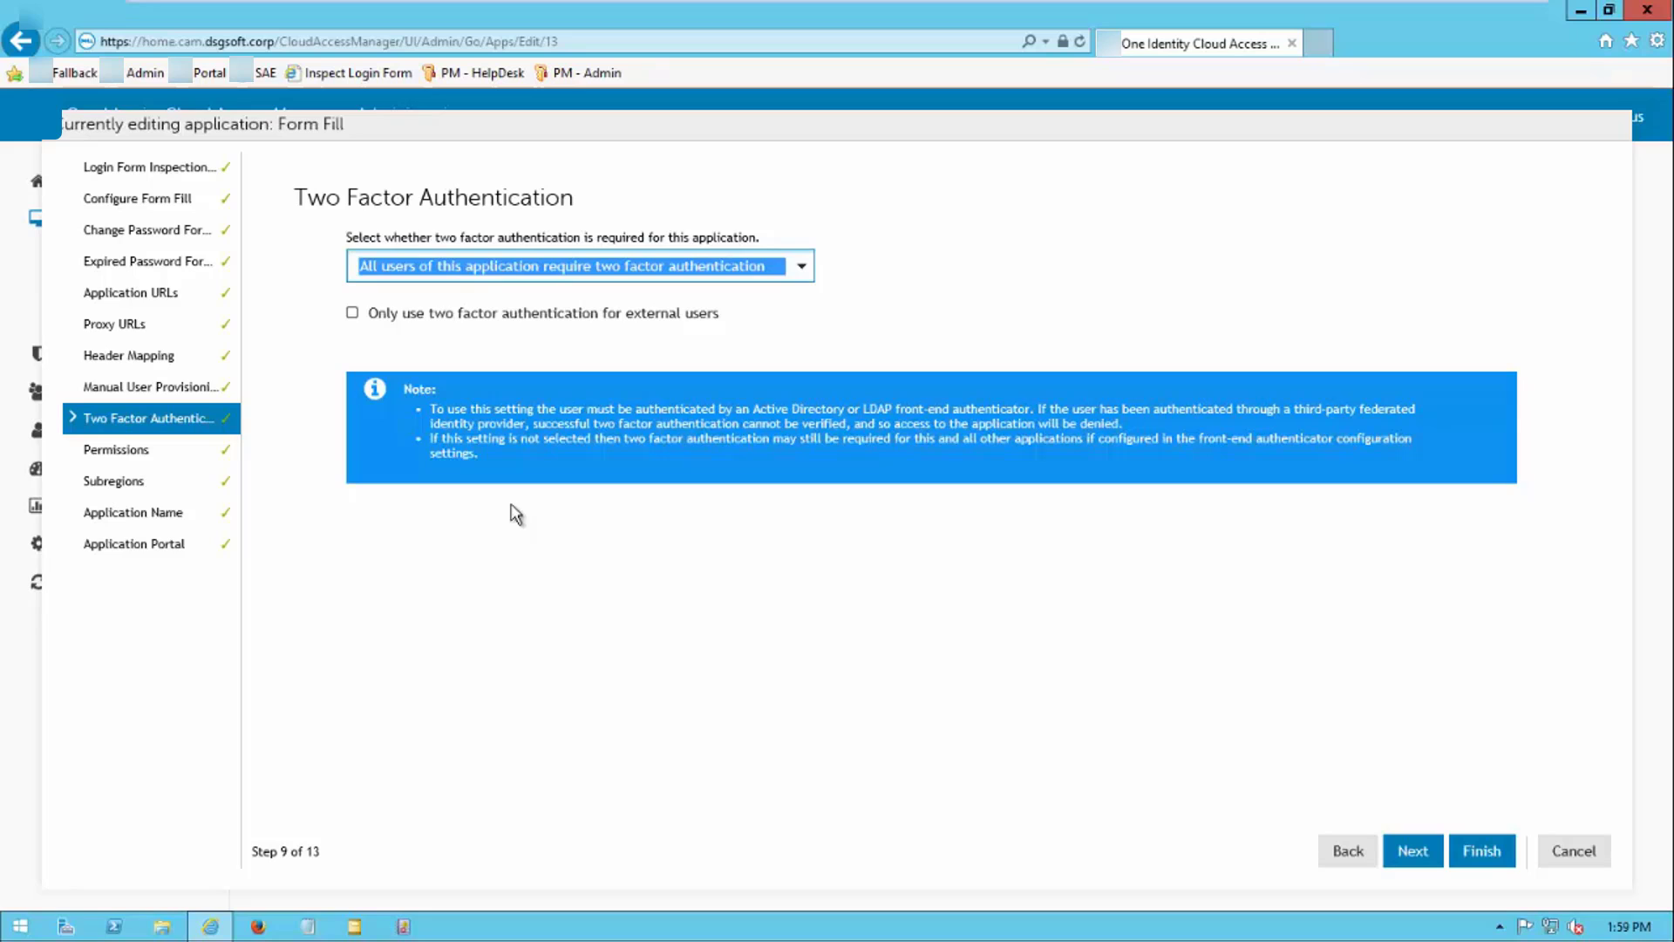
# Open the Defender as a Service settings at the Token UI tab
pyautogui.moveTo(1526, 1)
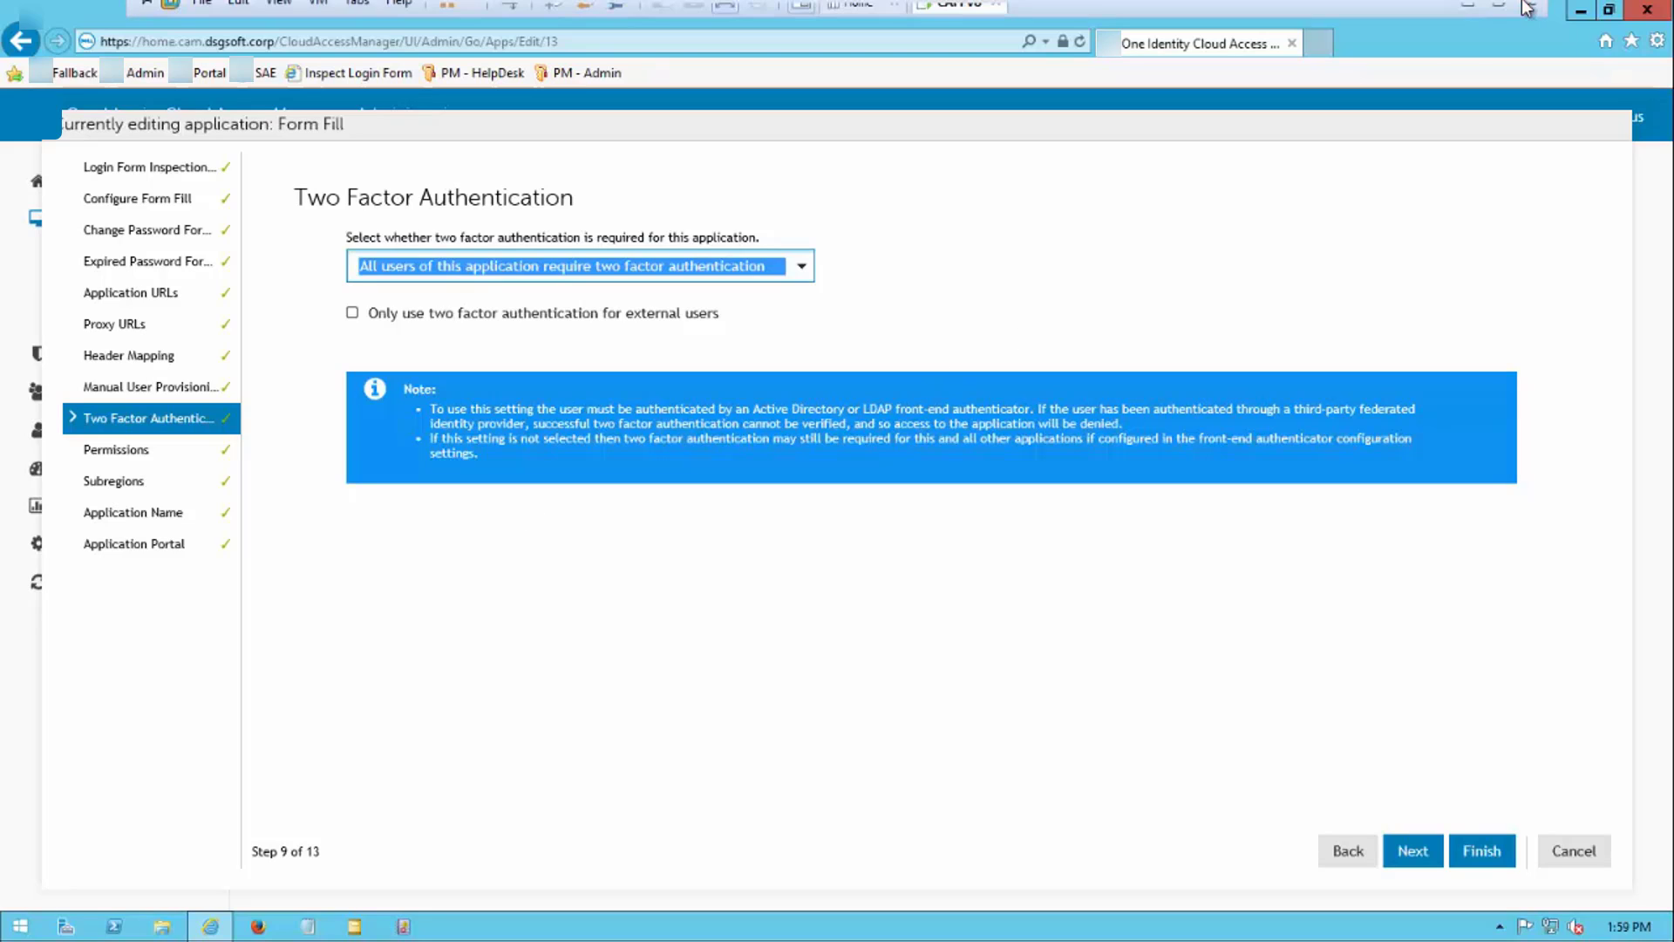
pyautogui.click(1473, 12)
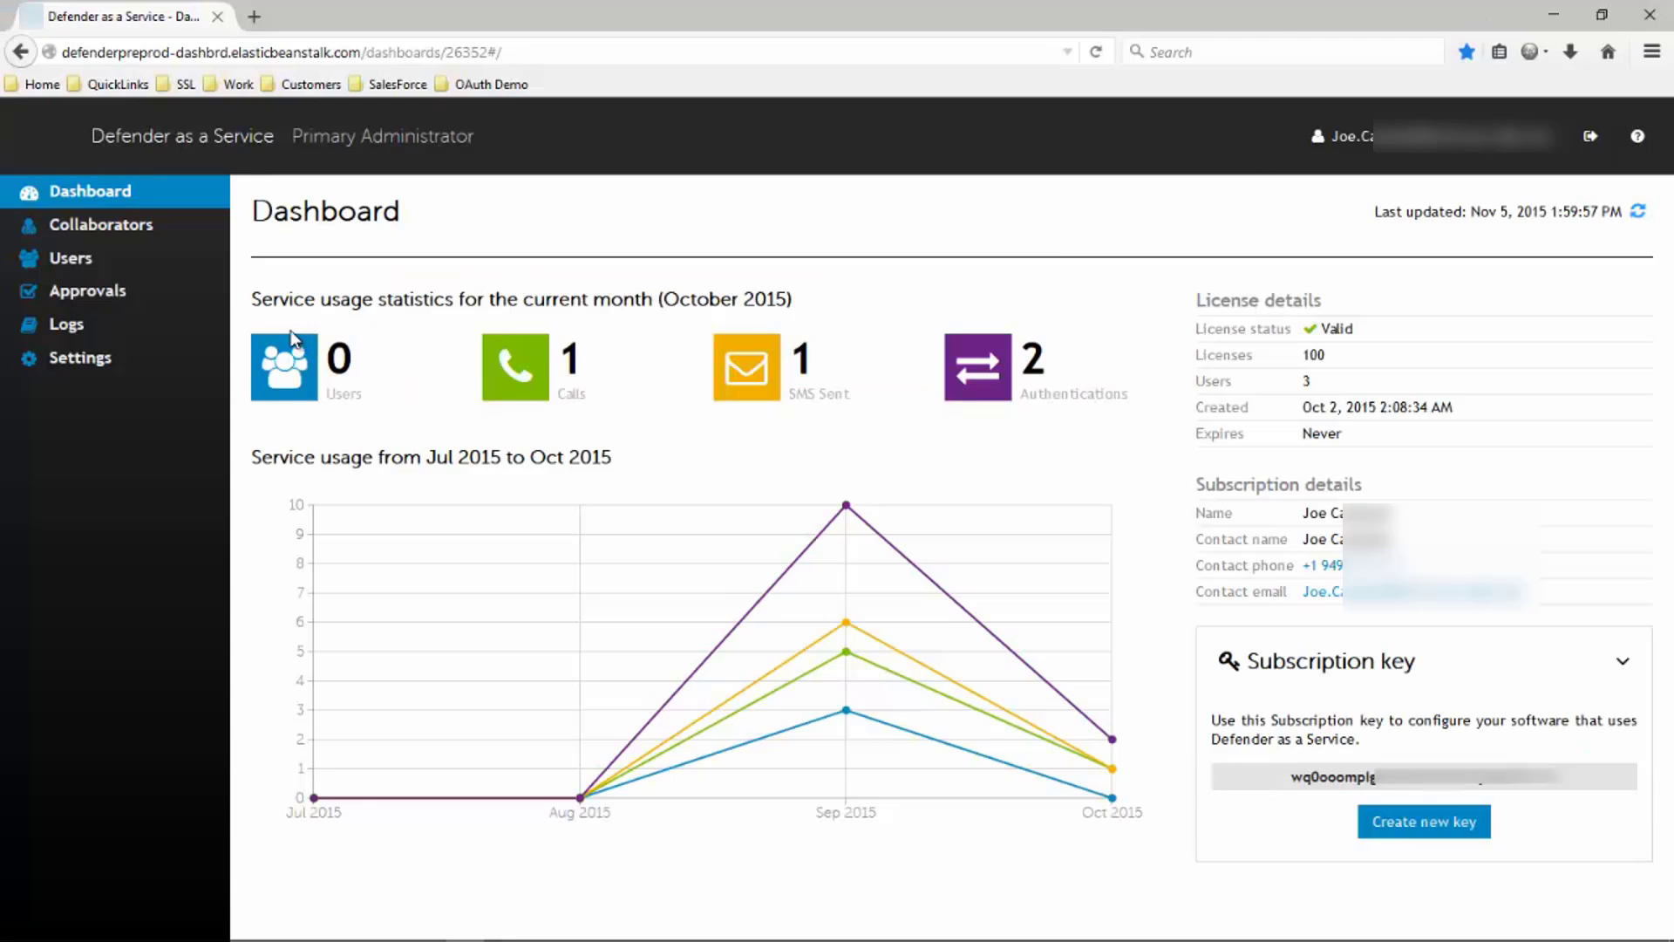
pyautogui.click(87, 357)
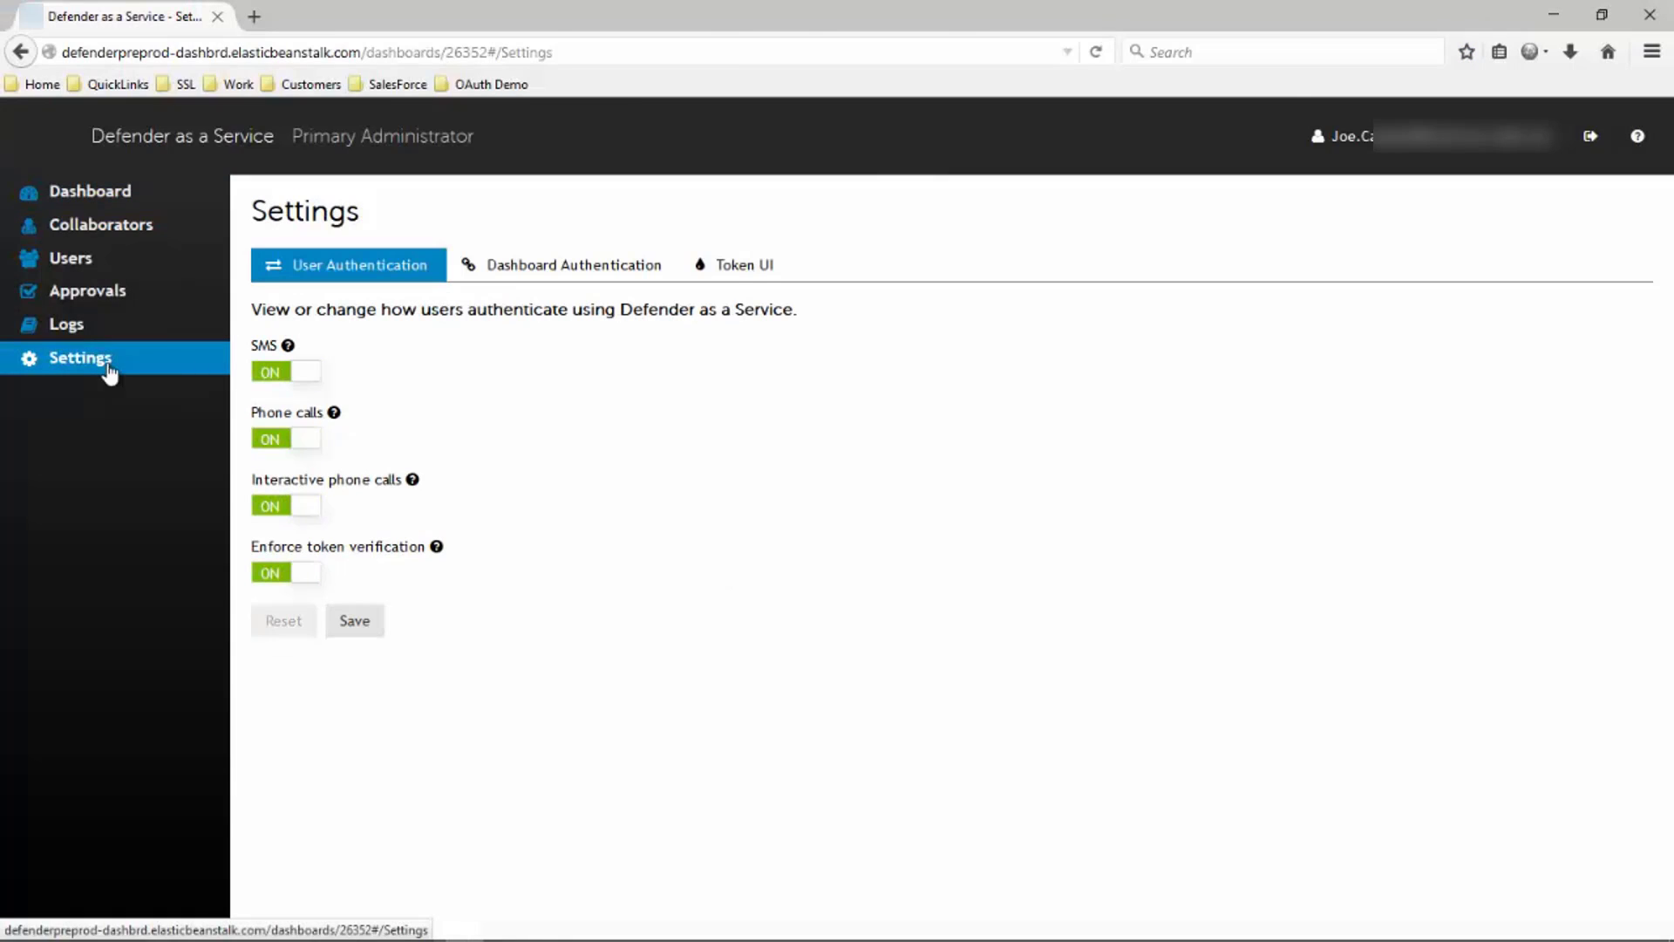
pyautogui.click(751, 266)
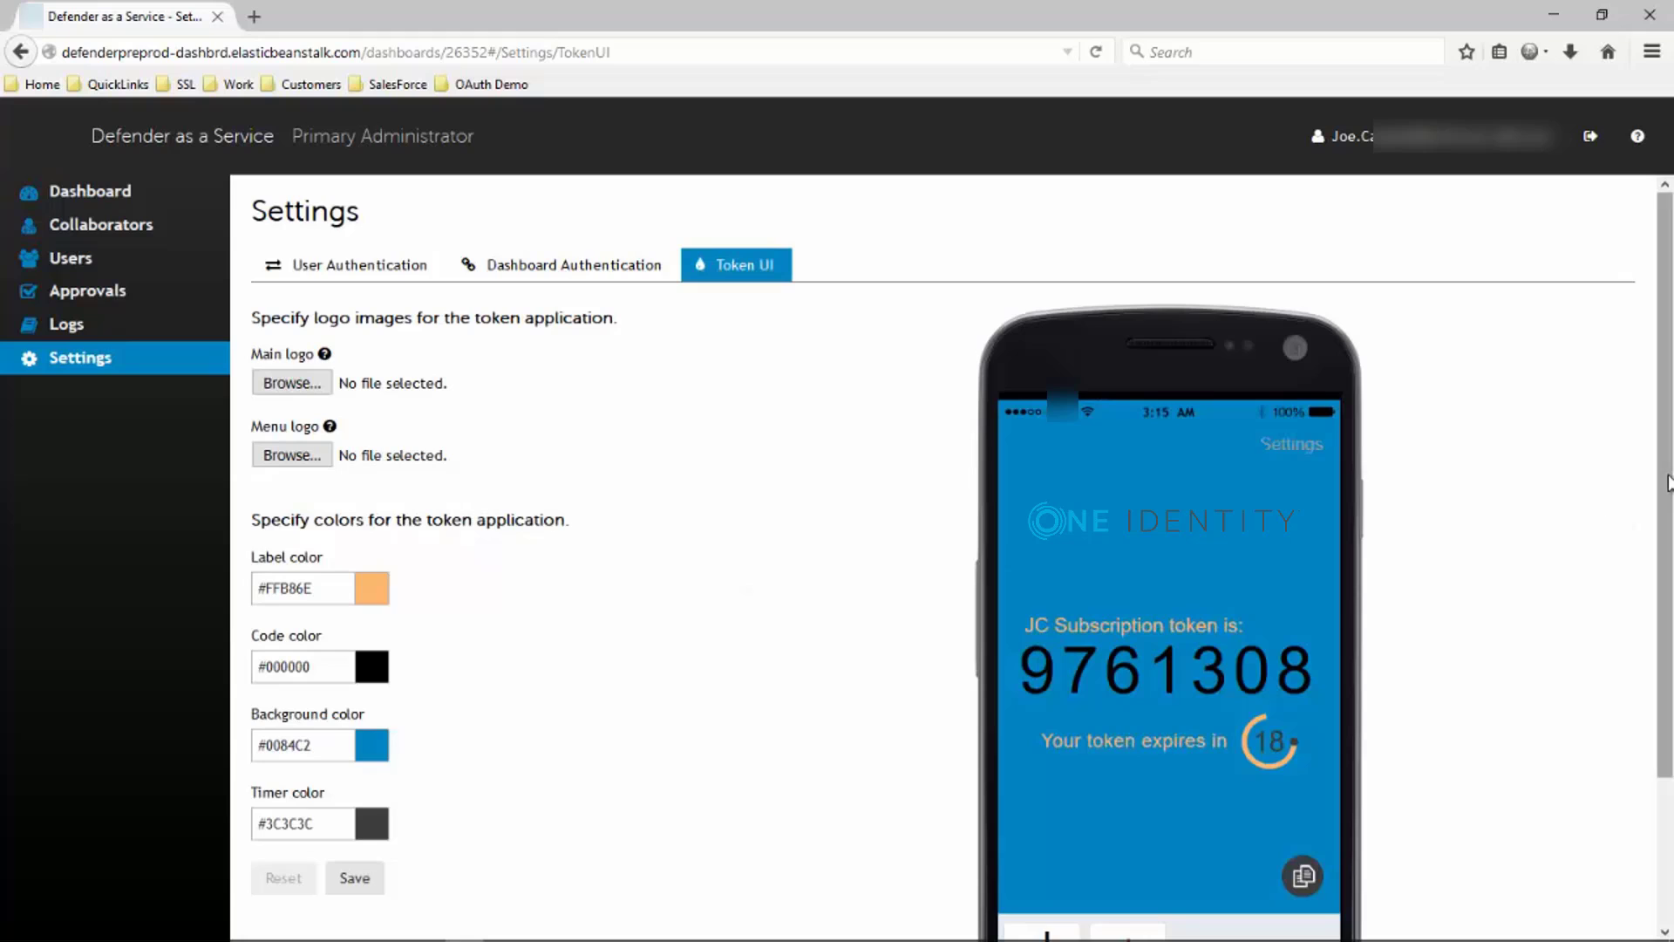
# Check the token background and code colour pickers, then save the Token UI settings
pyautogui.scroll(-1, 1667, 527)
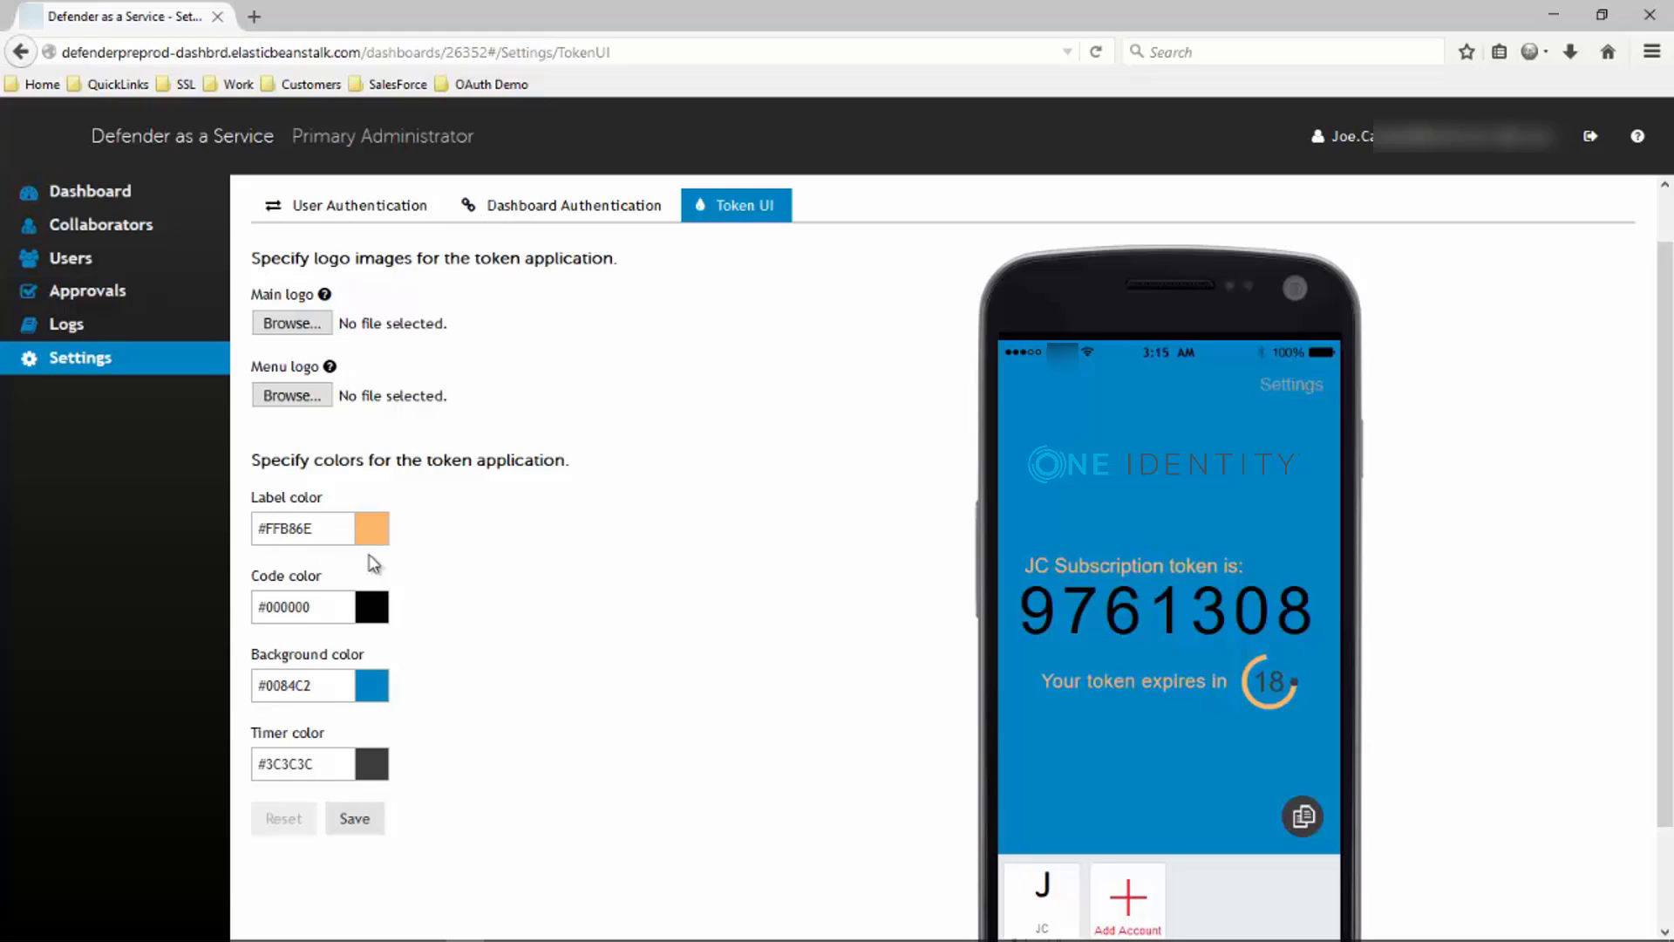
pyautogui.click(335, 686)
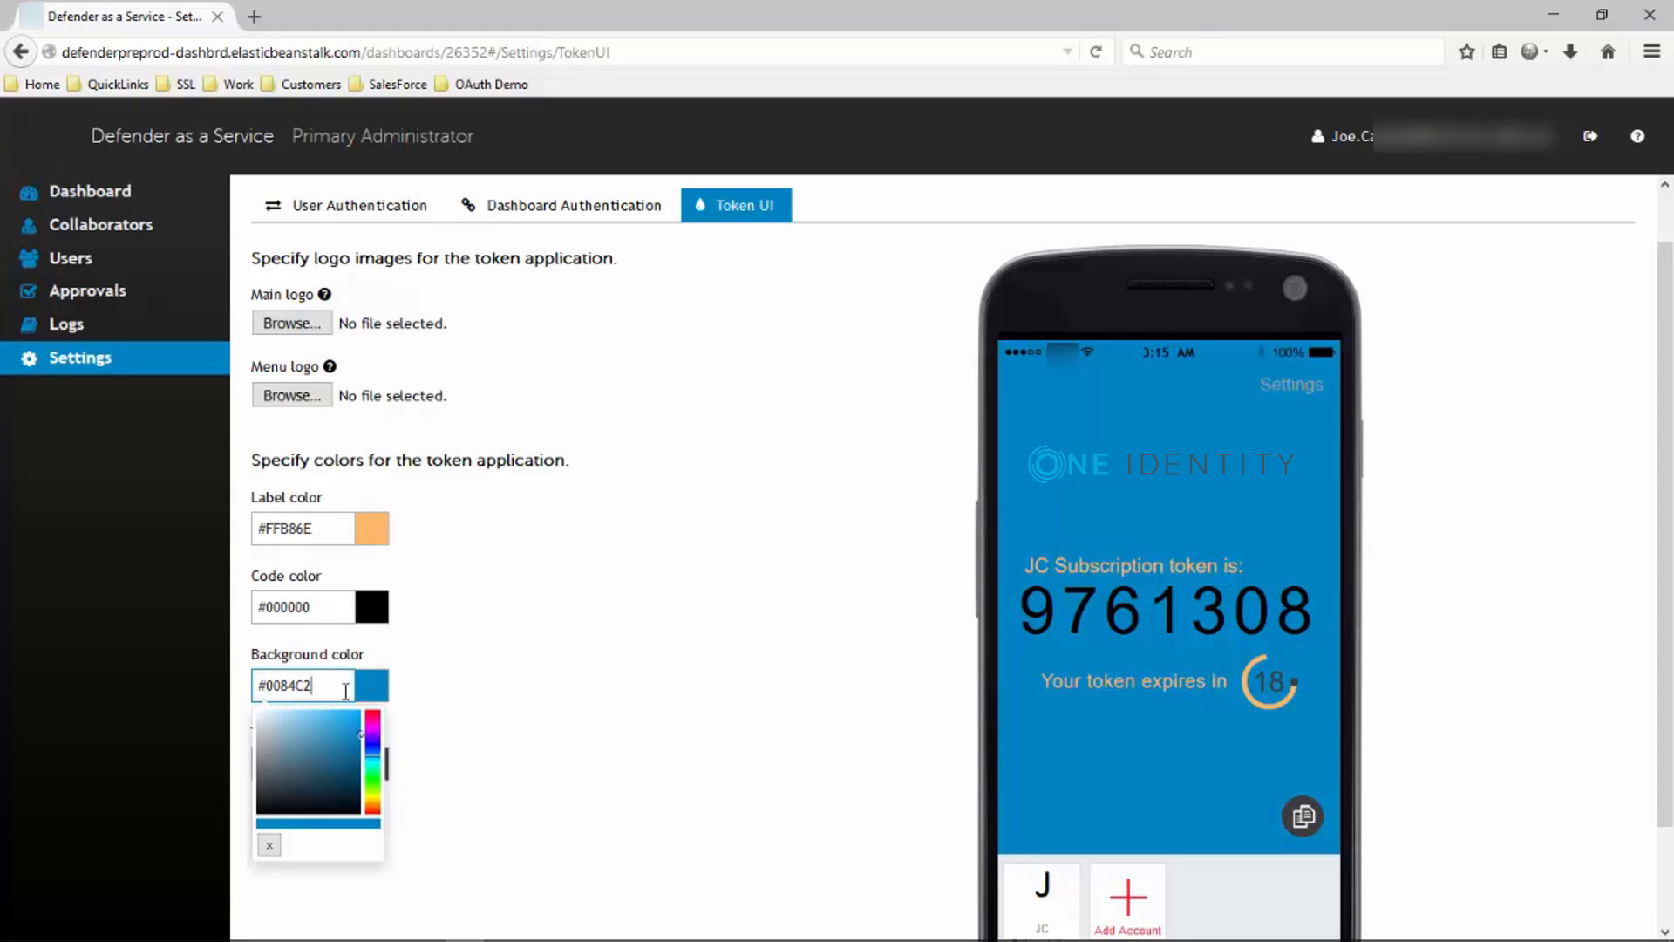
pyautogui.click(332, 599)
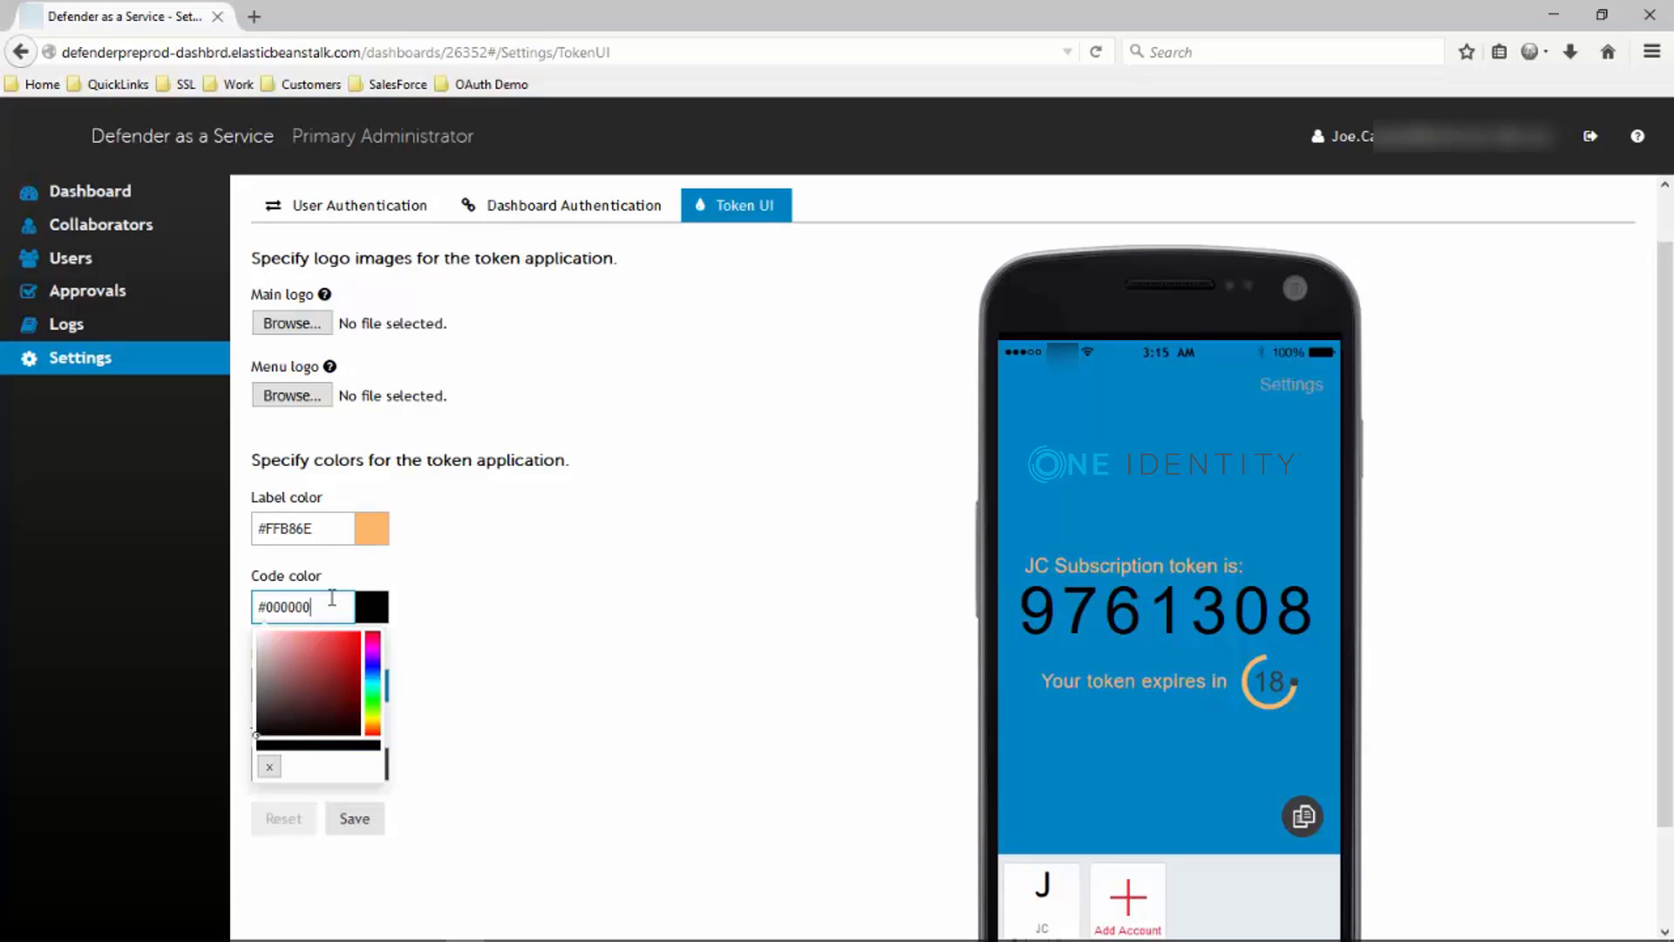
pyautogui.click(521, 546)
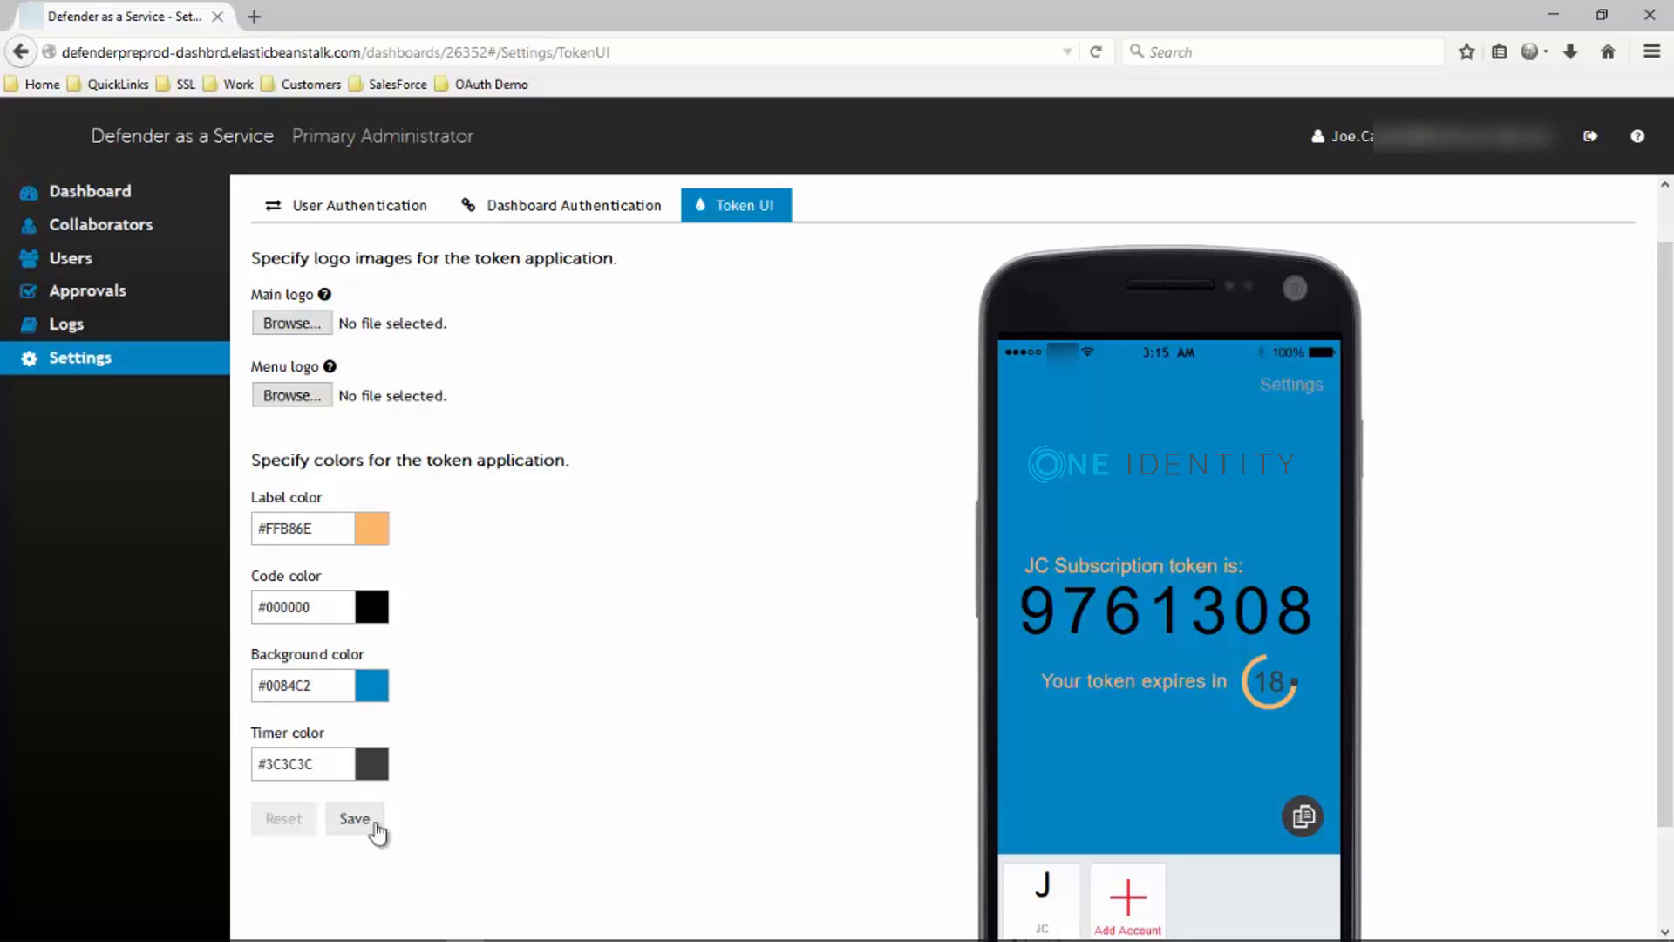
pyautogui.click(375, 829)
# From the dashboard, open Logs and check both pages of Sep 1 – Nov 5, 2015 entries
pyautogui.click(85, 191)
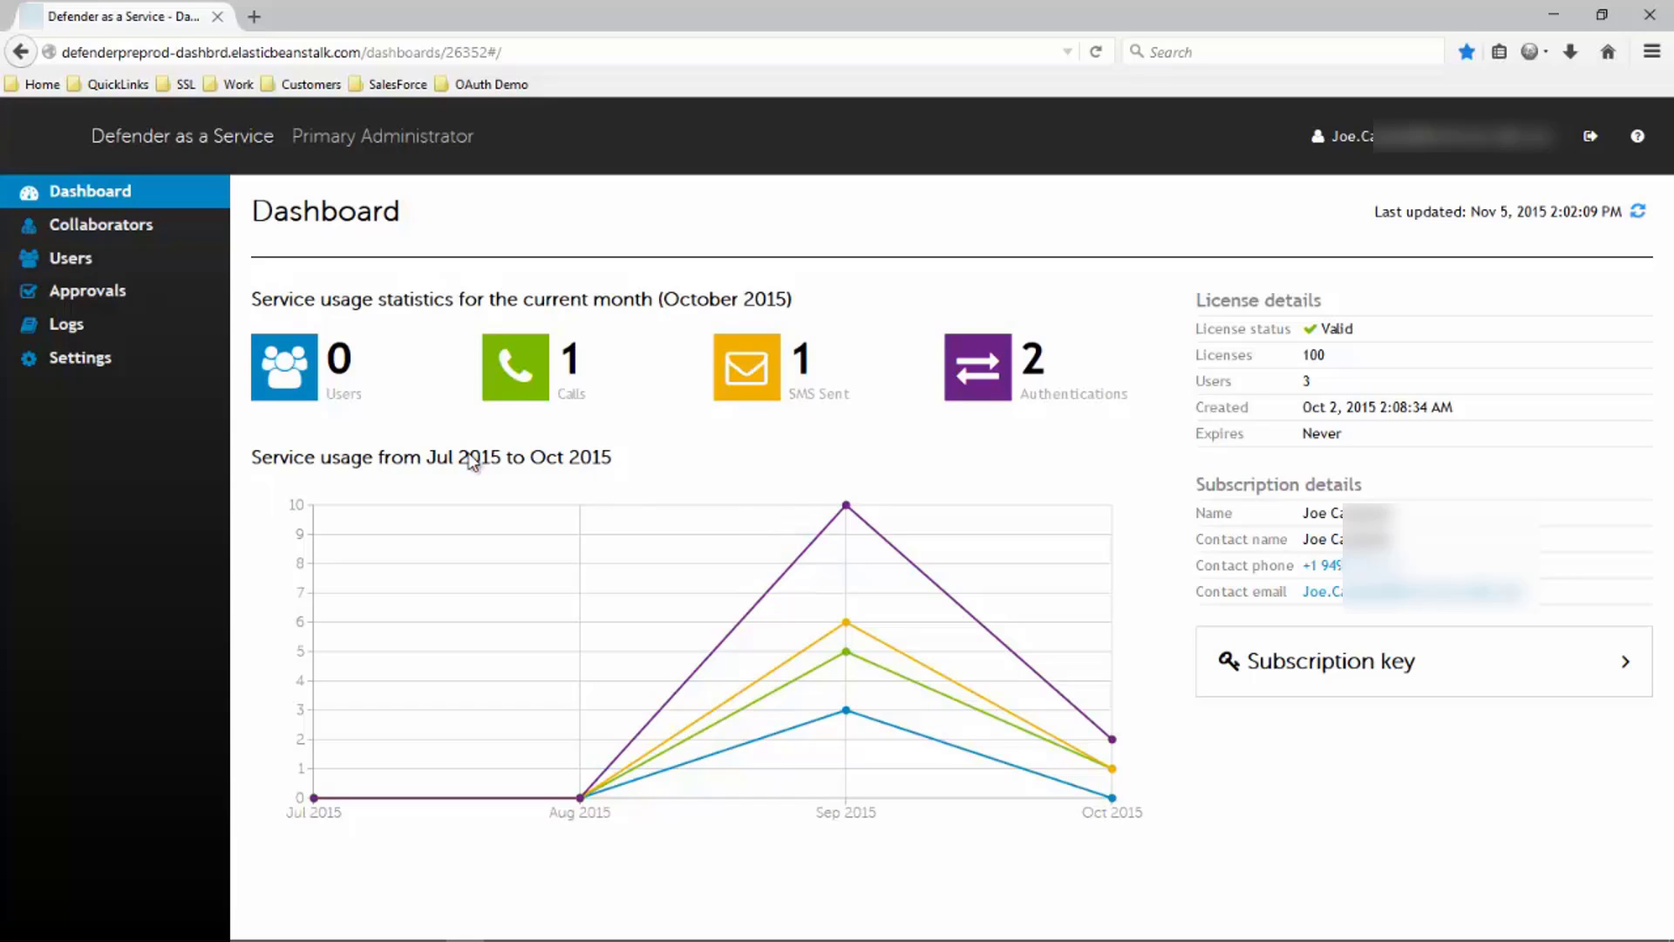
pyautogui.click(86, 323)
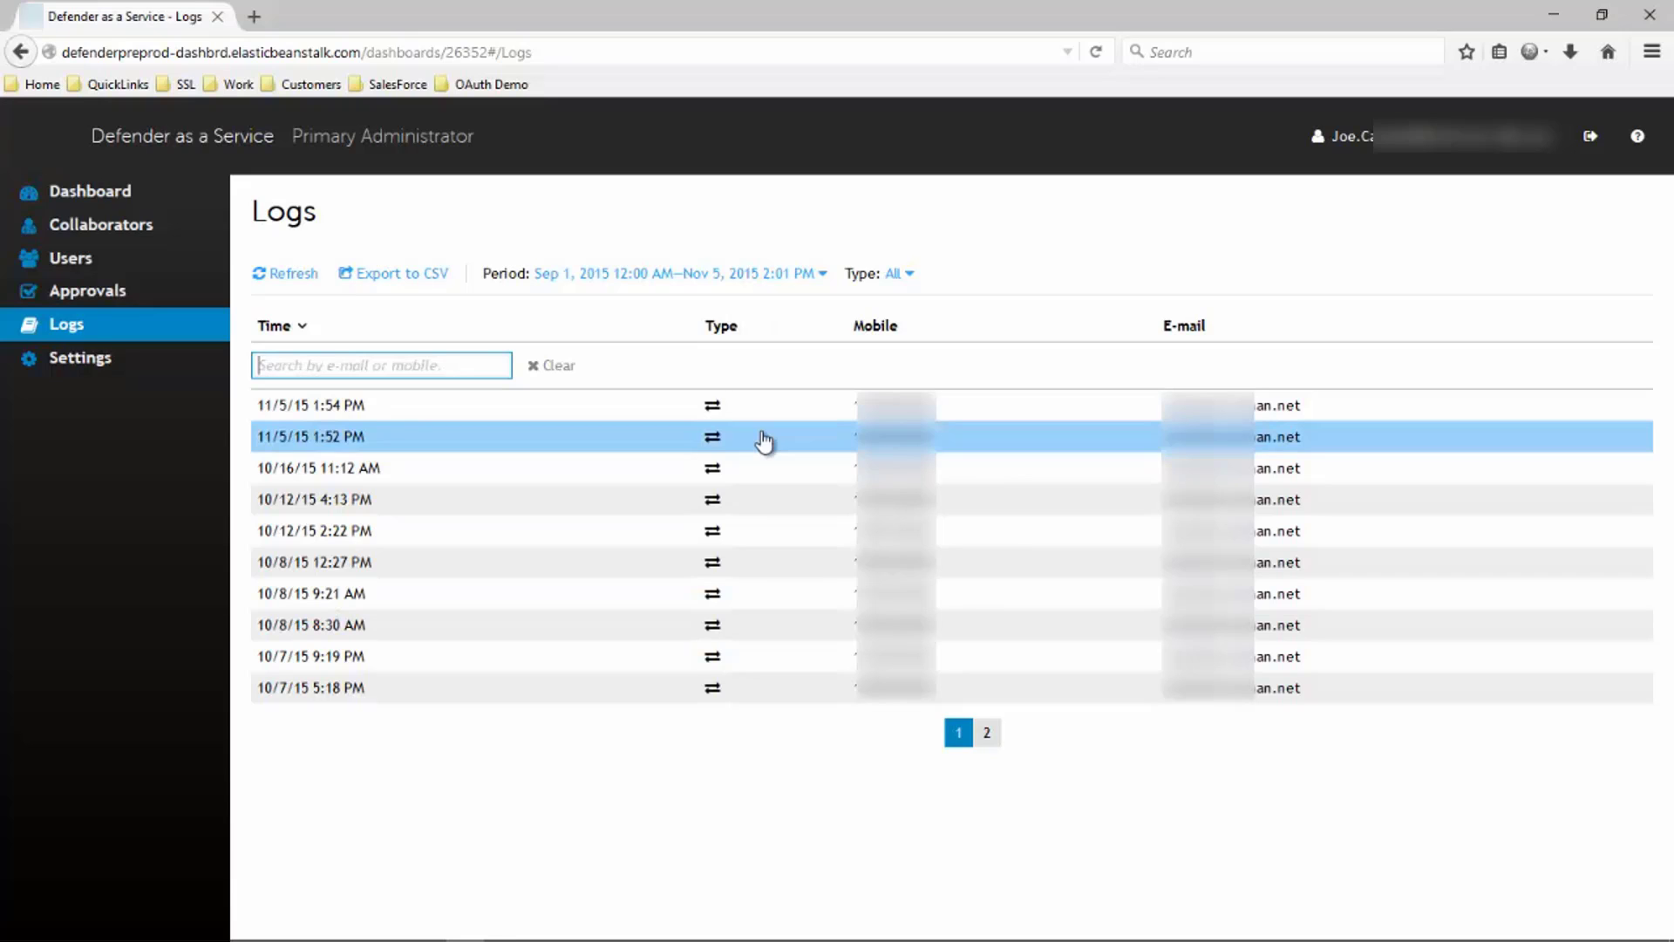
pyautogui.click(985, 737)
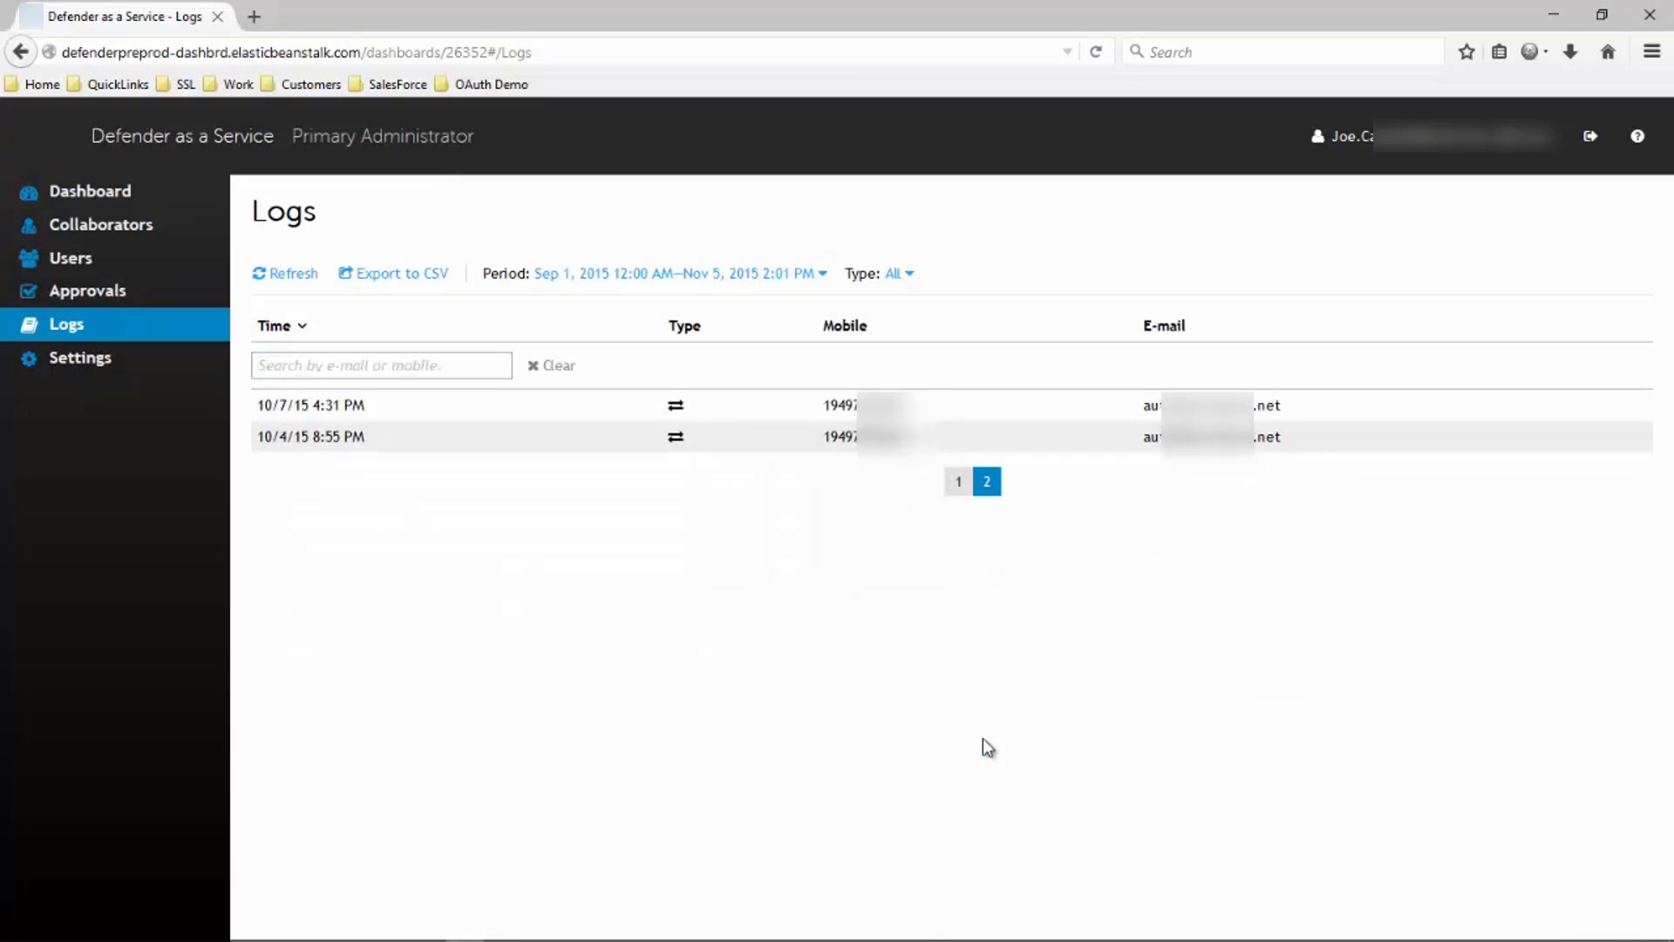
pyautogui.click(956, 490)
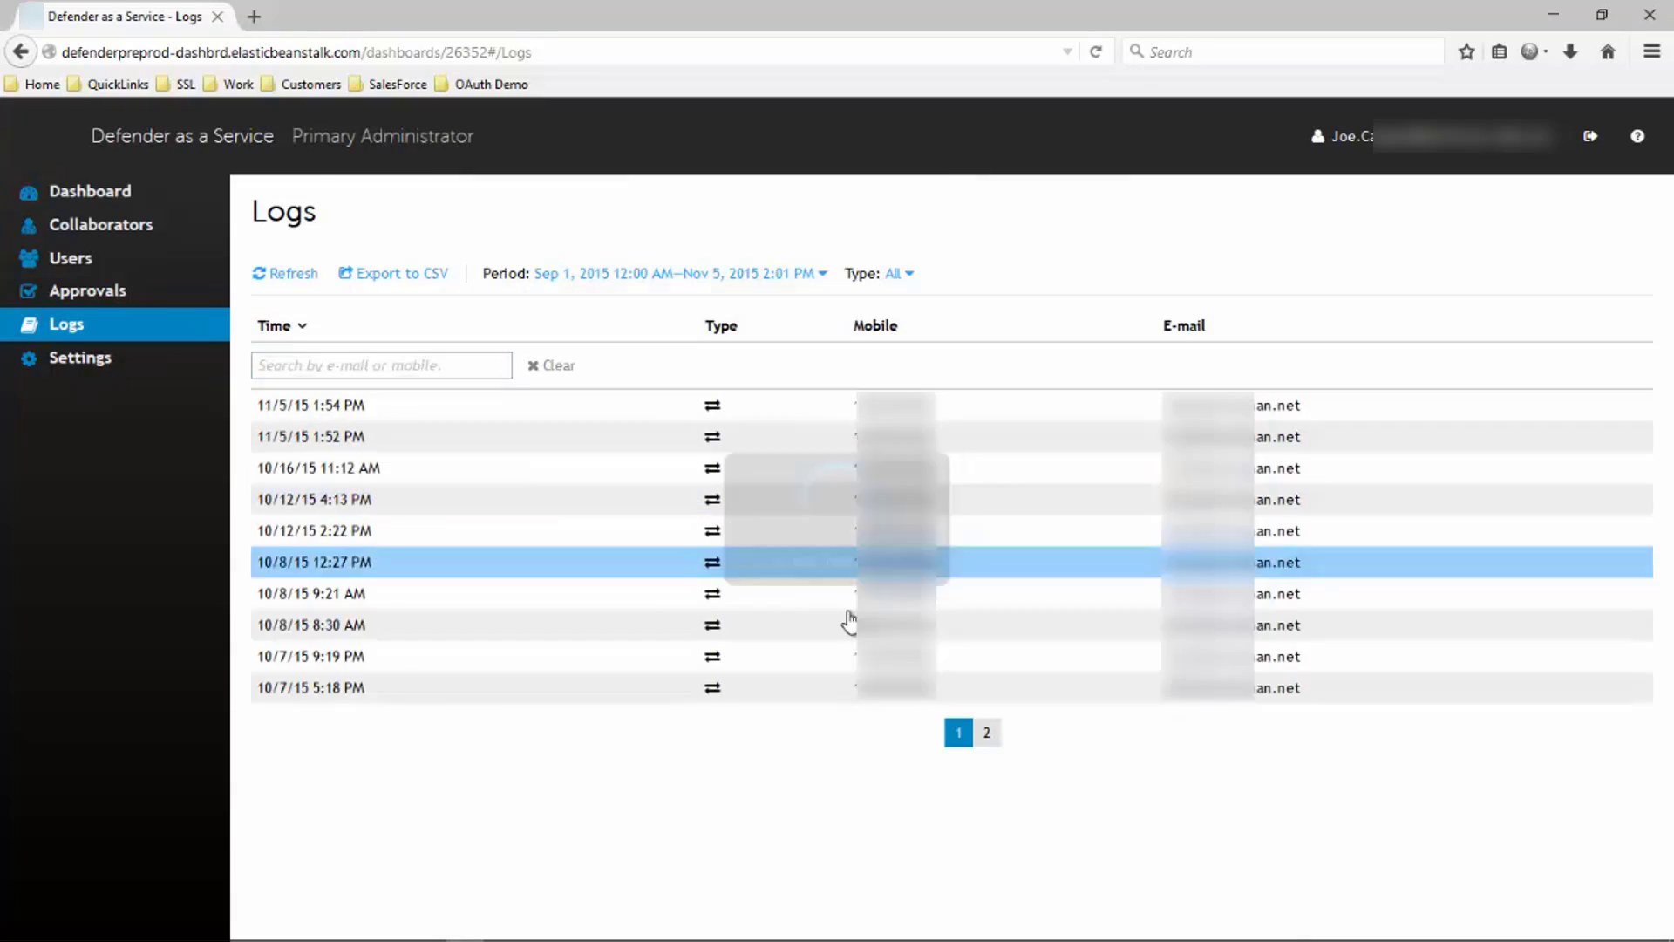